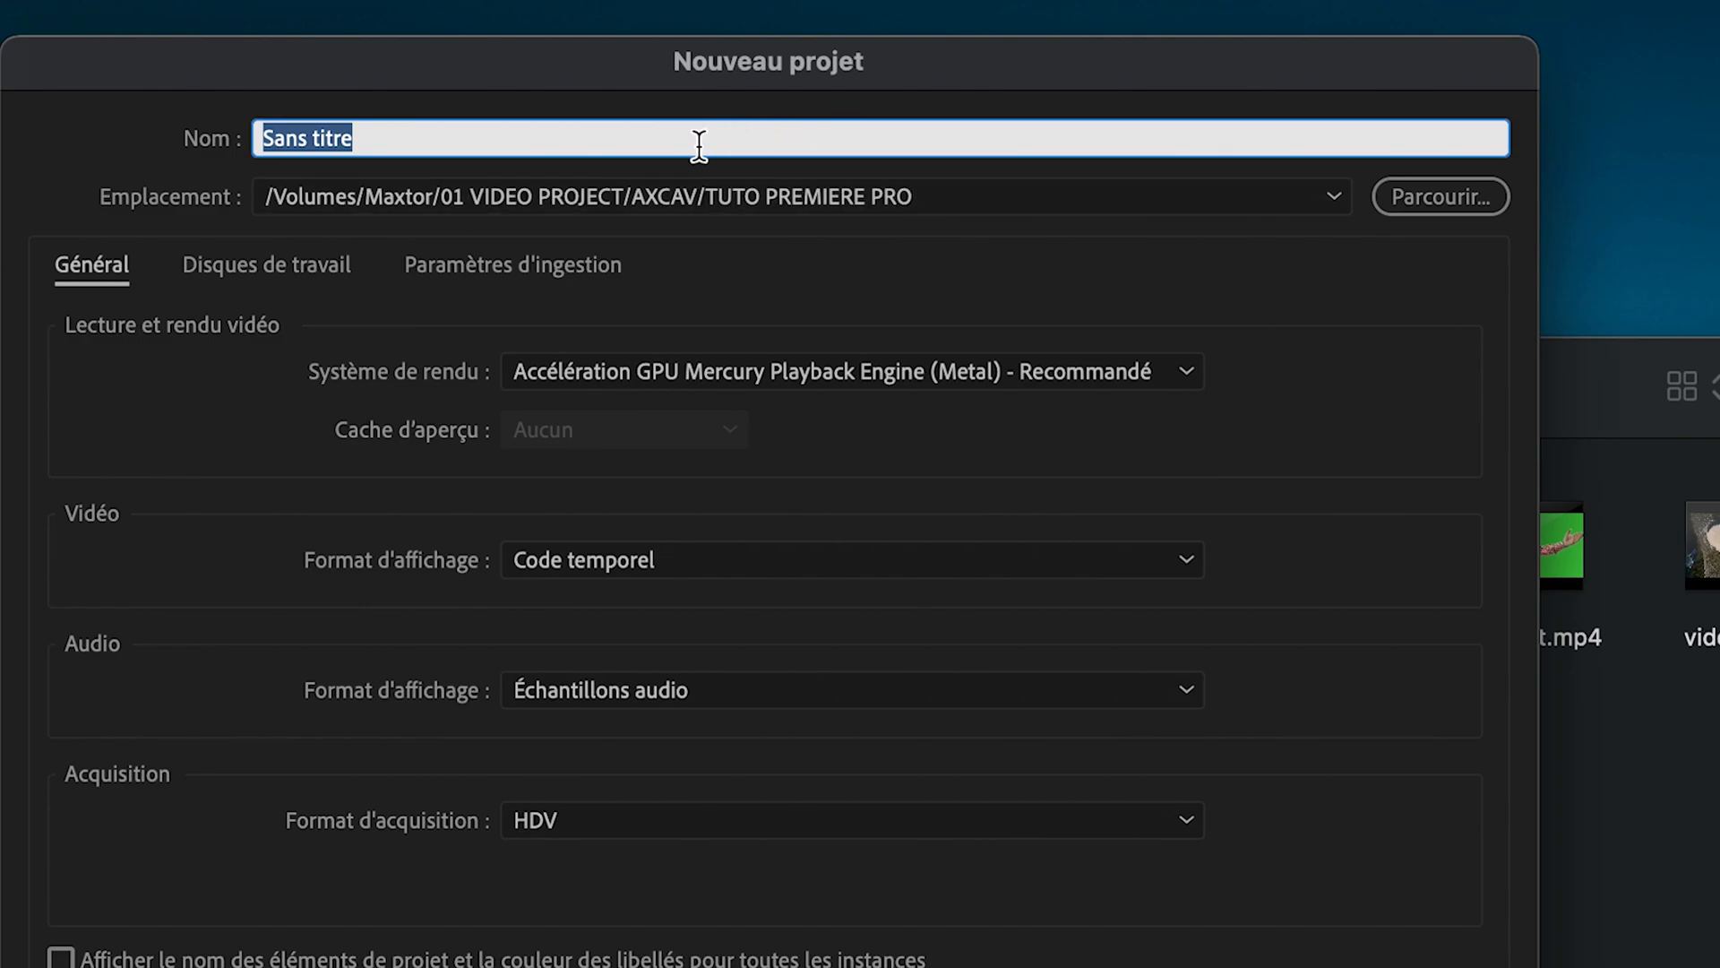
- Name the new project tuto and create it
type("tu")
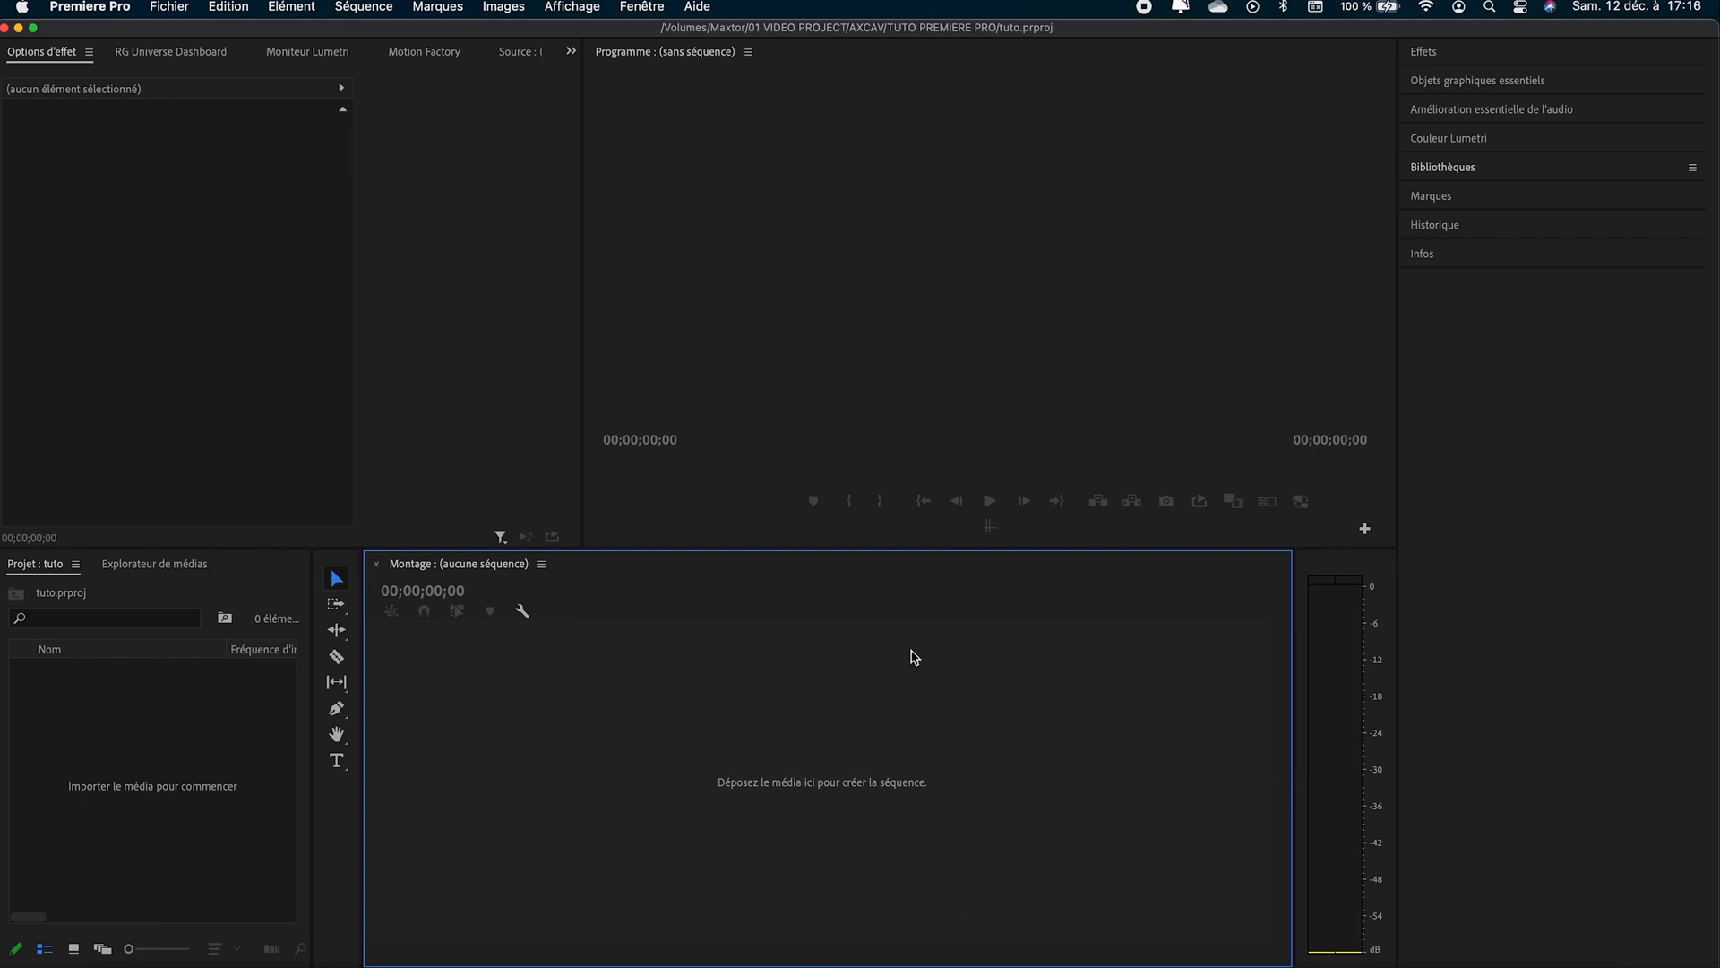
- Try the Assemblage workspace, return to the Effets workspace, and dismiss the library sharing tip
left_click(657, 7)
mouse_move(660, 34)
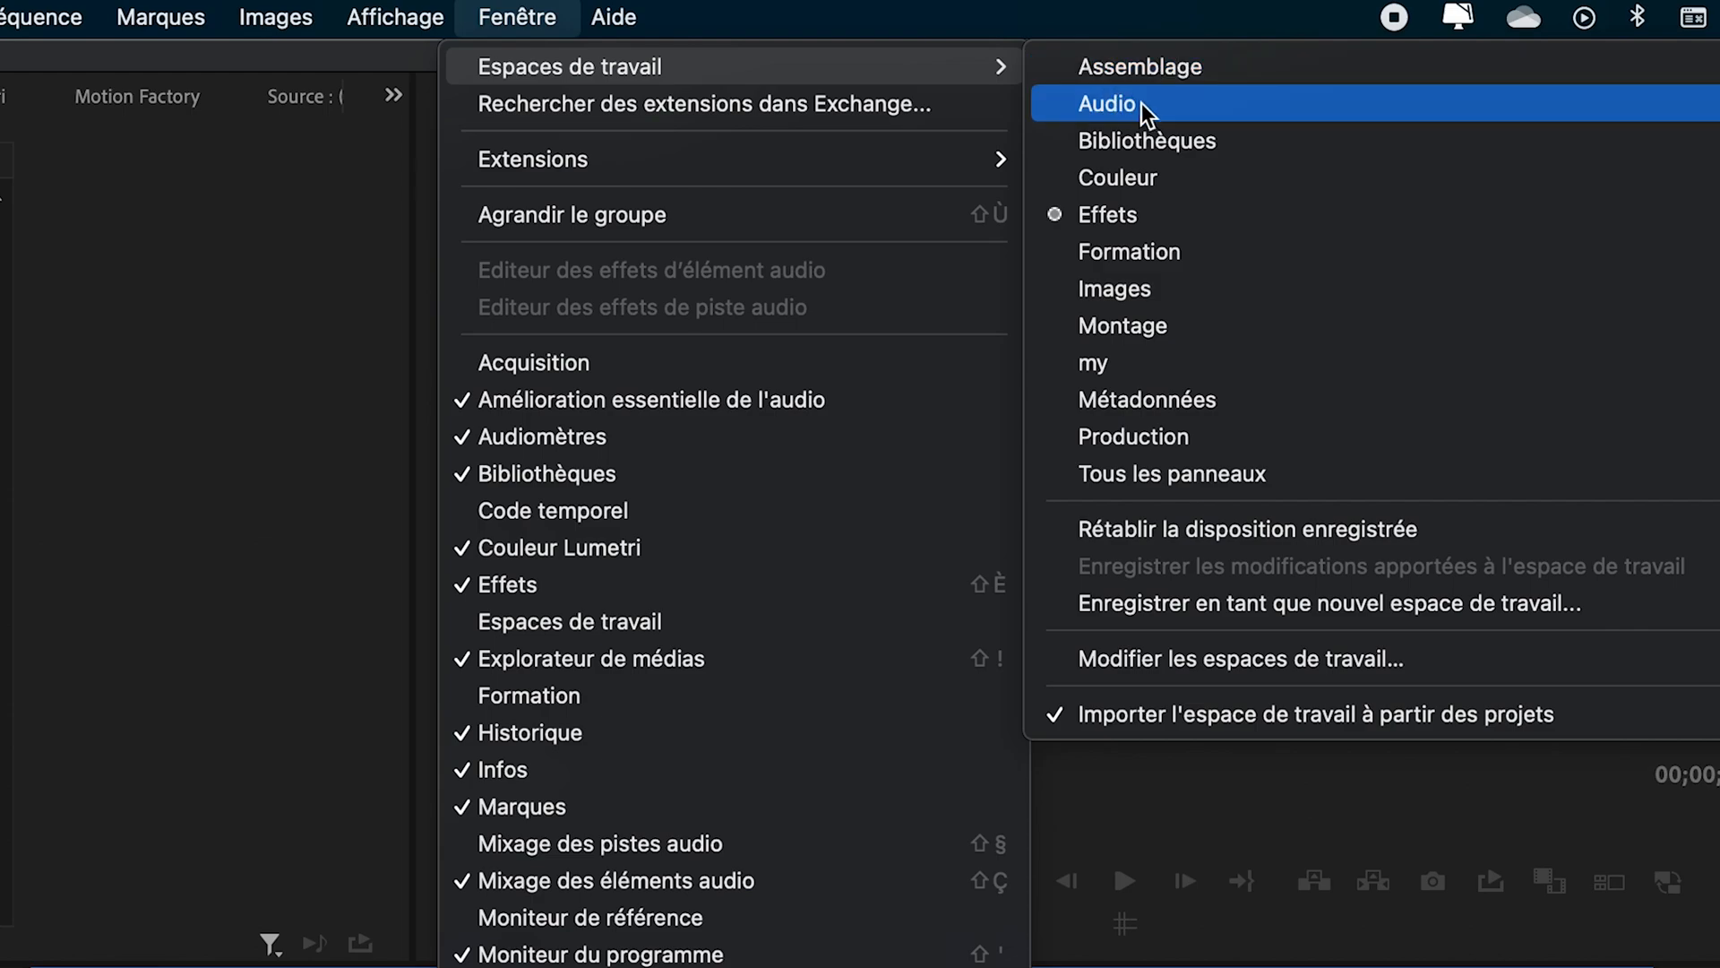
left_click(1202, 79)
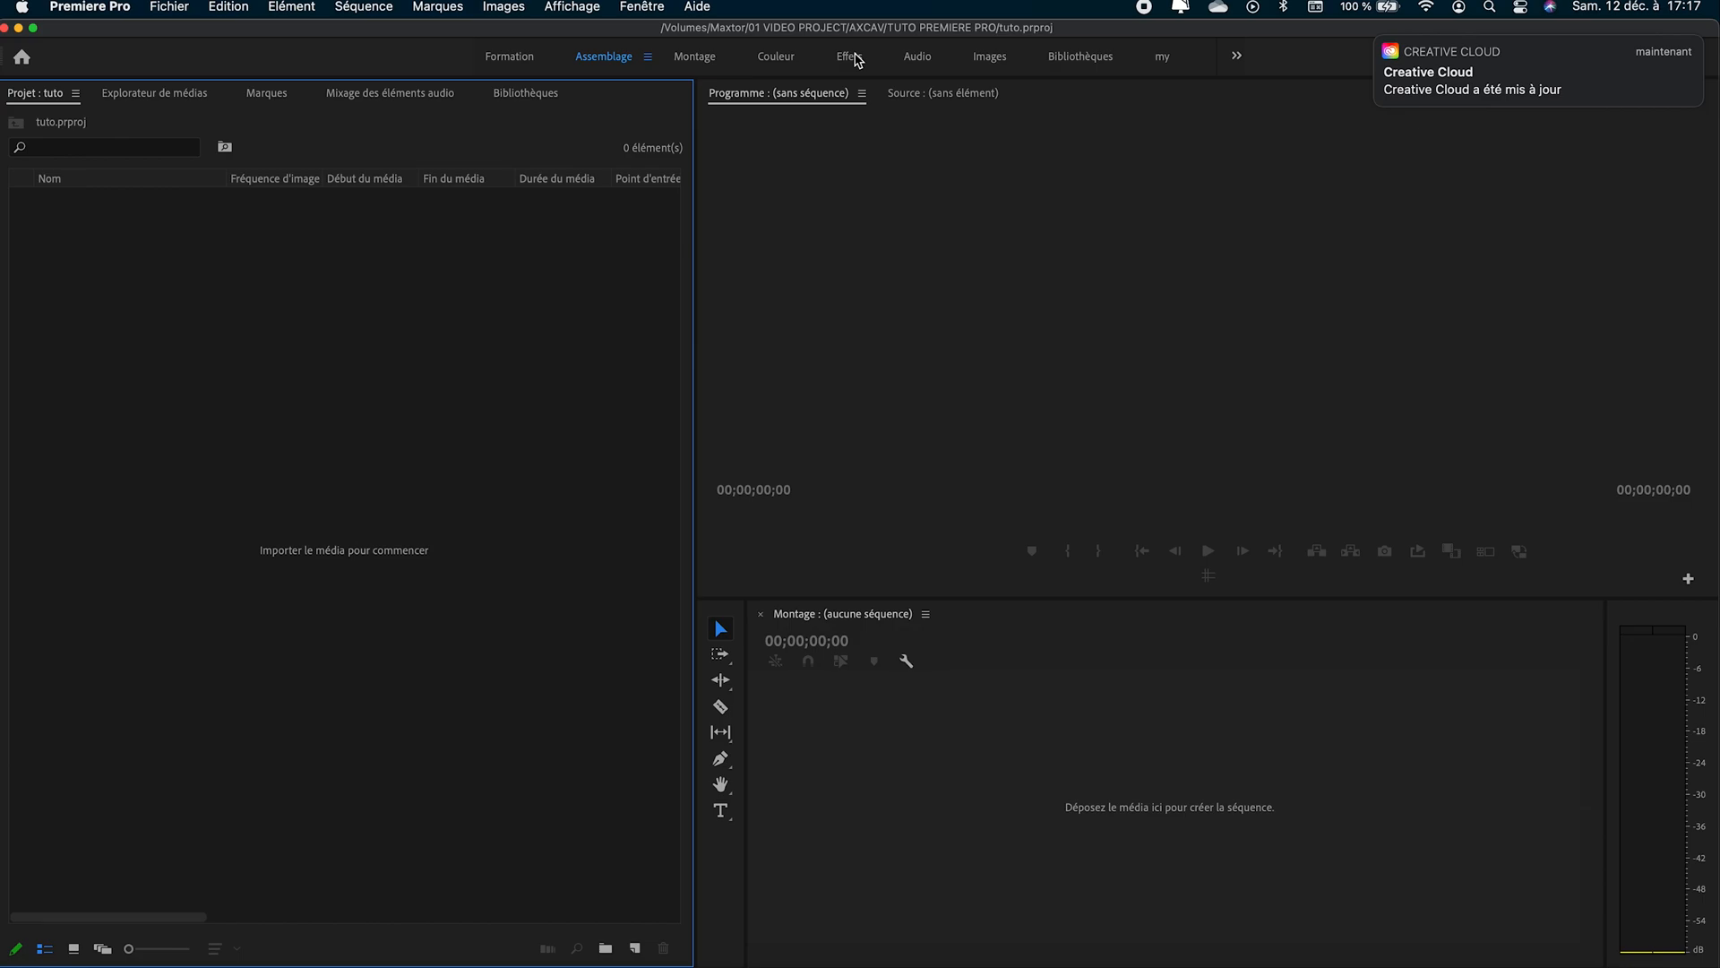
left_click(851, 58)
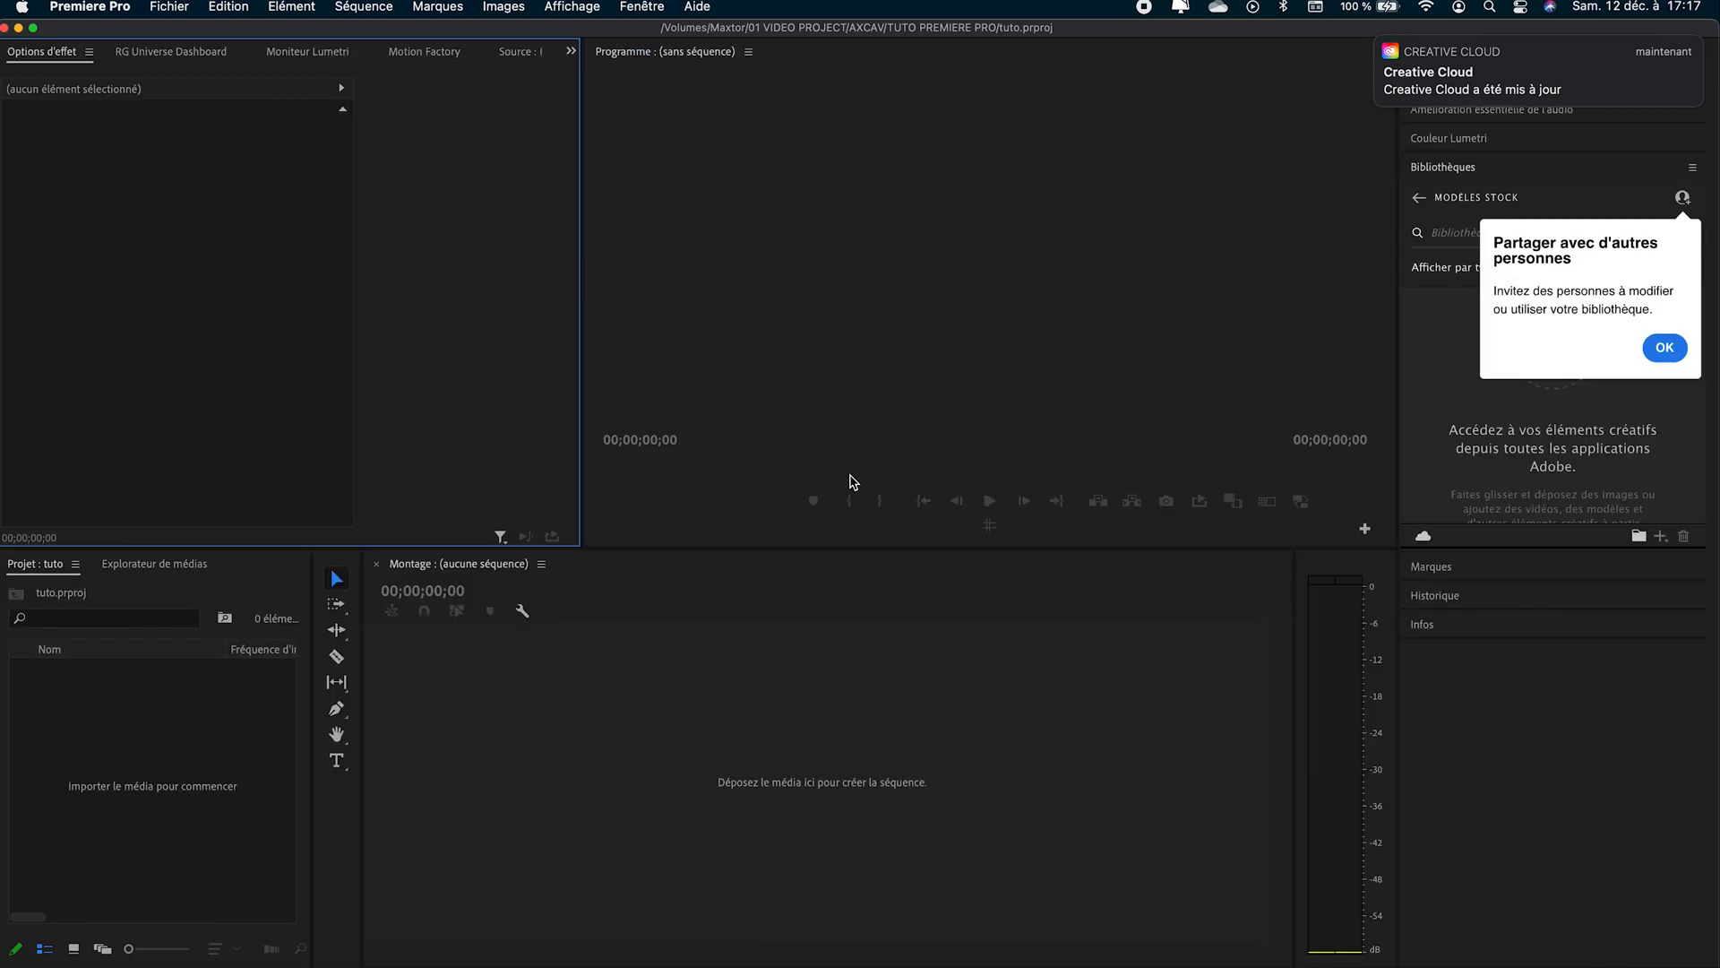
left_click(1665, 347)
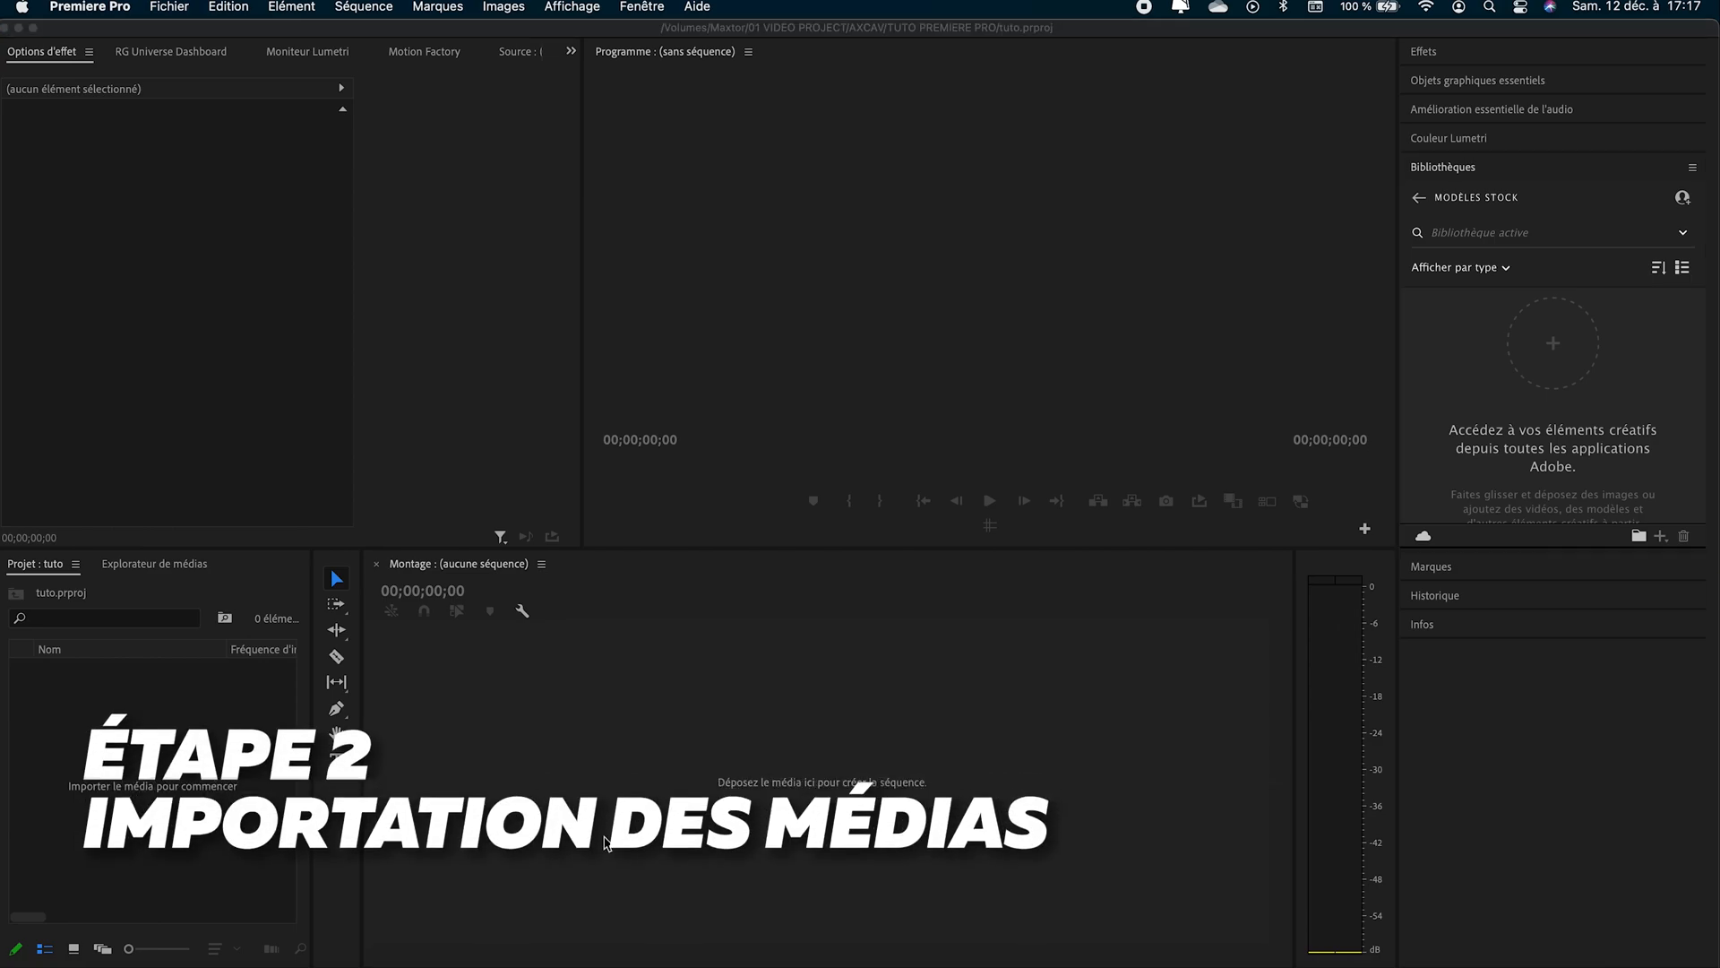
- Import all six media files from the Video tuto folder in Finder into the Premiere Pro project
left_click(77, 954)
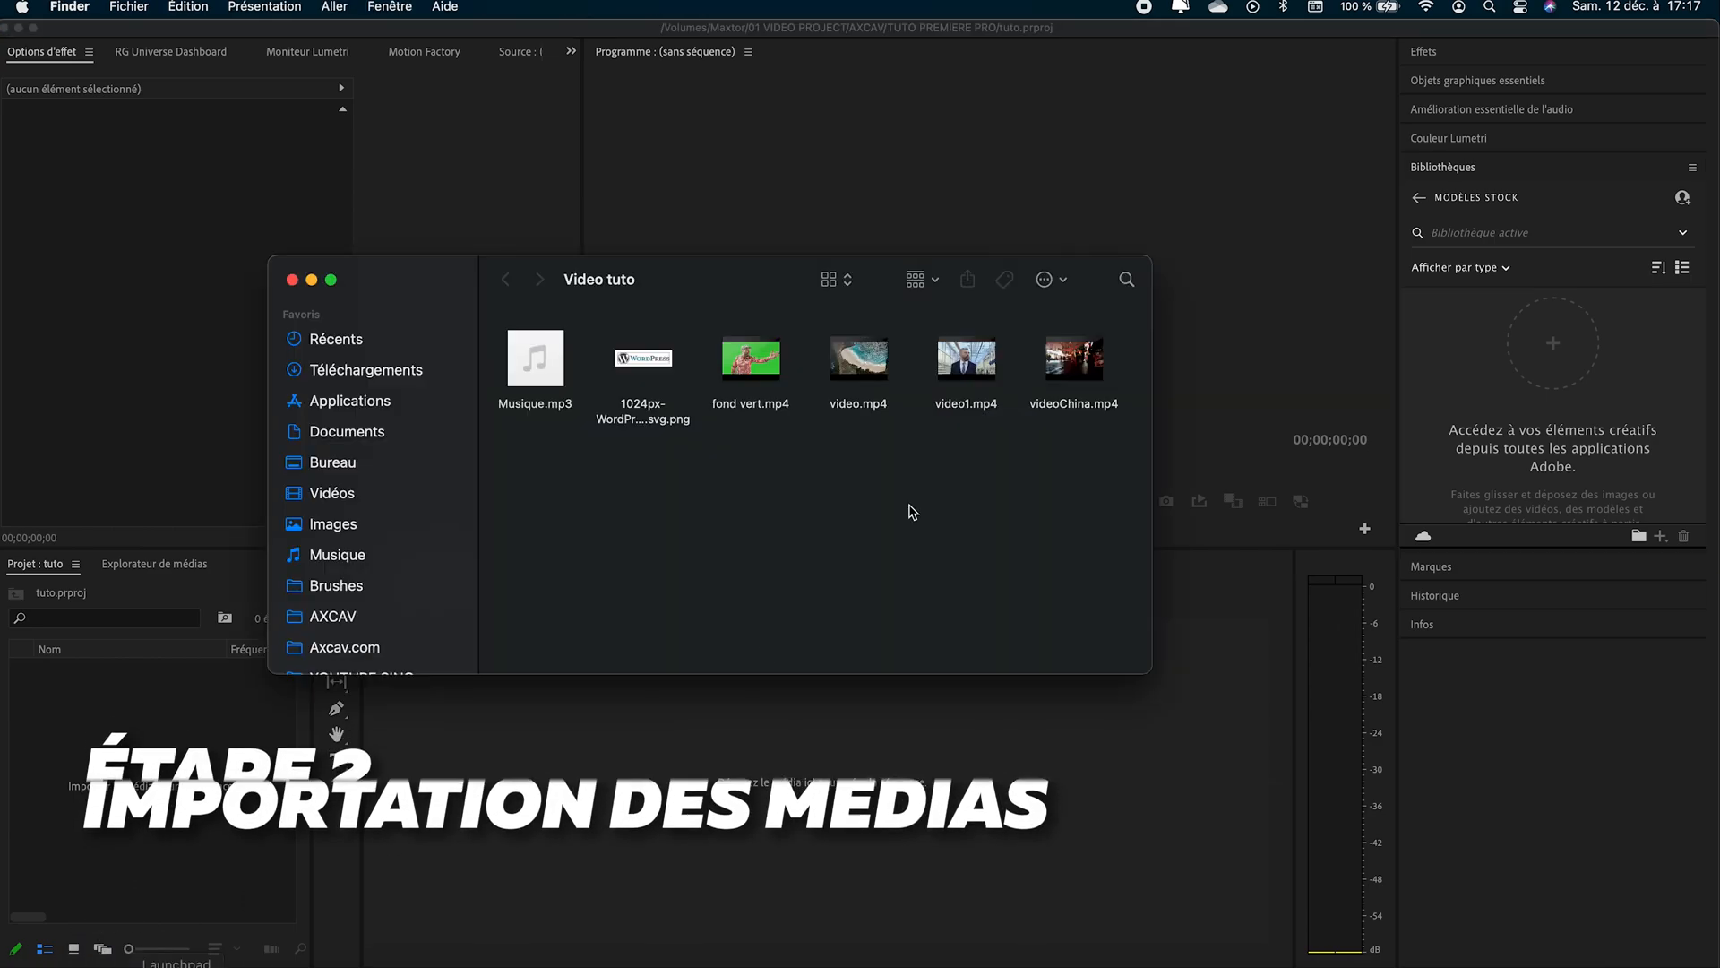
left_click_drag(513, 458, 1156, 304)
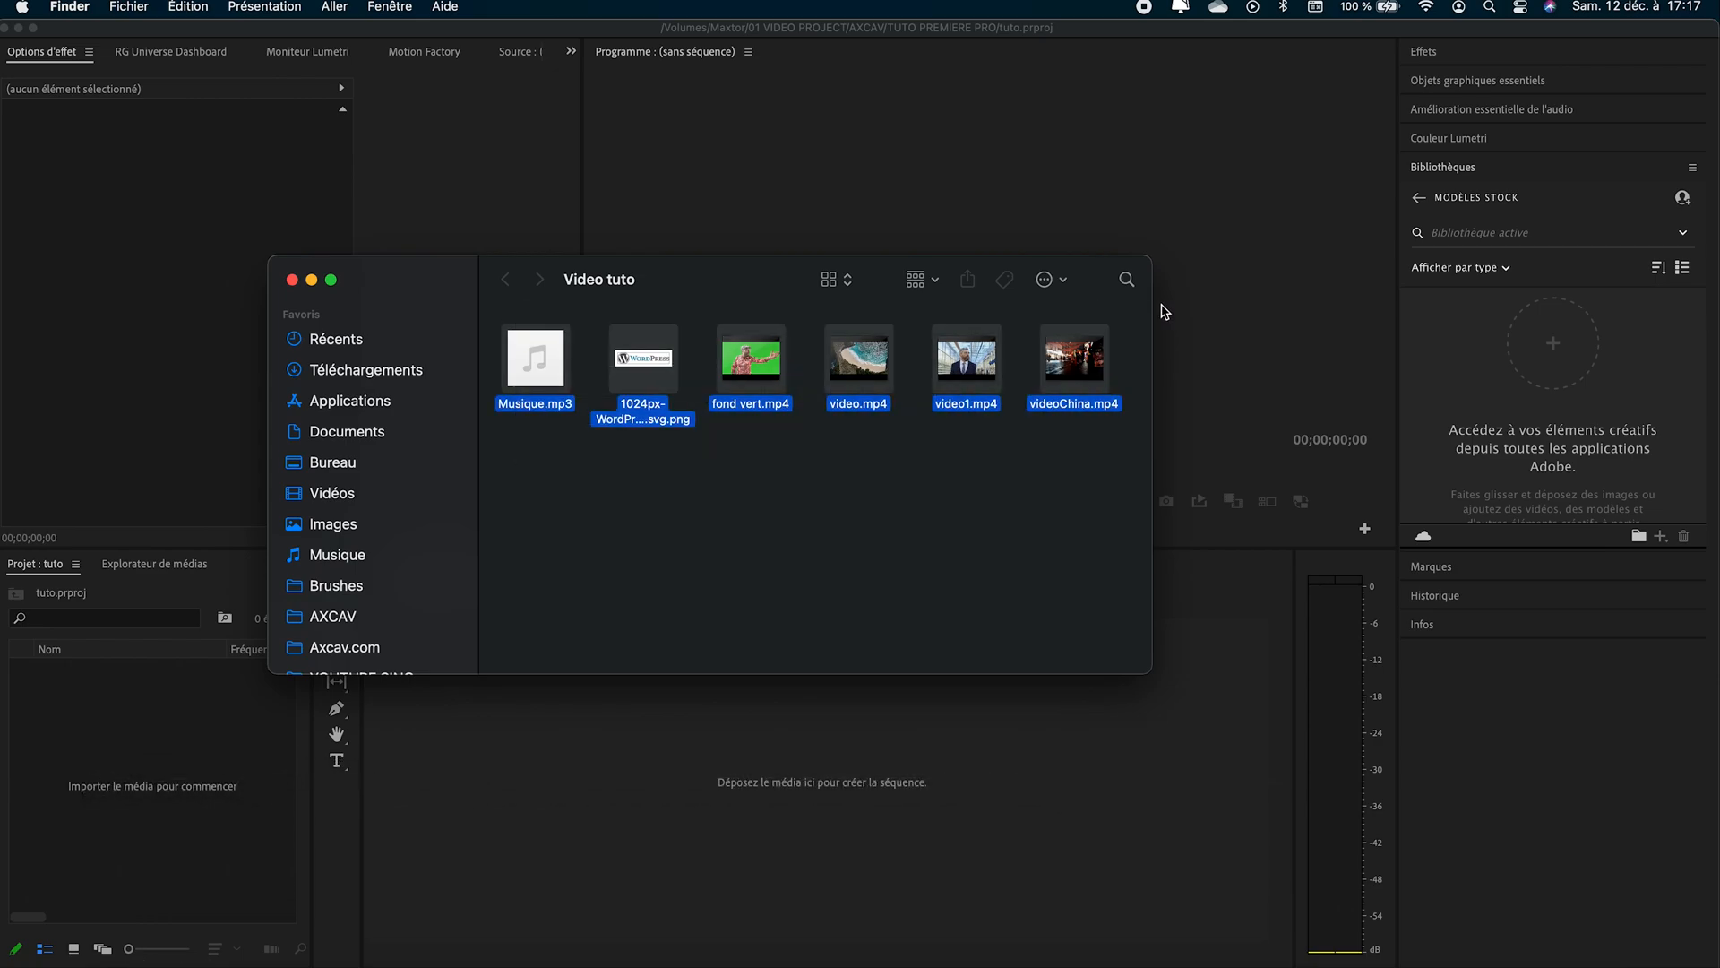
left_click_drag(1101, 362, 206, 758)
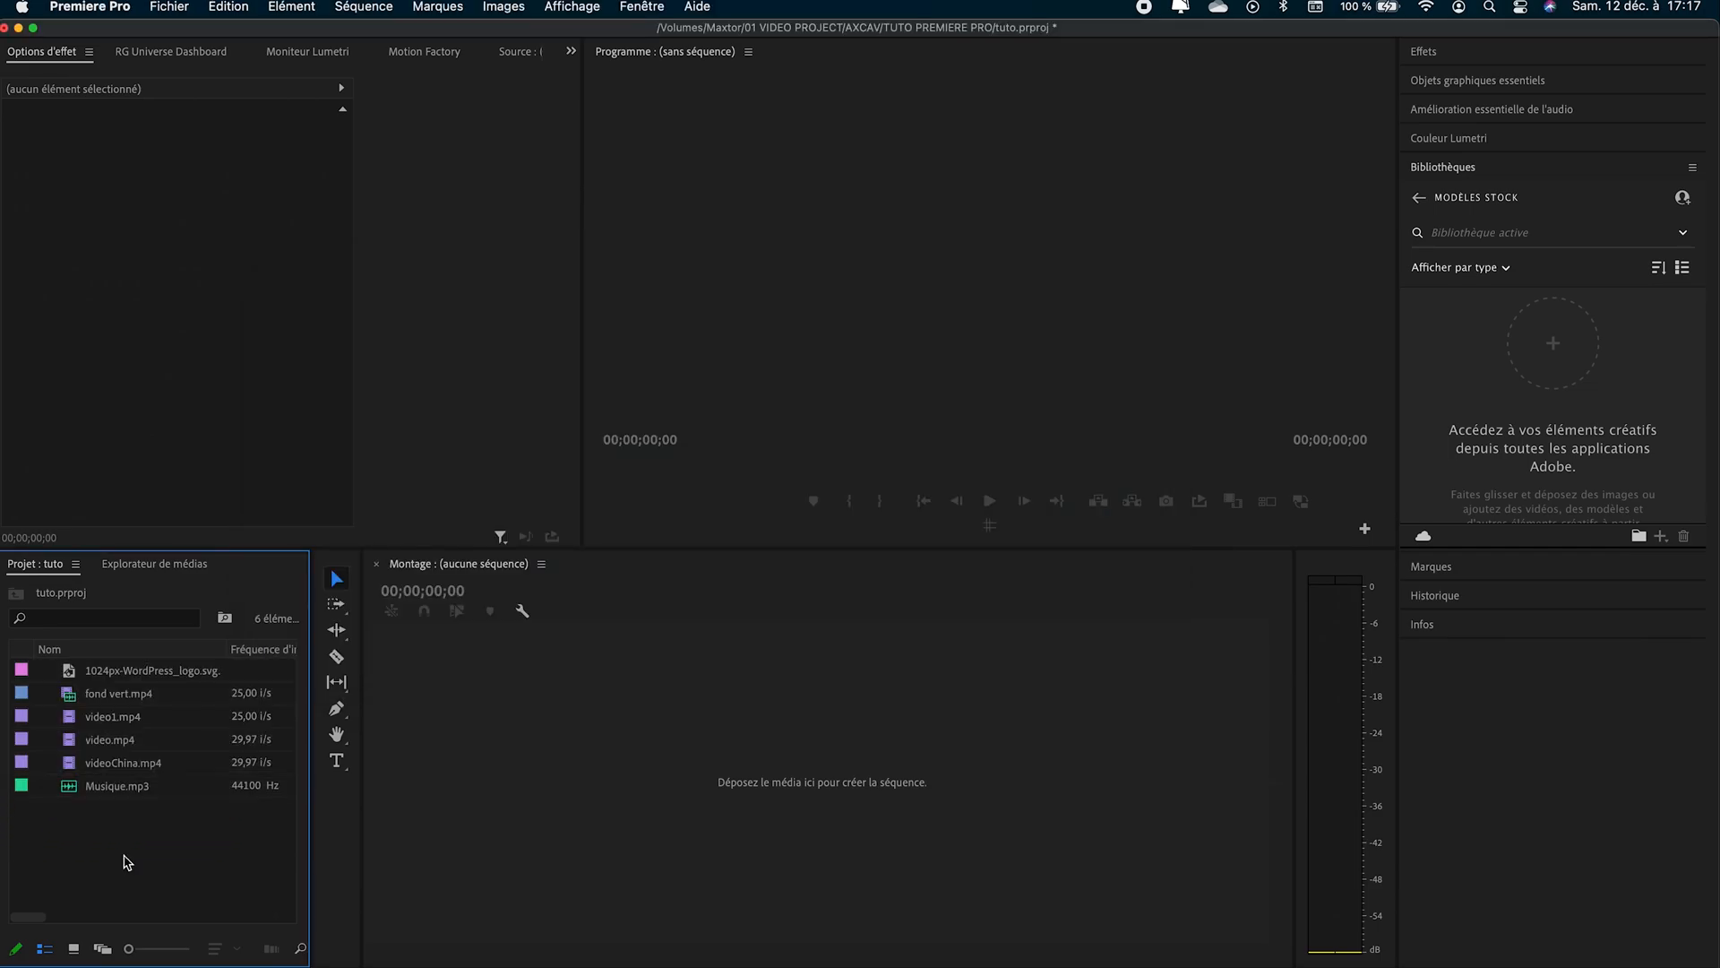
- Create project bins named Rush, Sequence, Media and Audio, and move Musique.mp3 into the Audio bin
right_click(126, 852)
left_click(182, 652)
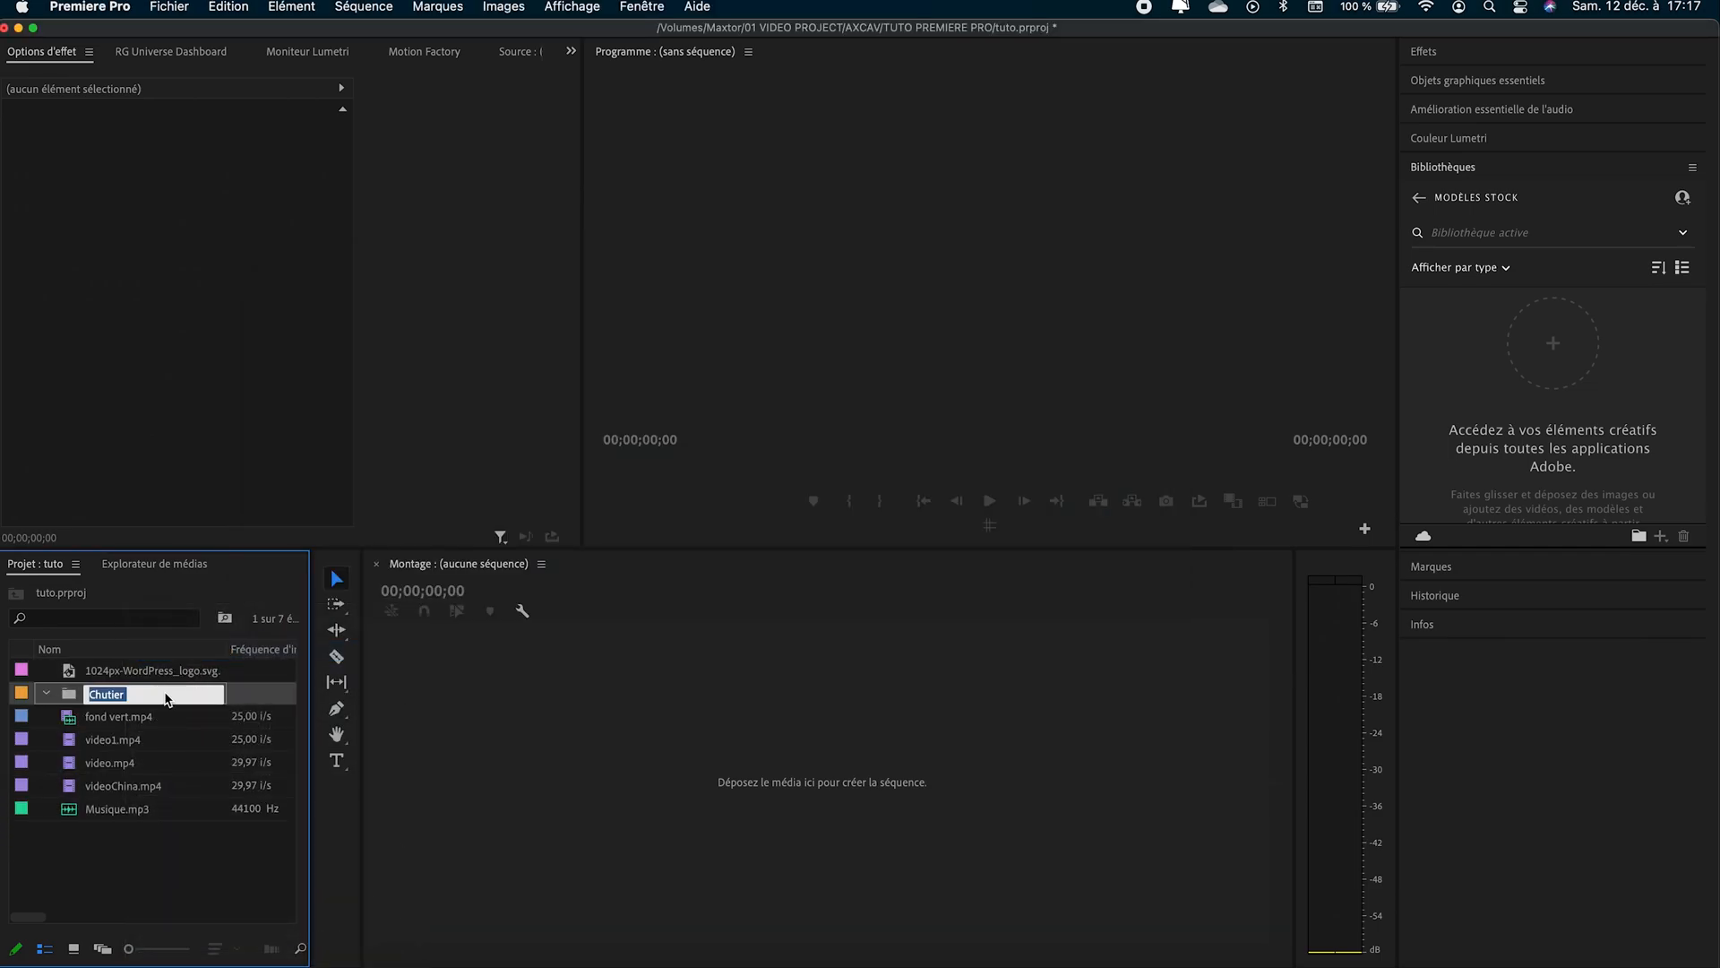
type("R")
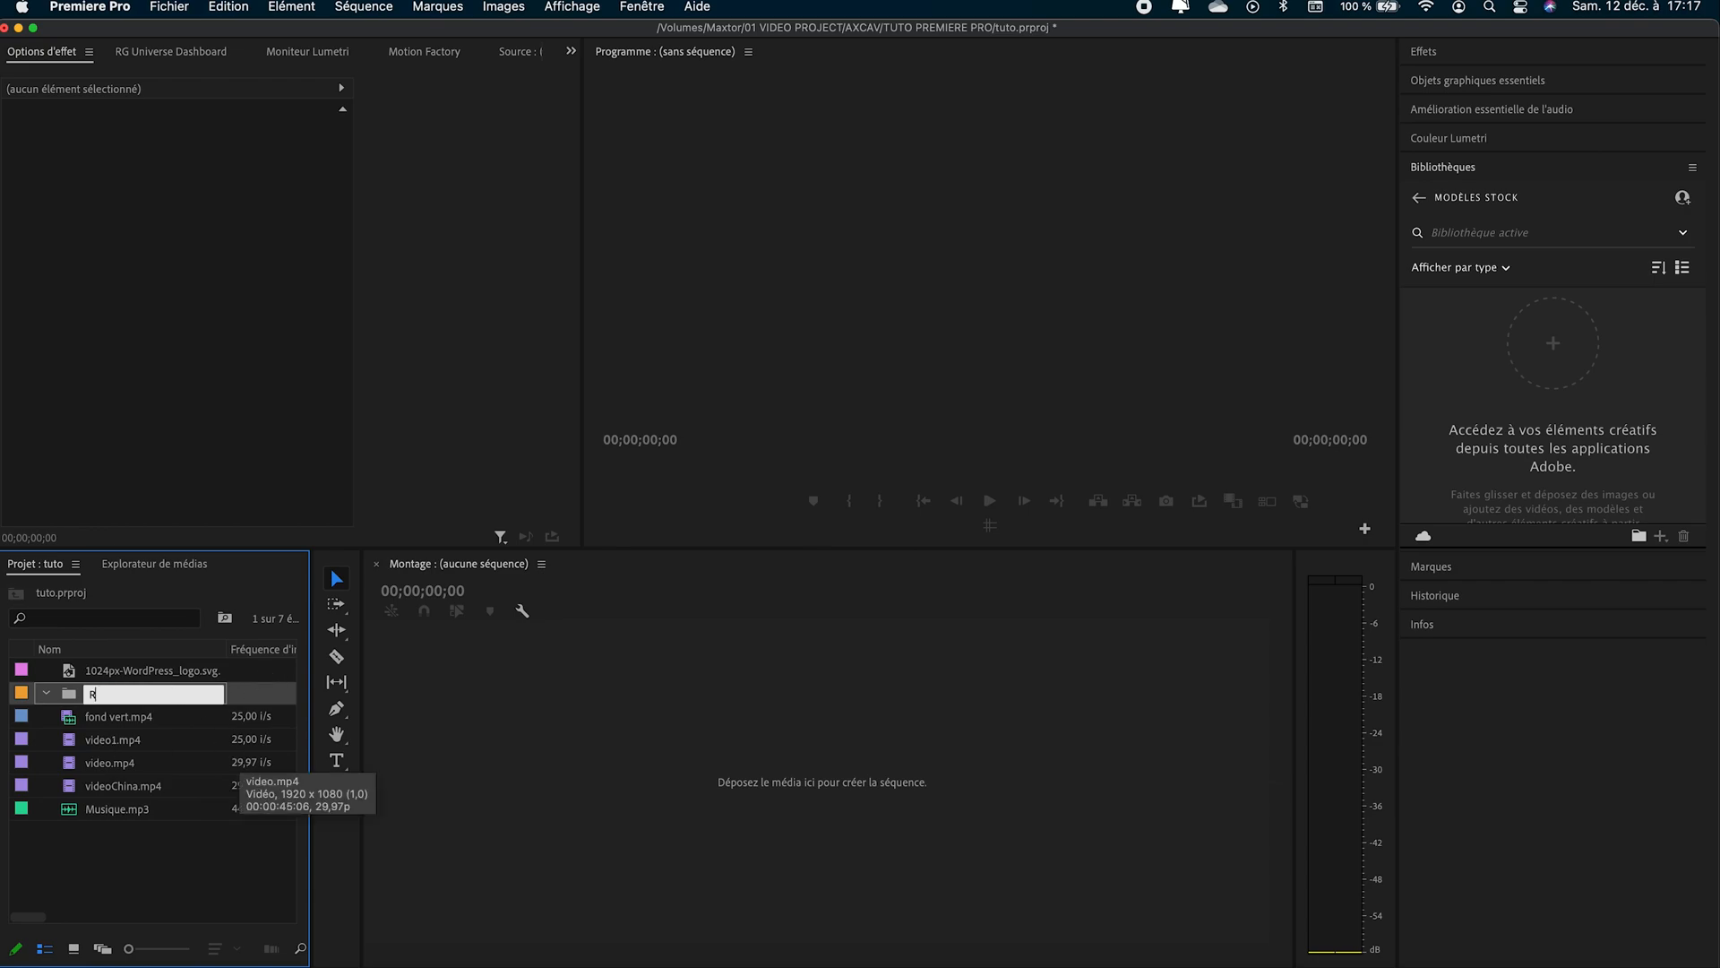
type("usgh")
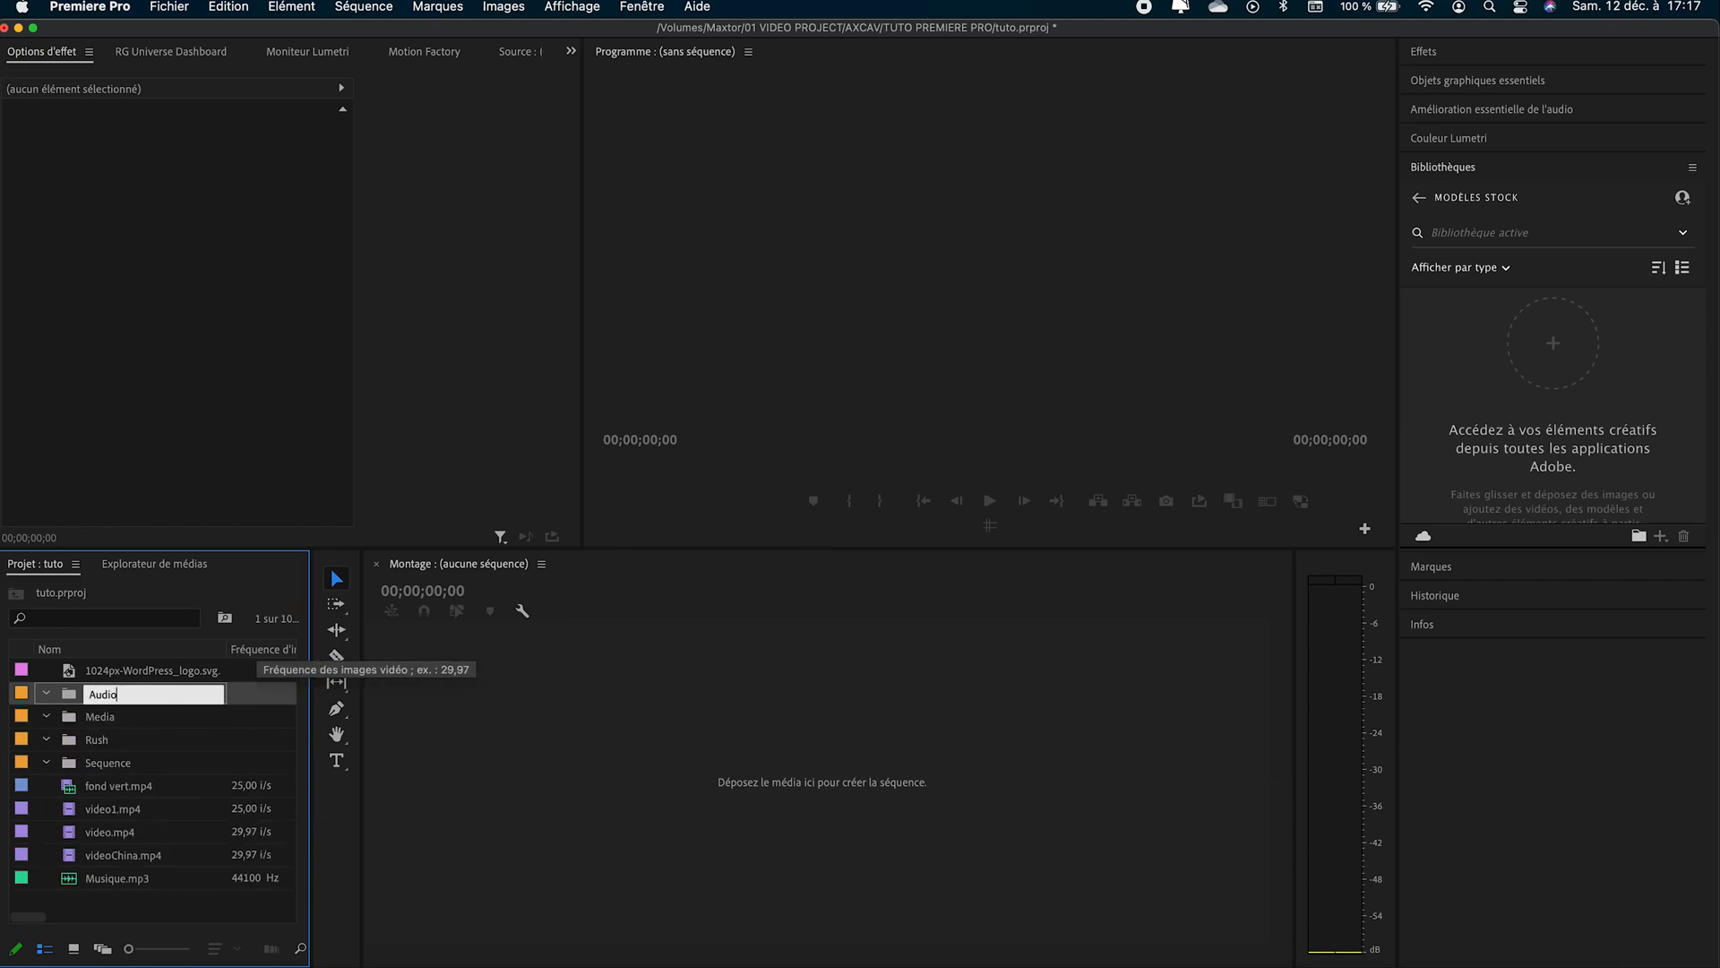
left_click(109, 910)
left_click_drag(115, 889, 154, 707)
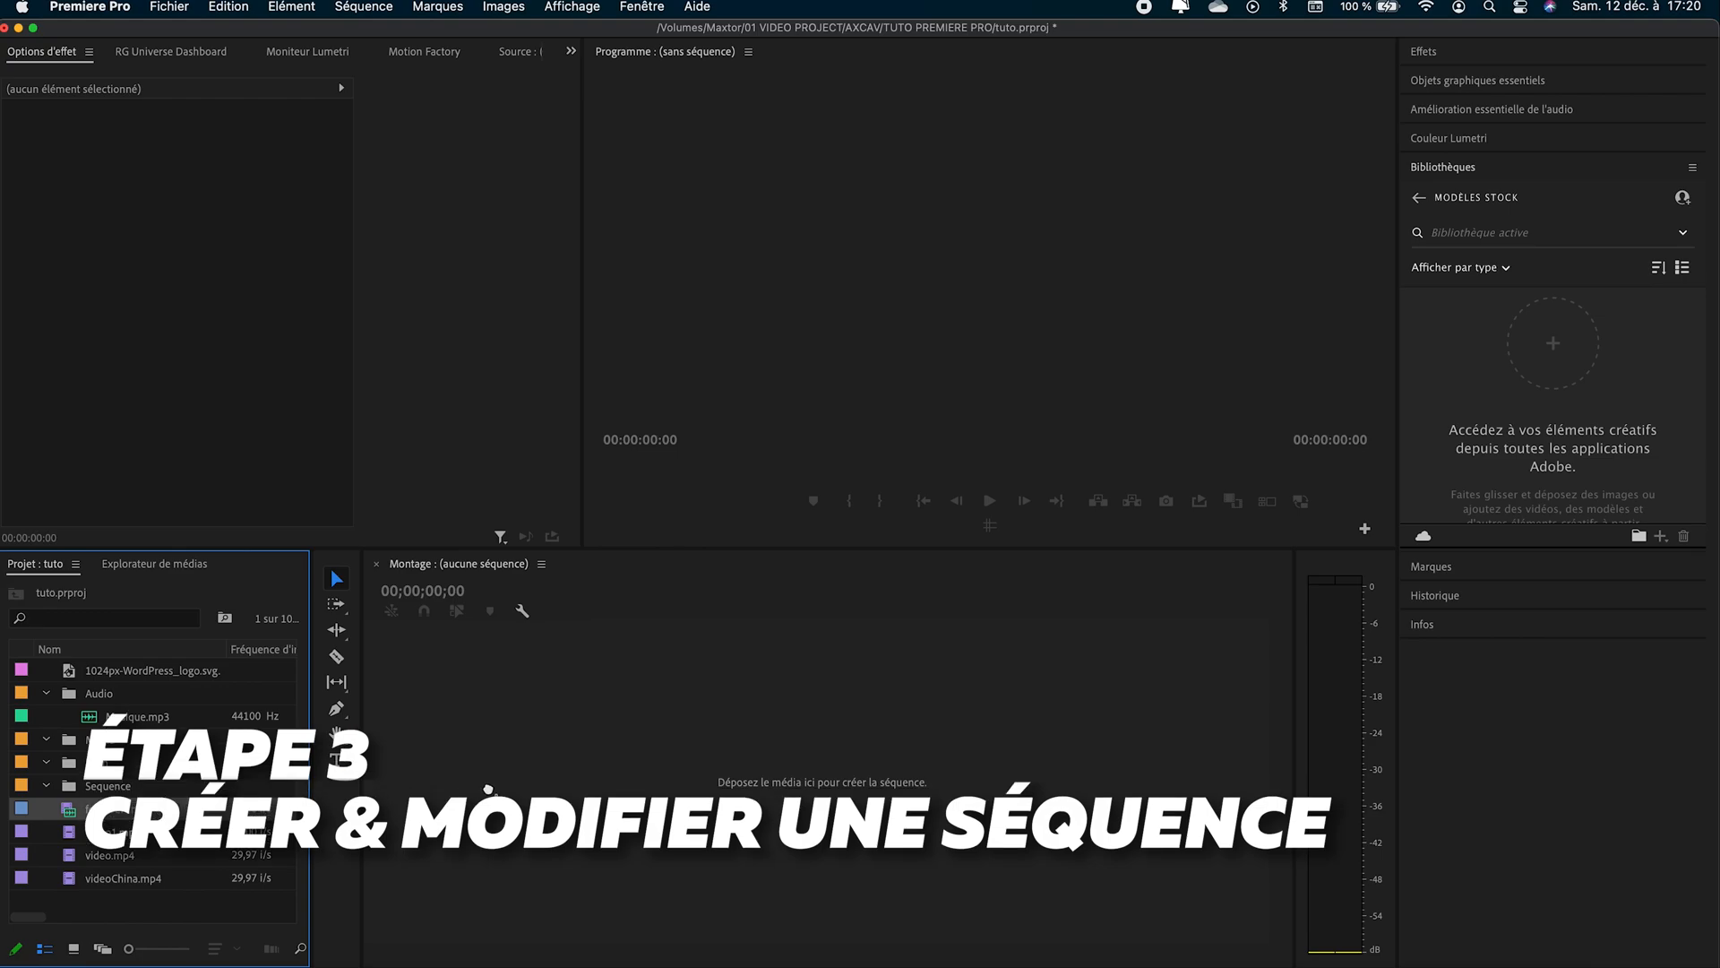
- Create a sequence from fond vert.mp4 and check its frame size in the sequence settings
left_click_drag(644, 778, 645, 779)
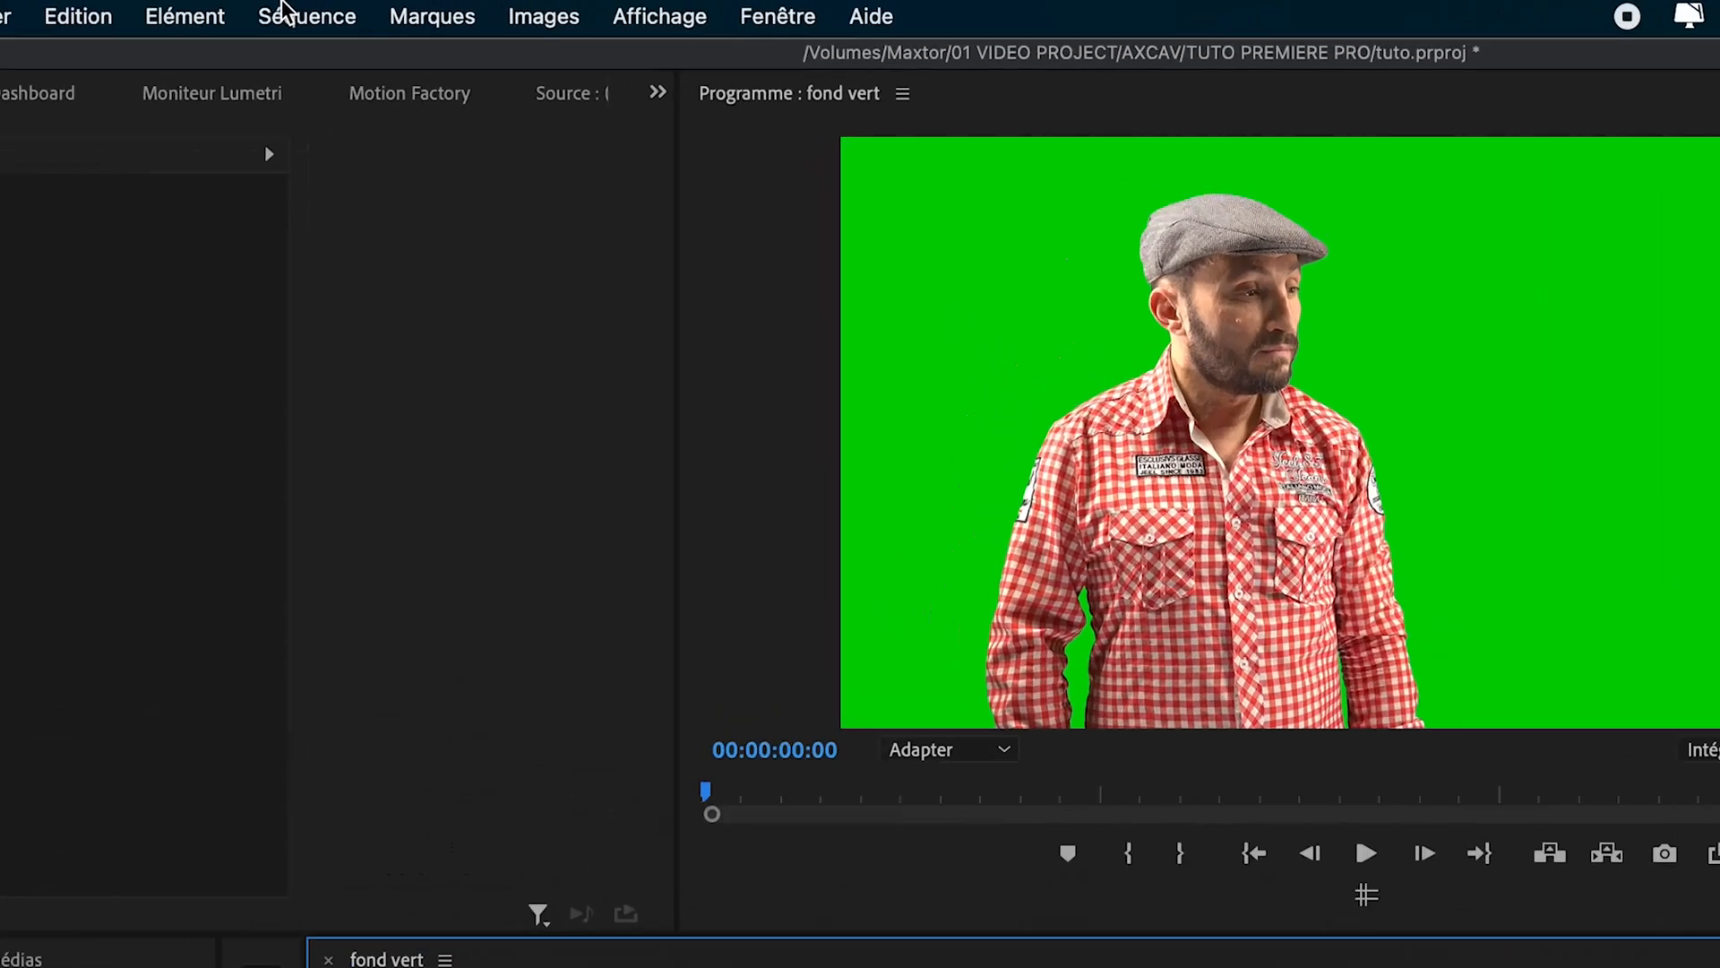
left_click(354, 8)
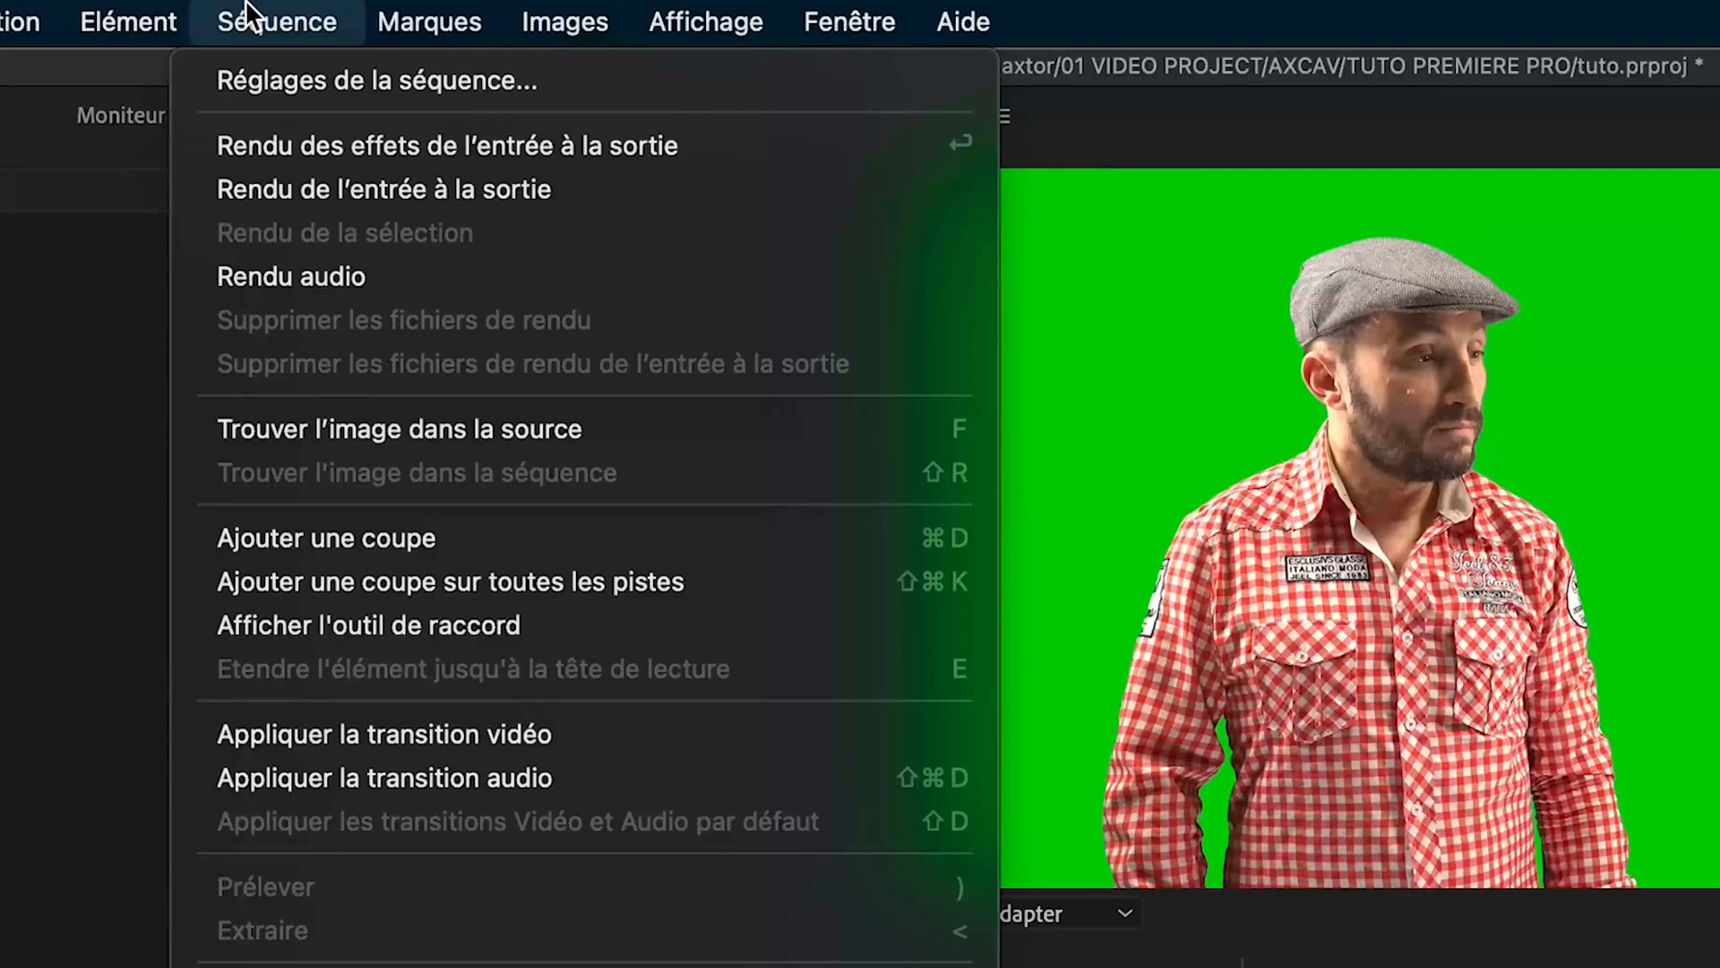
left_click(461, 87)
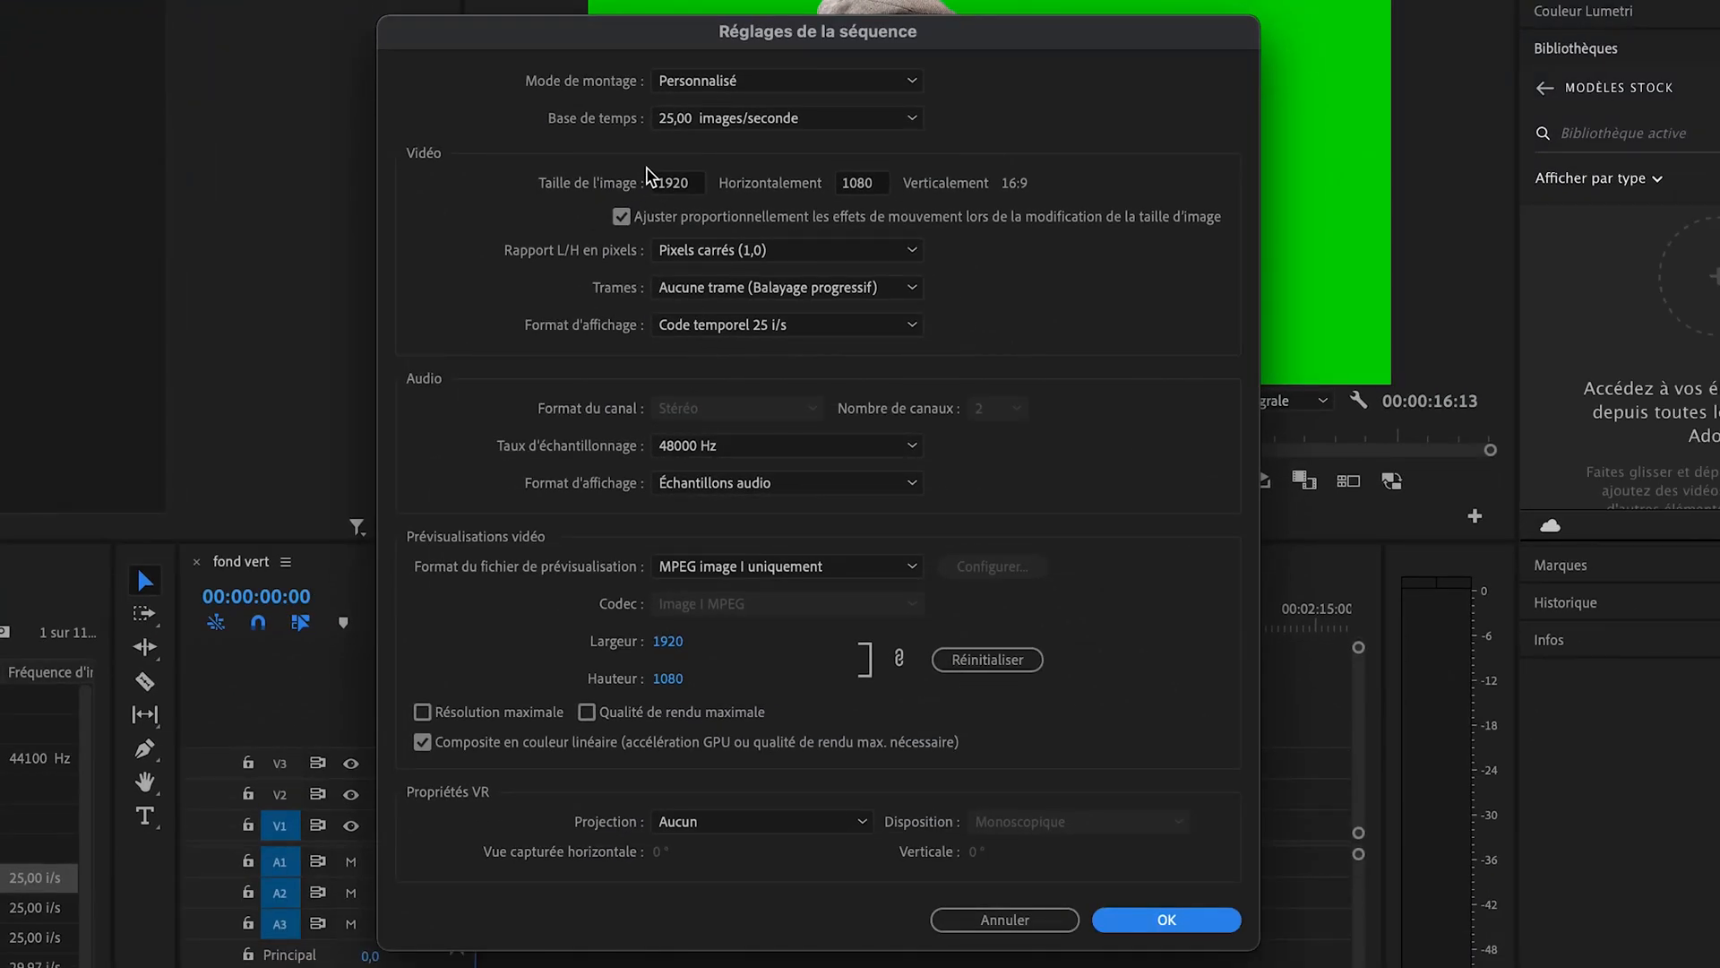
left_click(674, 183)
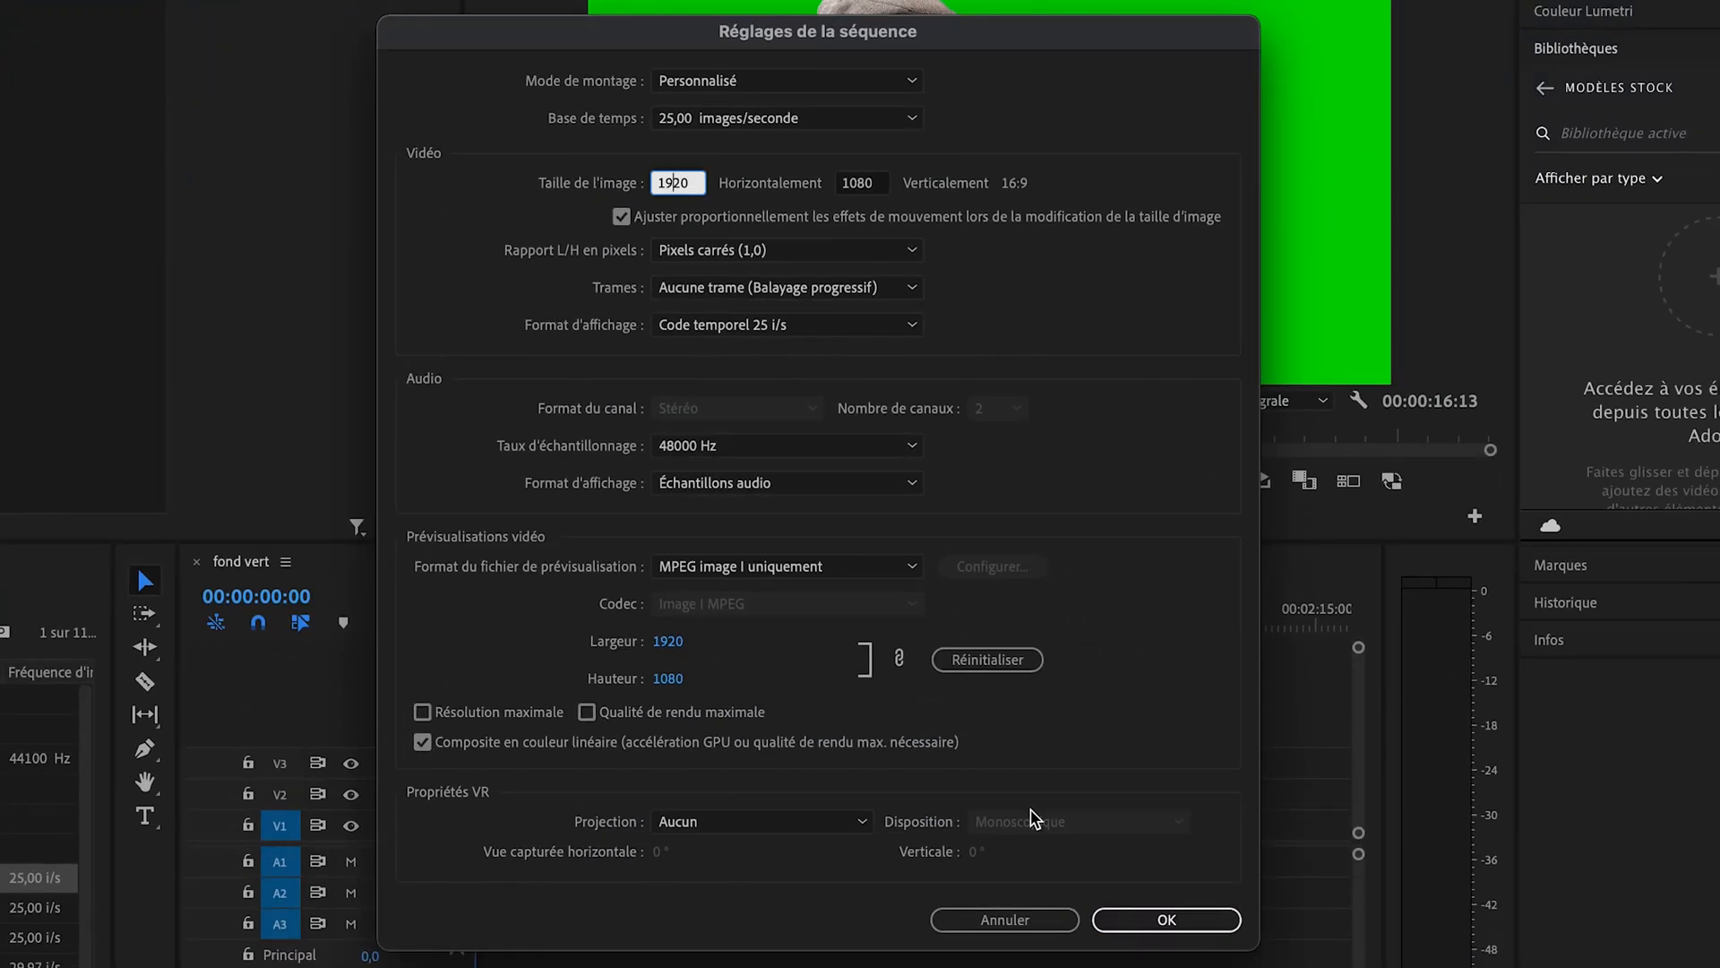
left_click(1166, 922)
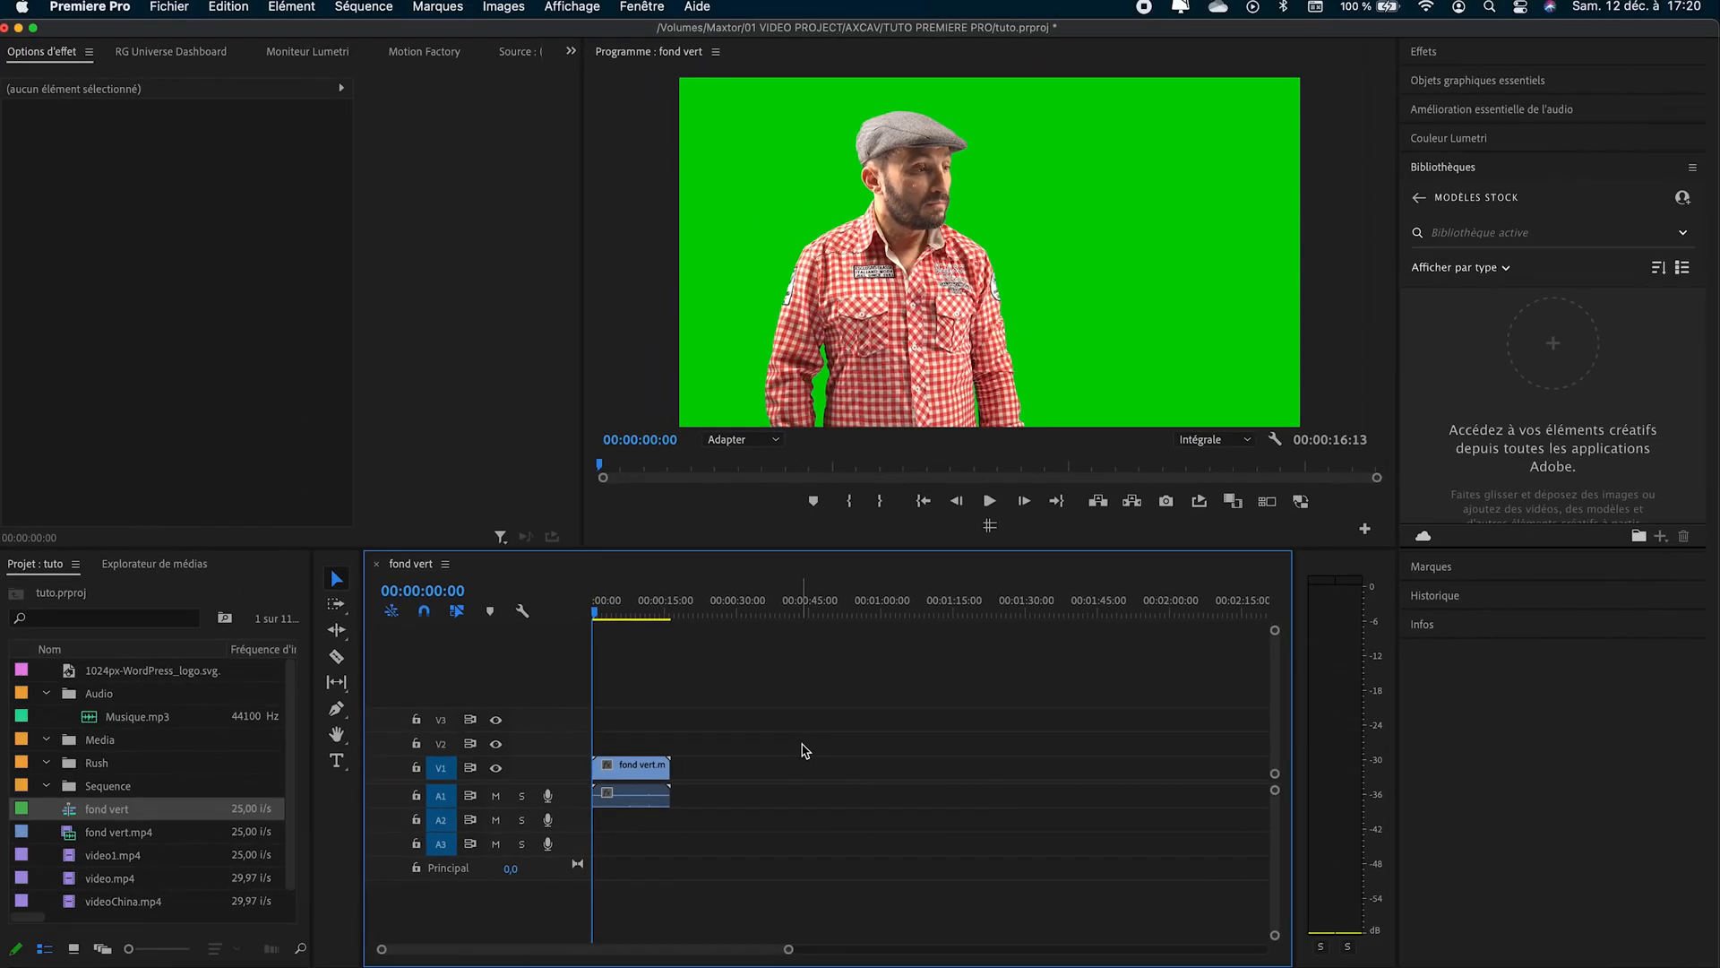
- Place the playhead at 00:00:05:10 and split the fond vert clip there with the Razor tool
left_click_drag(601, 623, 622, 618)
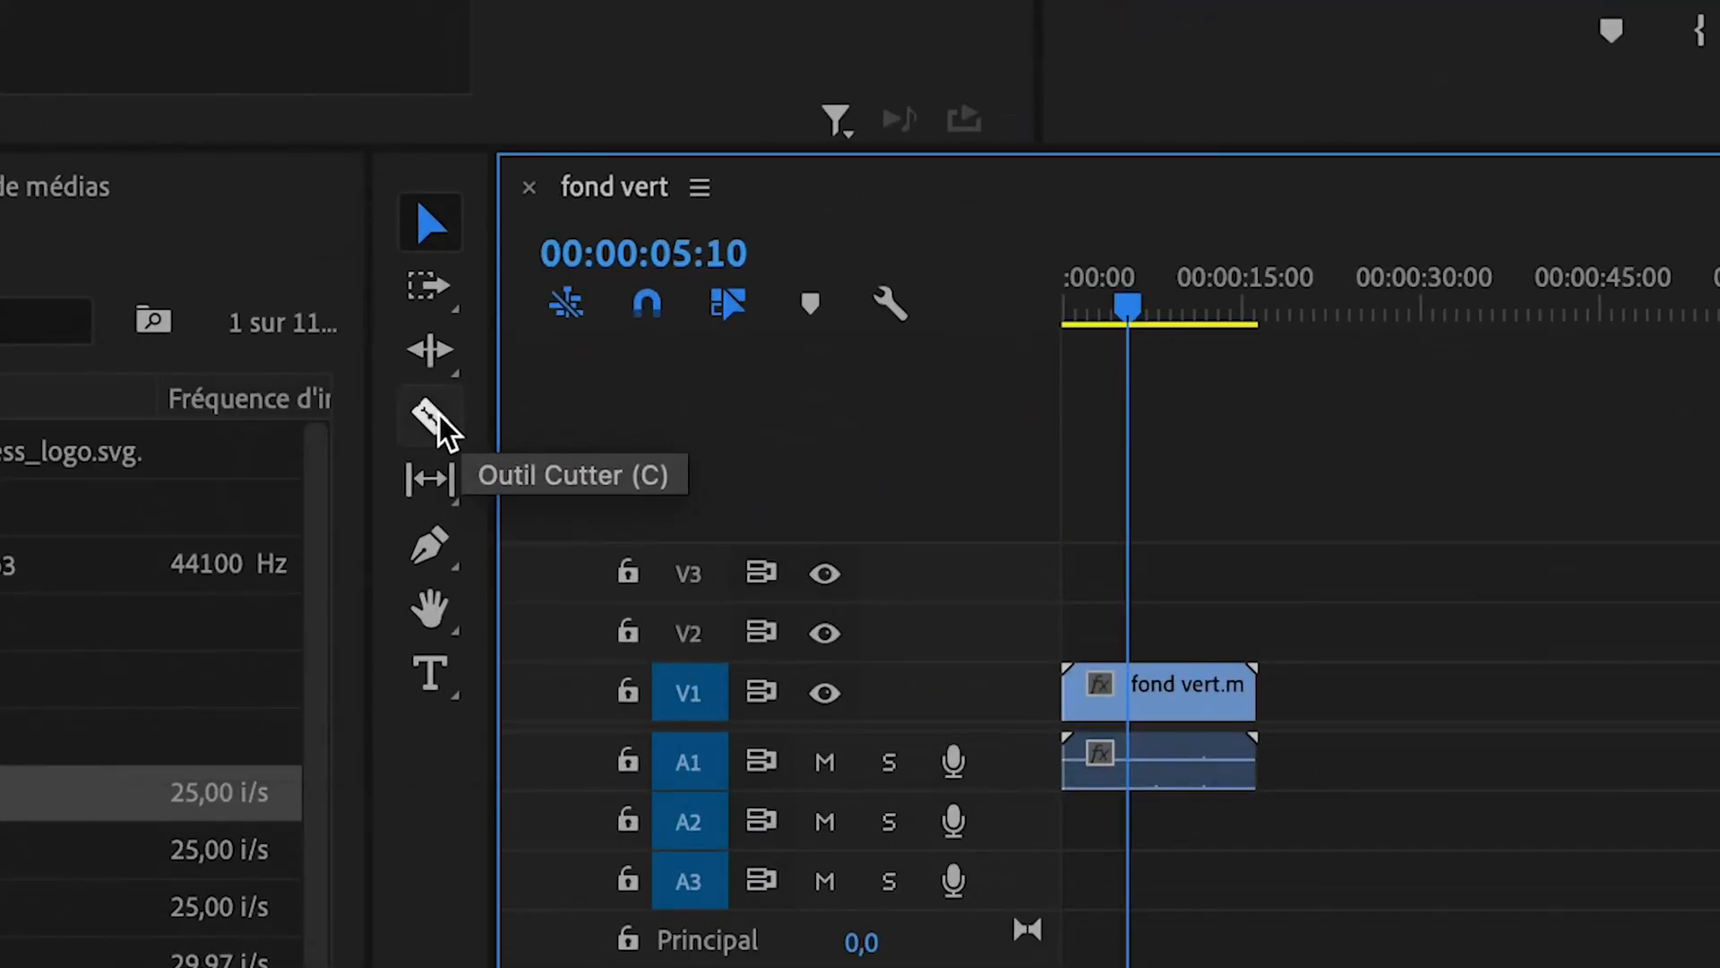
left_click(439, 422)
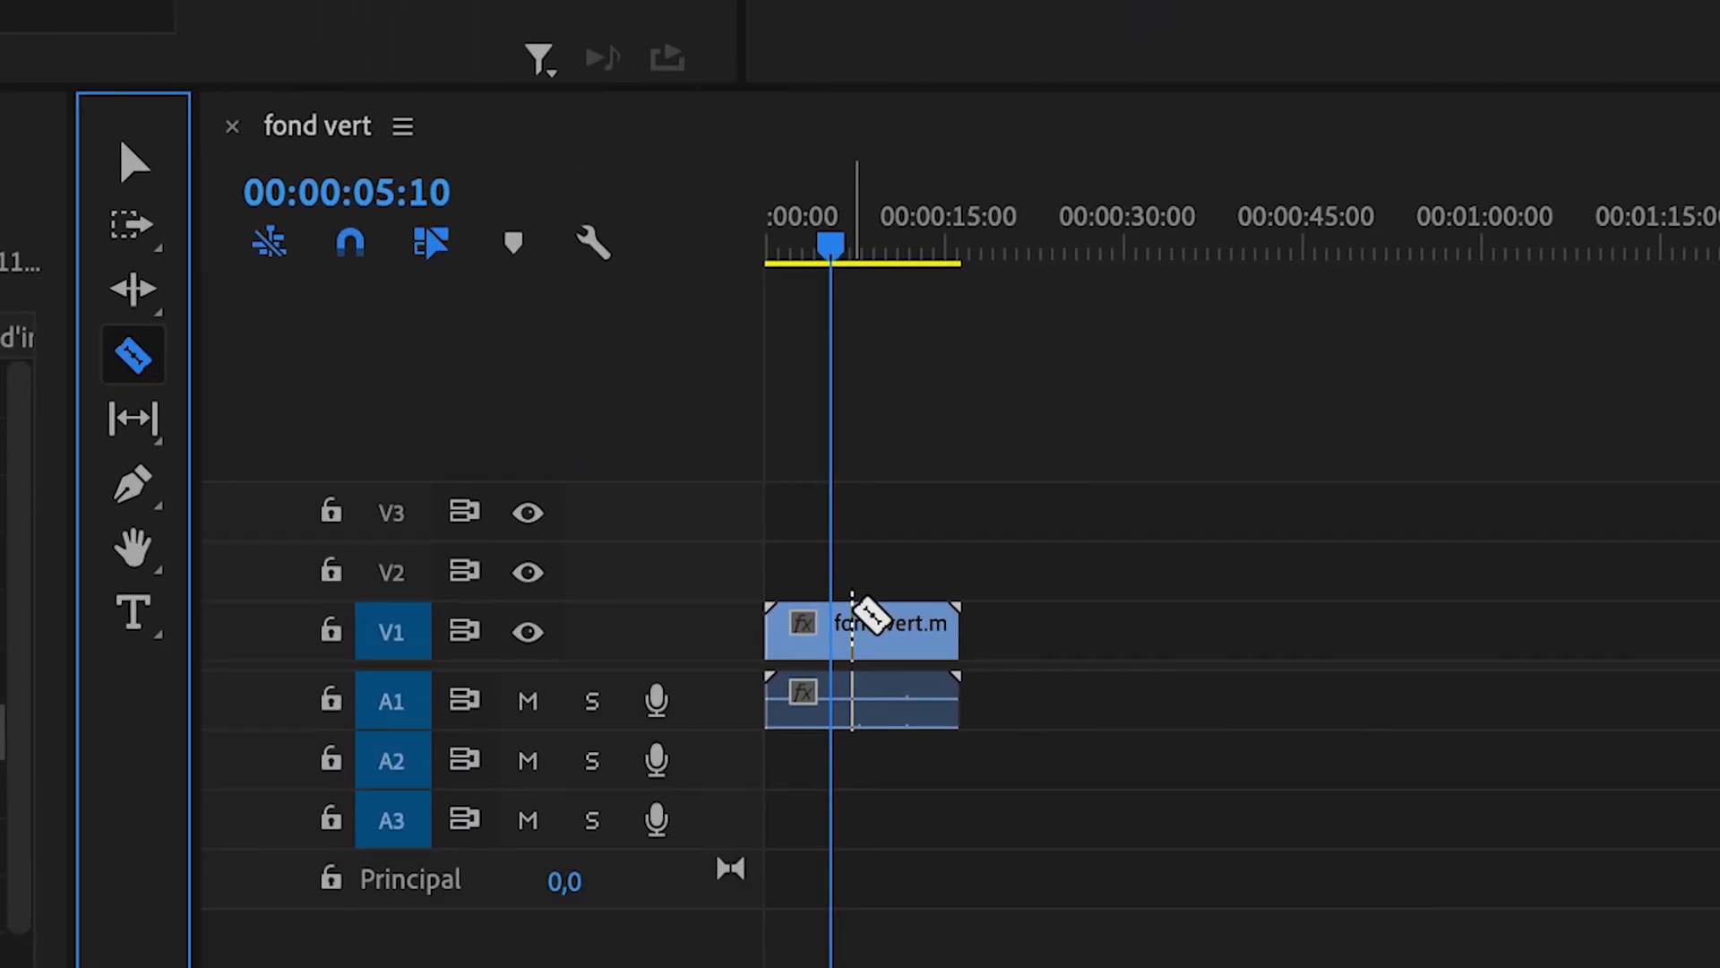
scroll(853, 618, "up", 5)
scroll(852, 618, "down", 2)
scroll(852, 618, "up", 3)
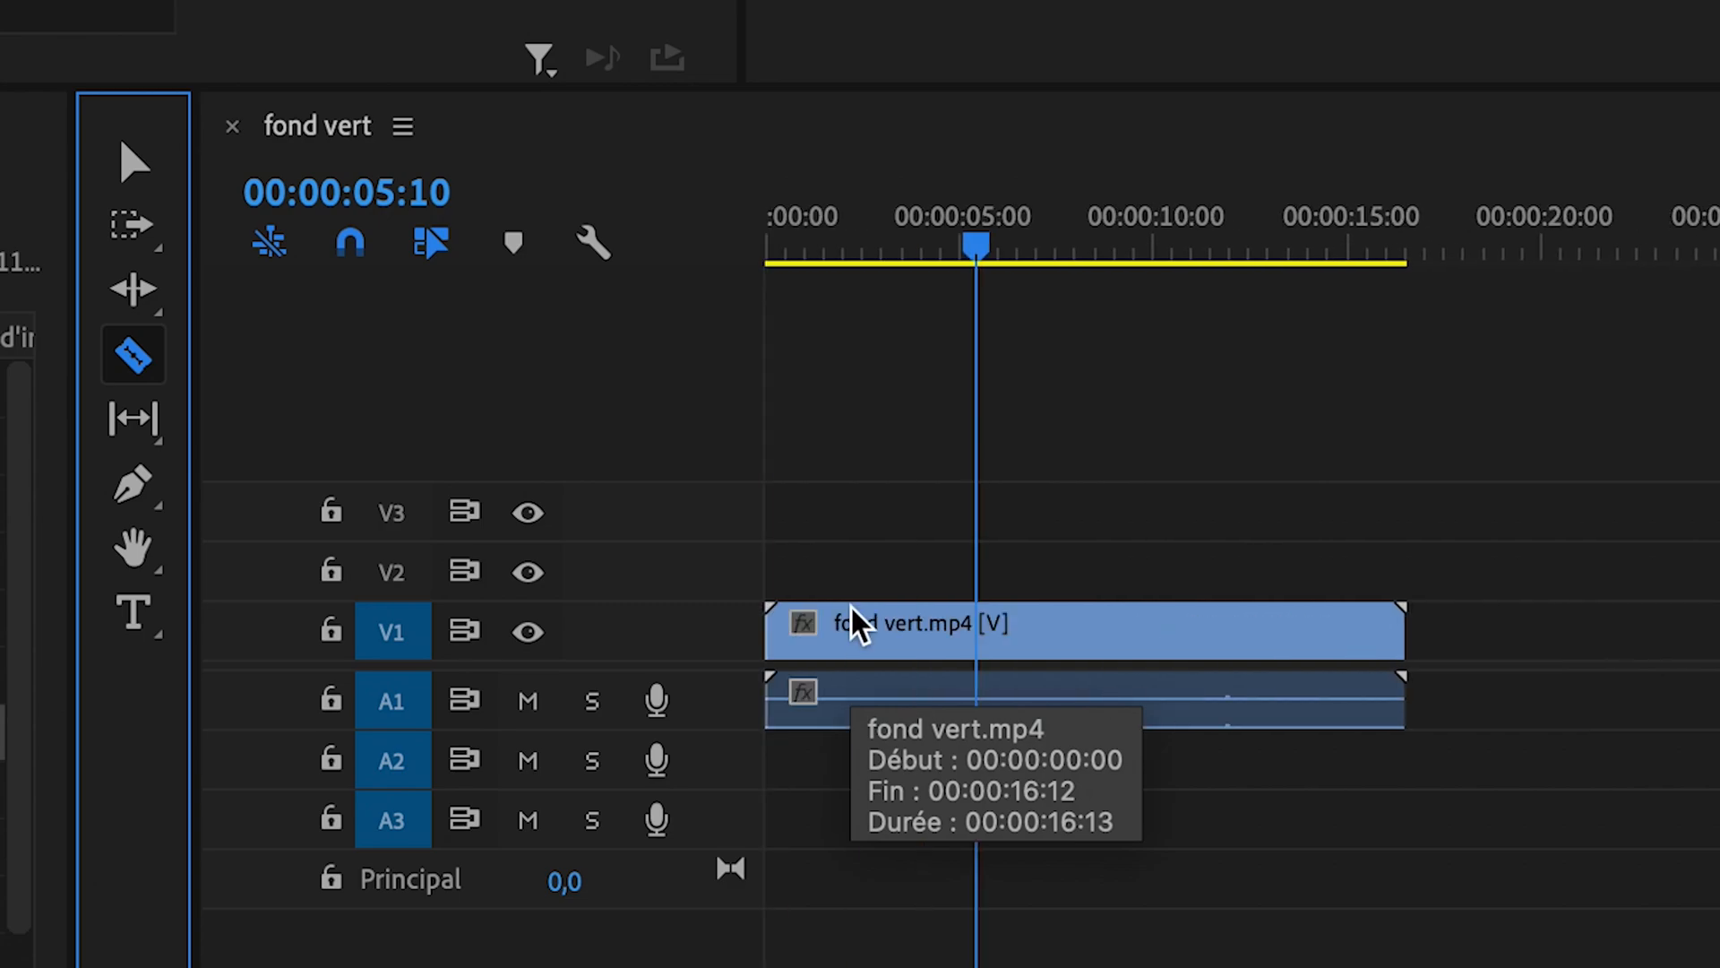
left_click(988, 628)
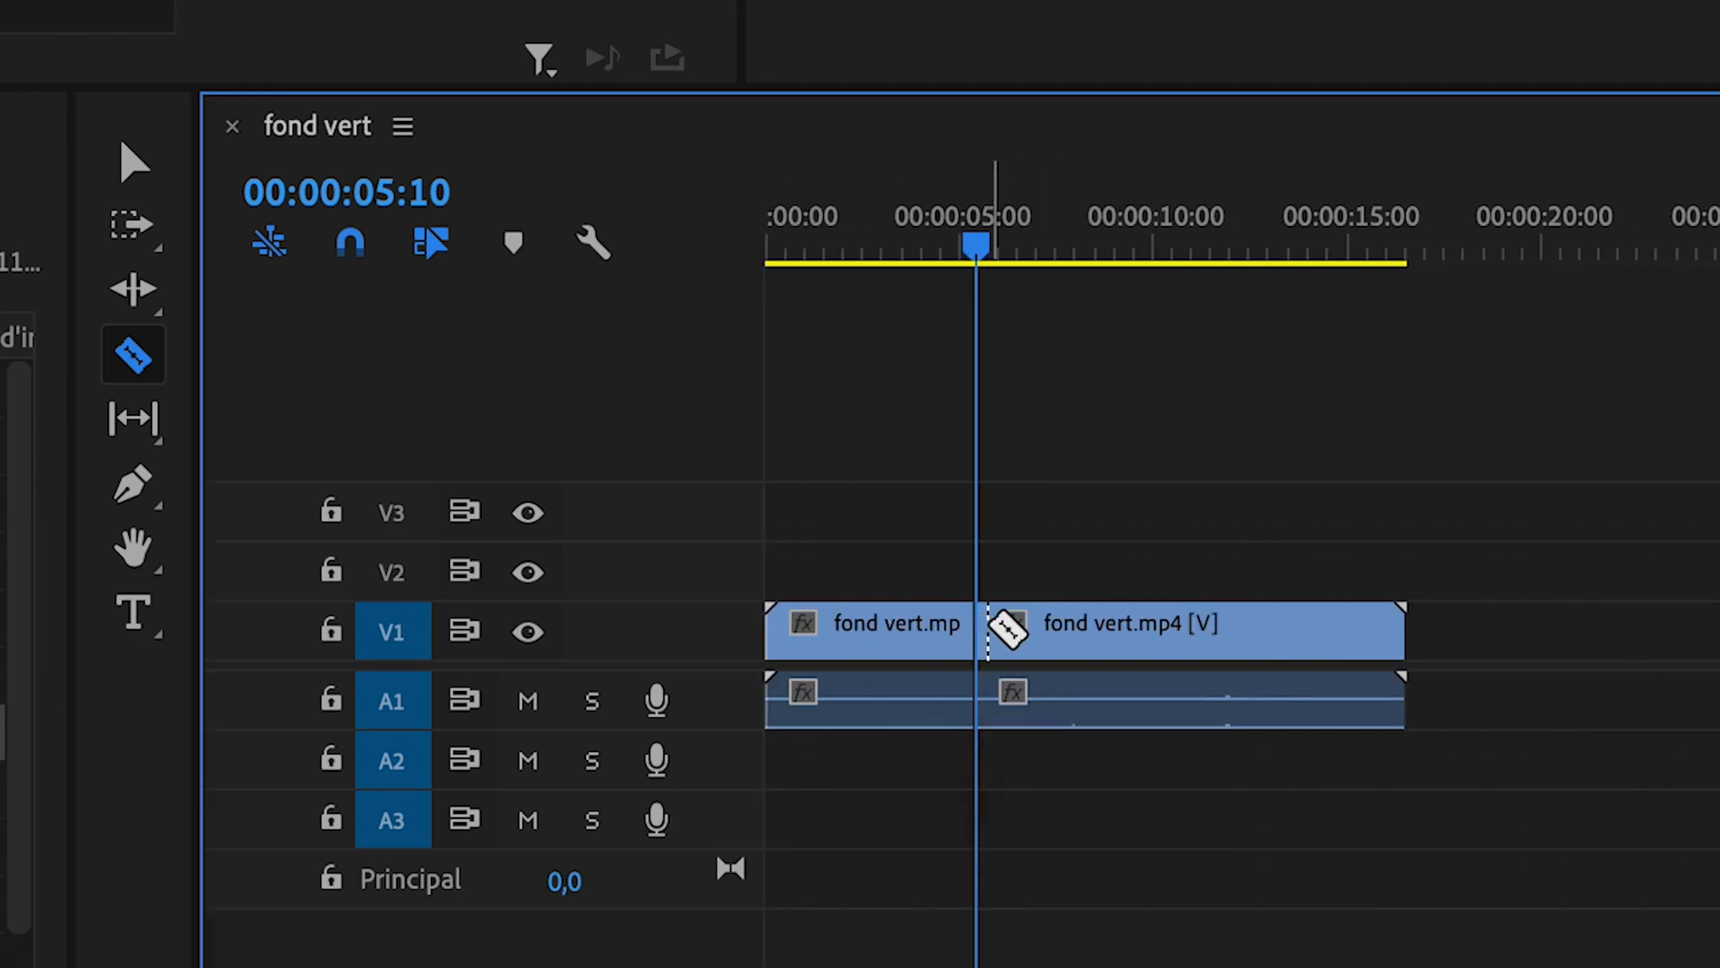
- Split the rest of the fond vert clip with the Razor tool at about 7, 9.5, 11.5 and 15 seconds
left_click(1211, 627)
left_click(1361, 627)
left_click(1324, 627)
left_click(1048, 627)
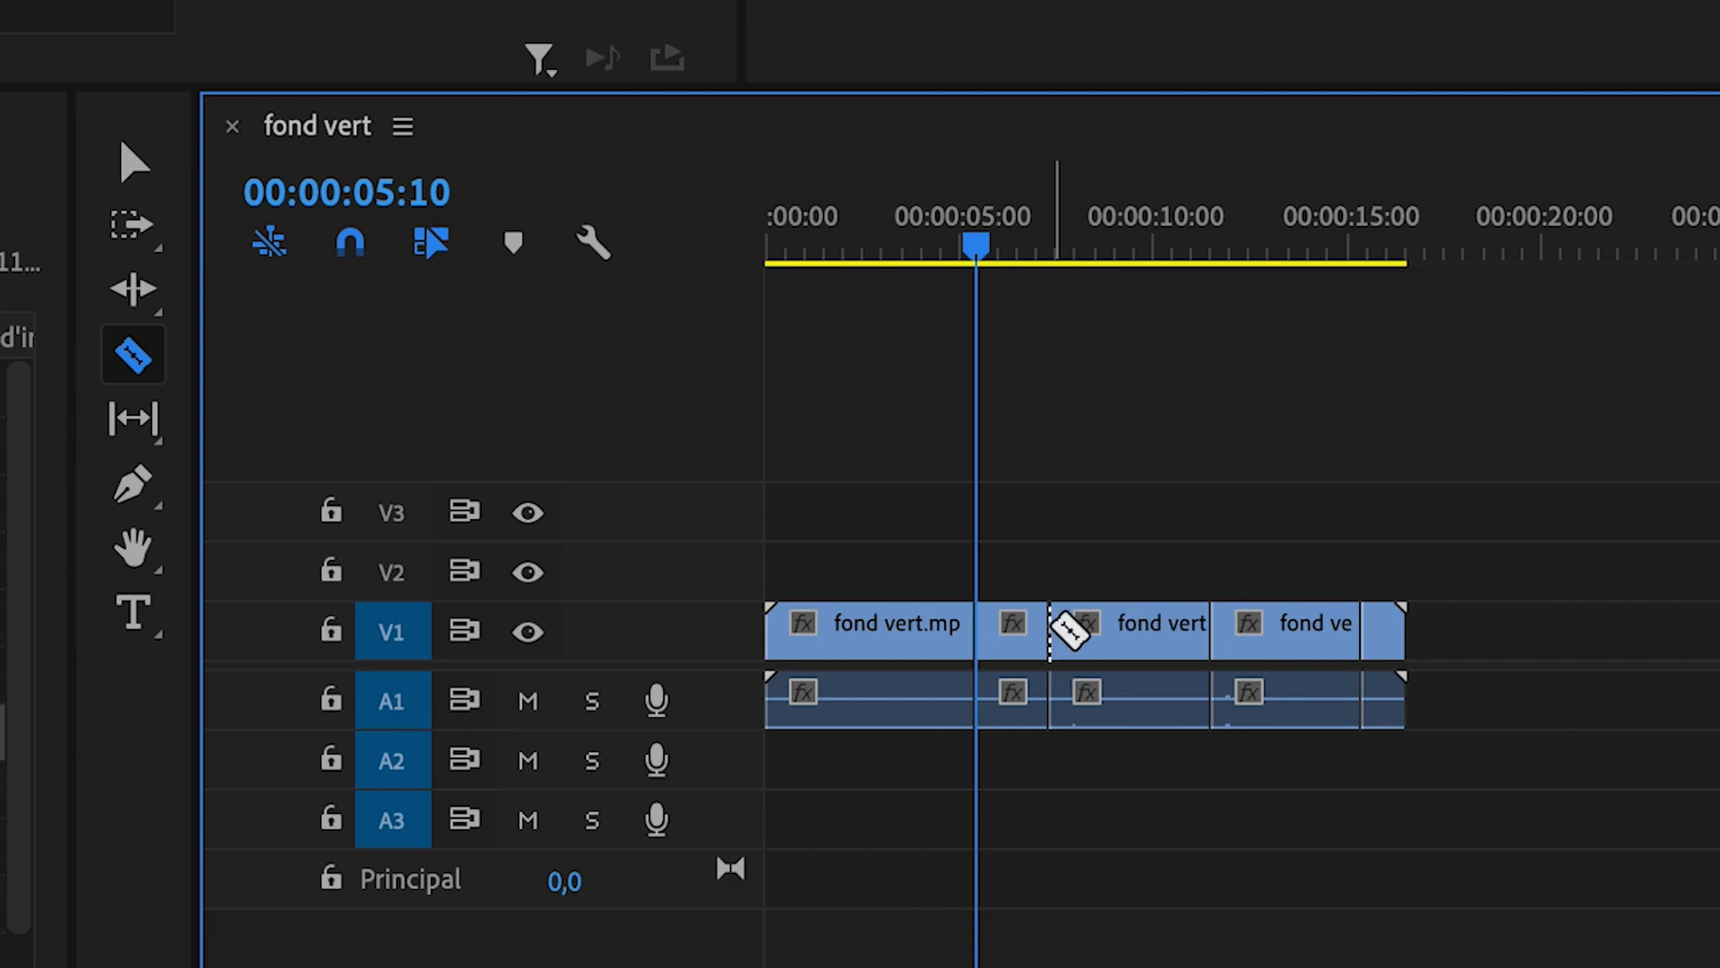
left_click(1150, 627)
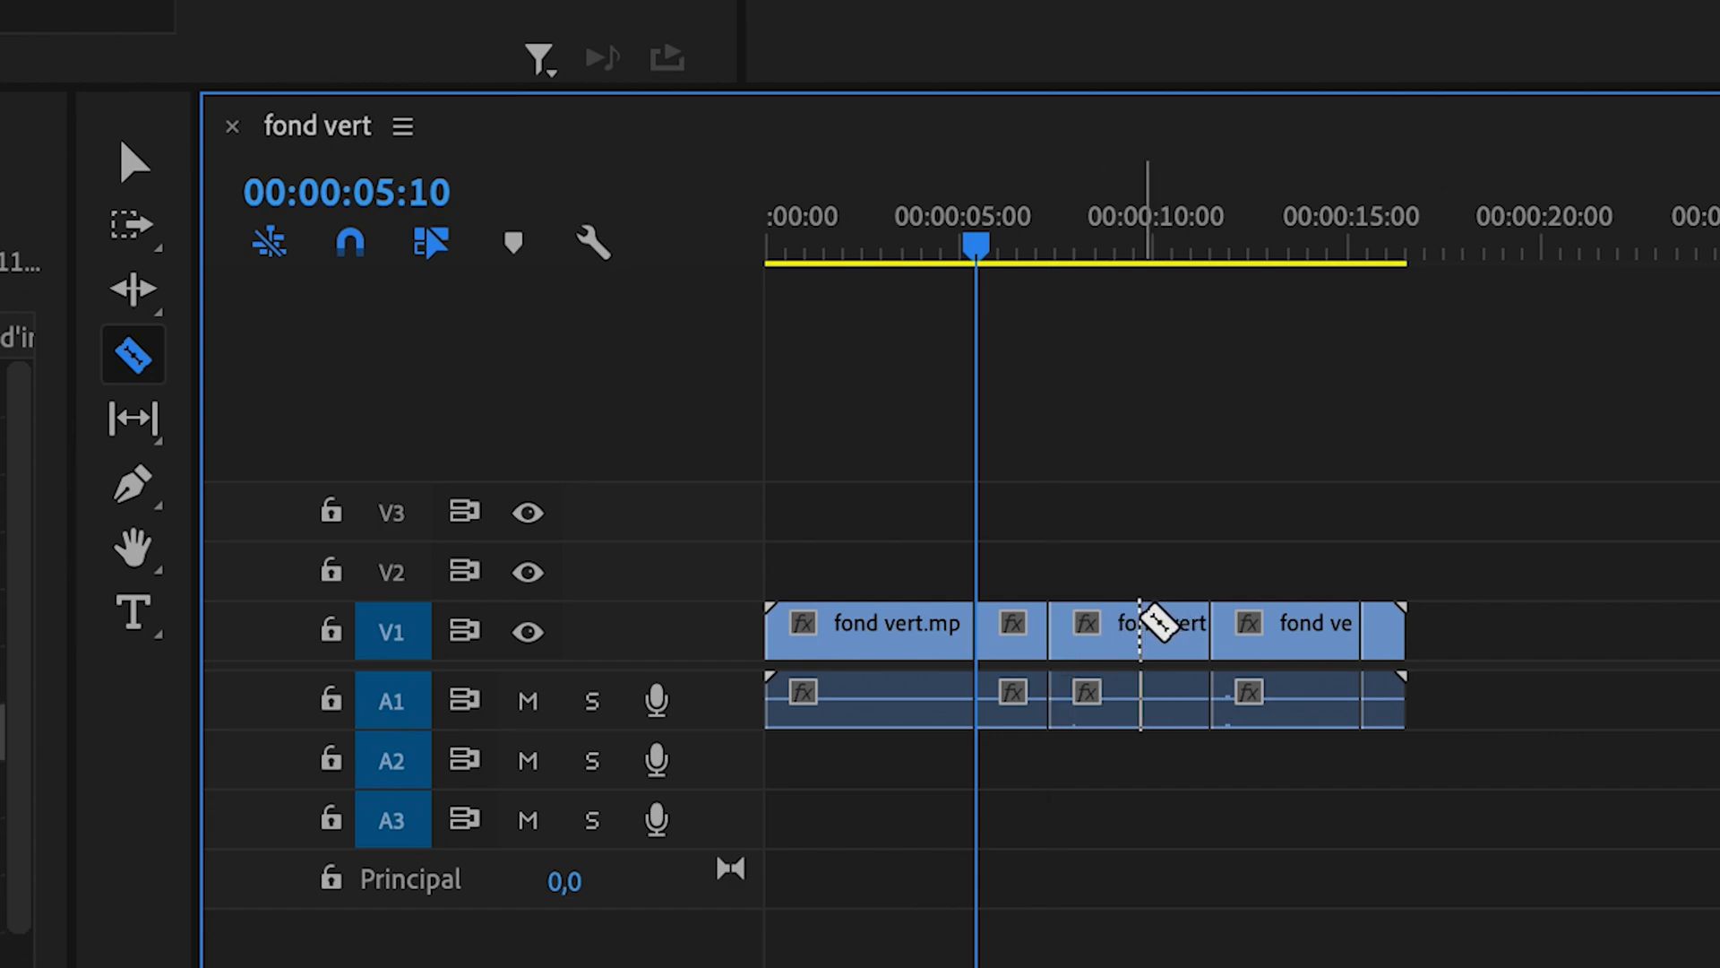
left_click(1141, 623)
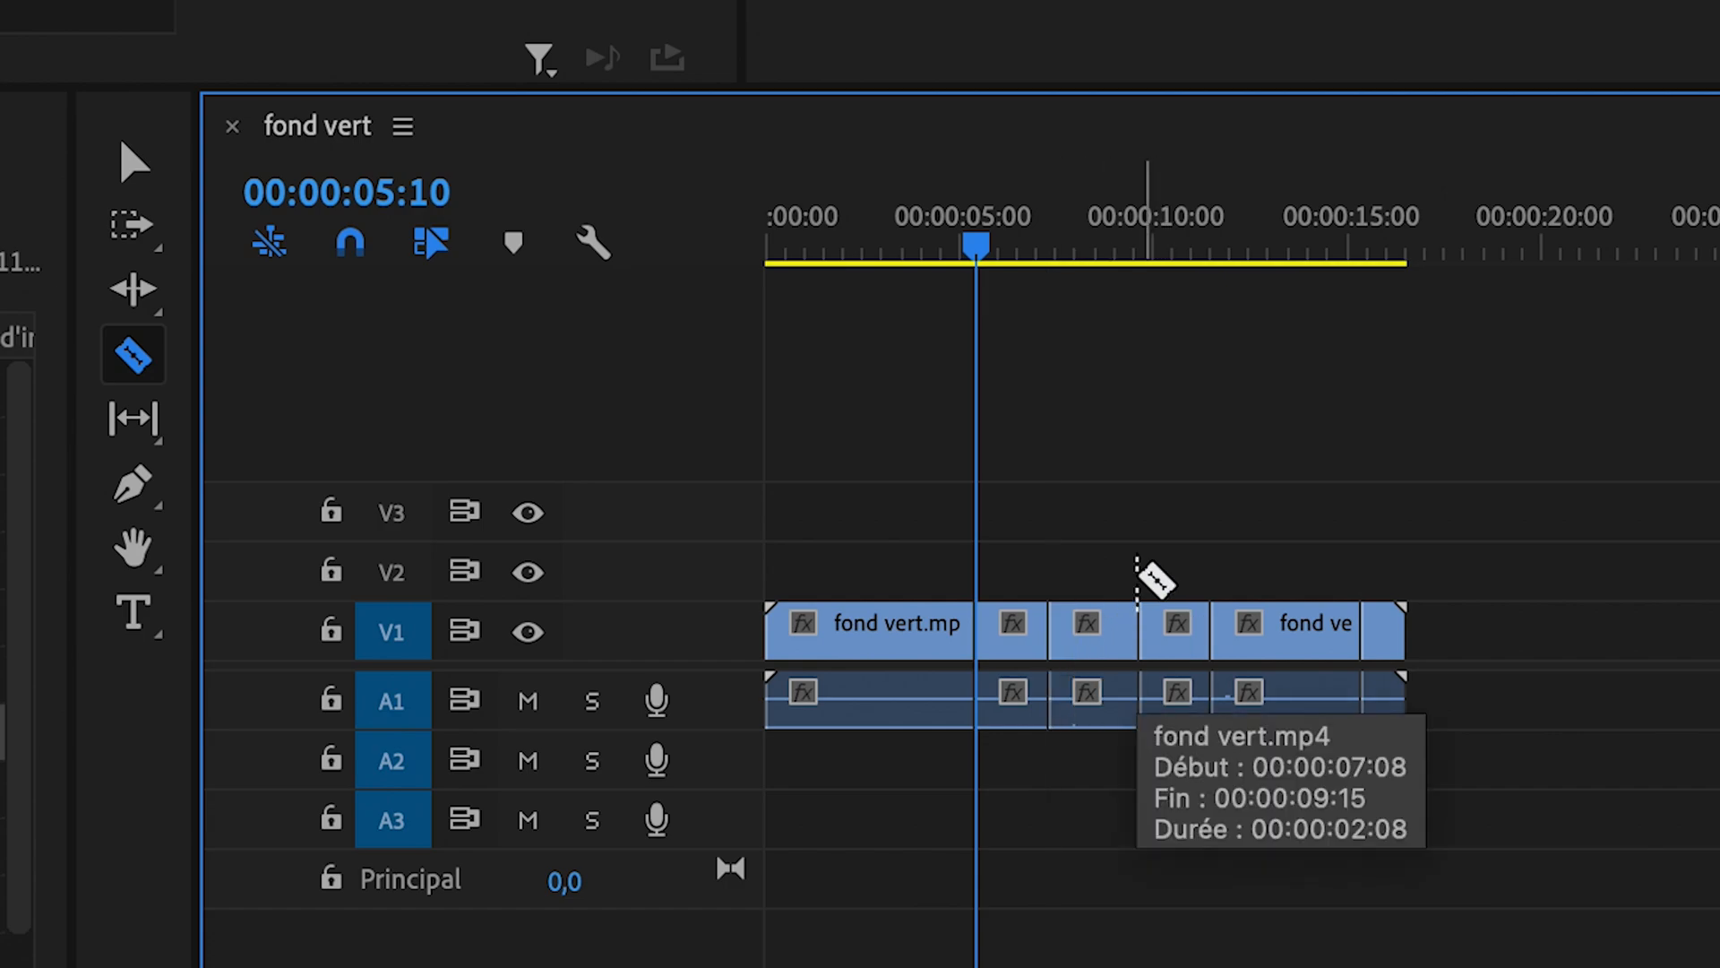
- Move the video segment between about 7 and 9.5 seconds up to track V2
left_click(131, 157)
left_click_drag(1111, 643, 1107, 592)
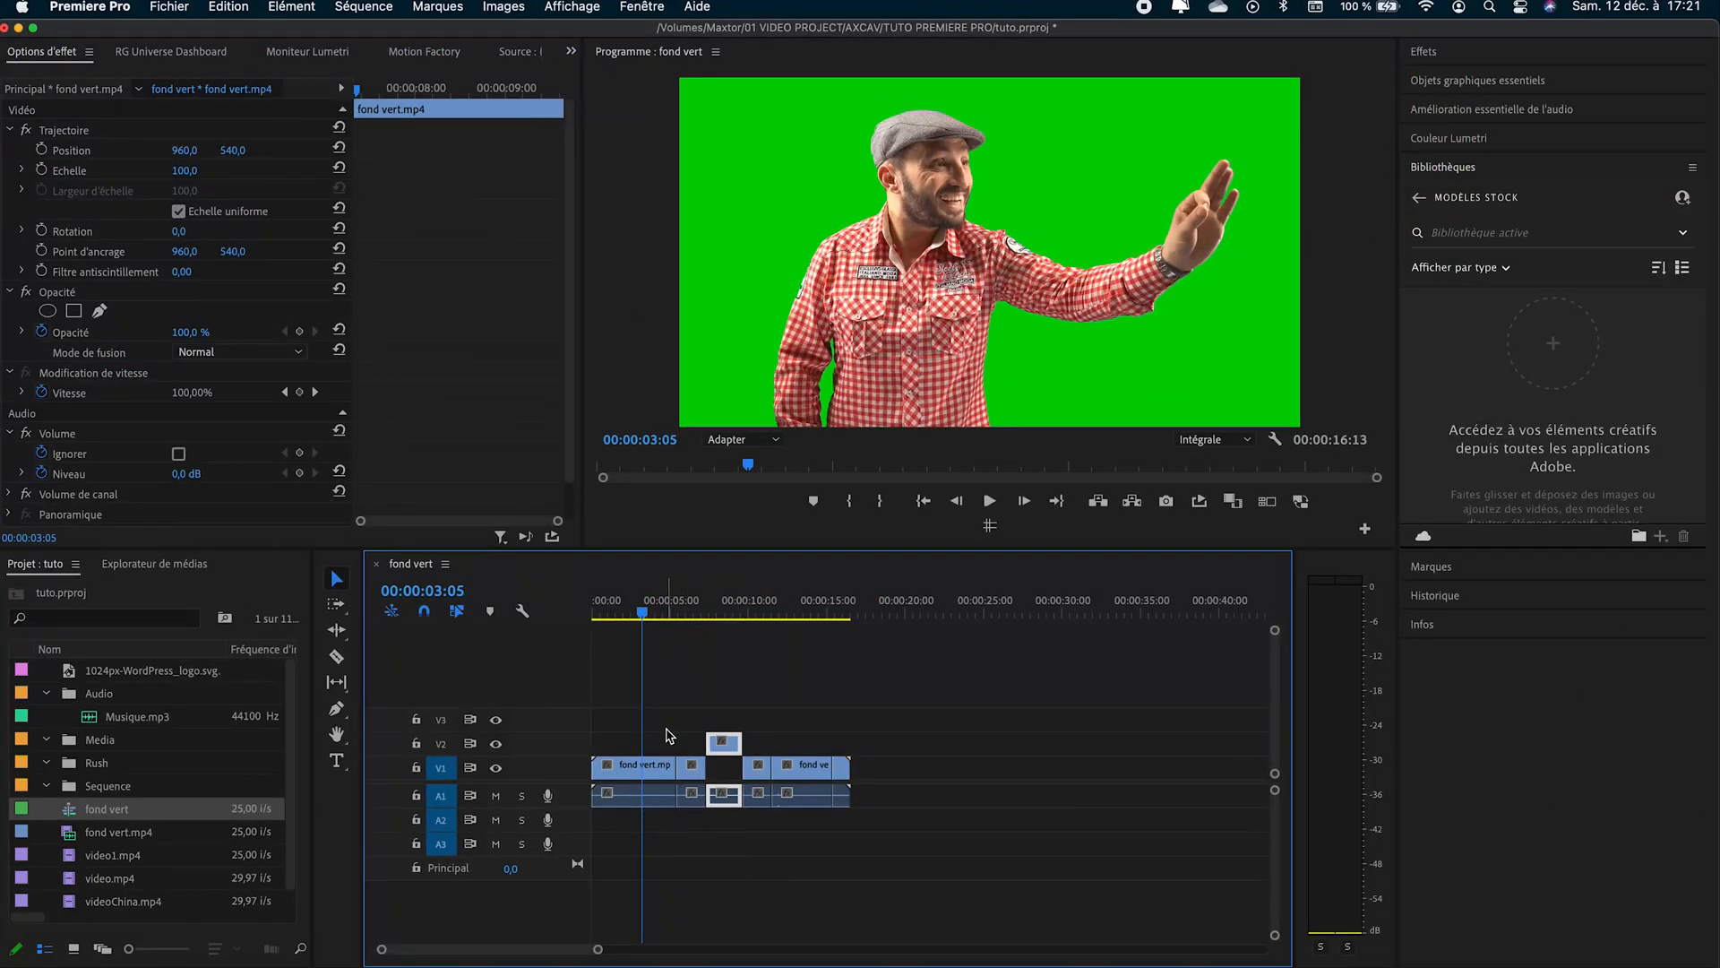
- Cut the first clip segment at the playhead at 00:00:03:05 and again at 00:00:02:02, then deselect it
left_click(657, 771)
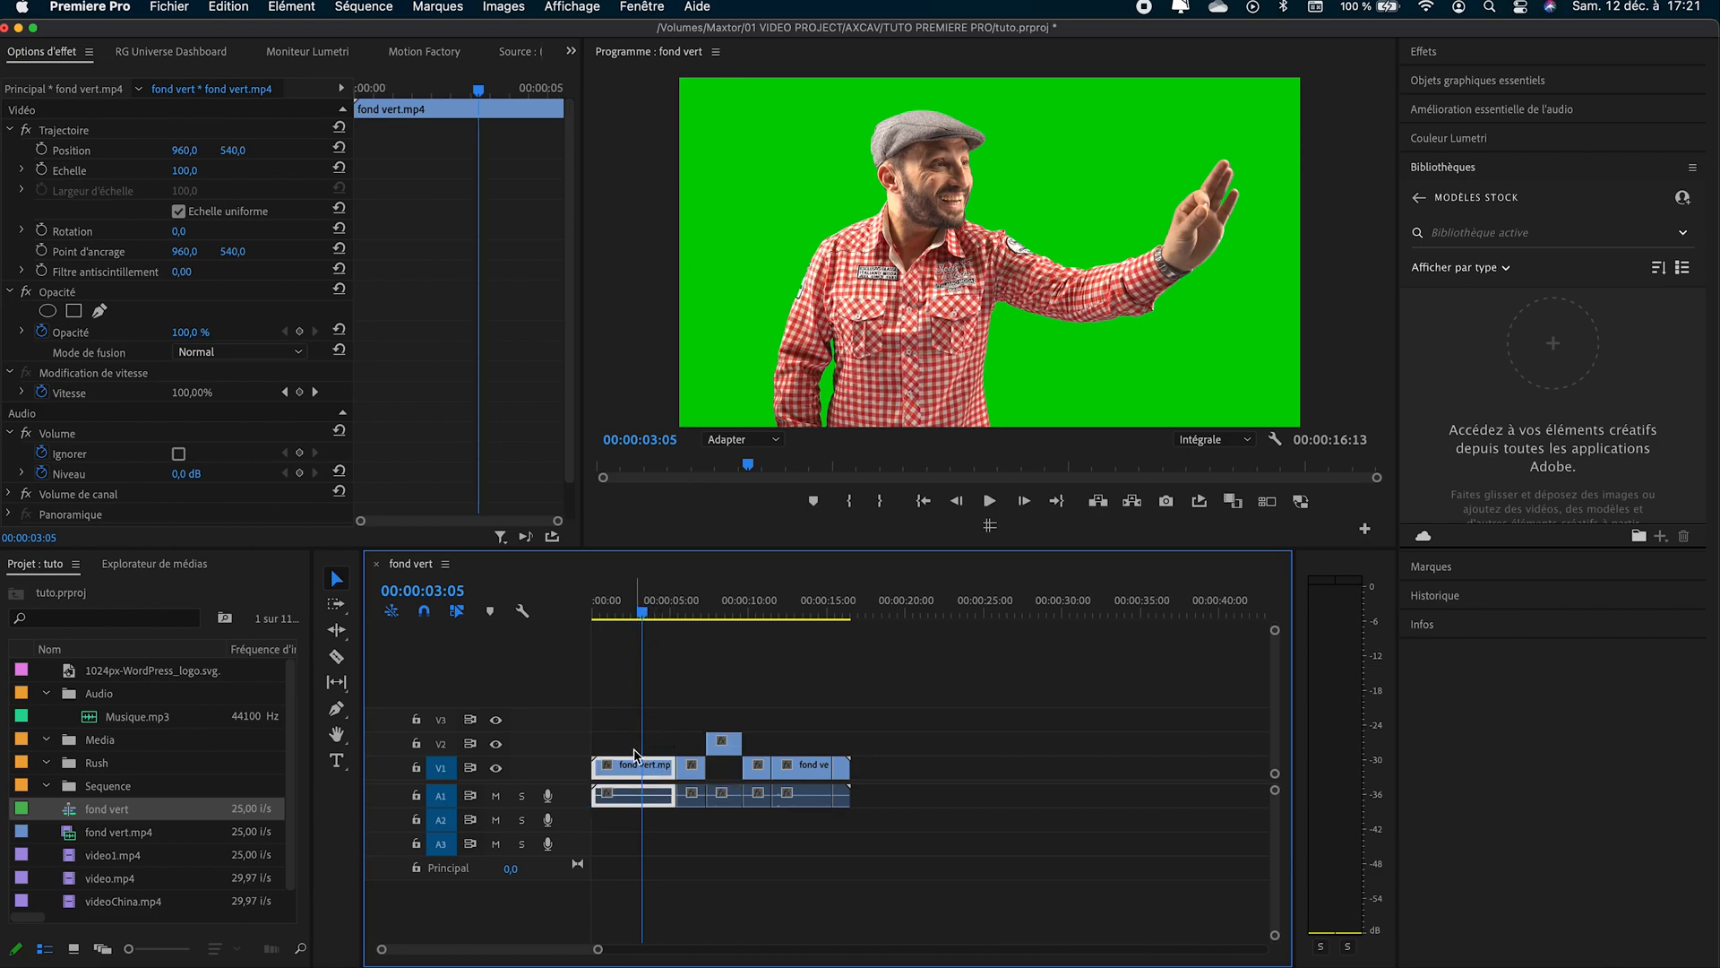
key("super+k")
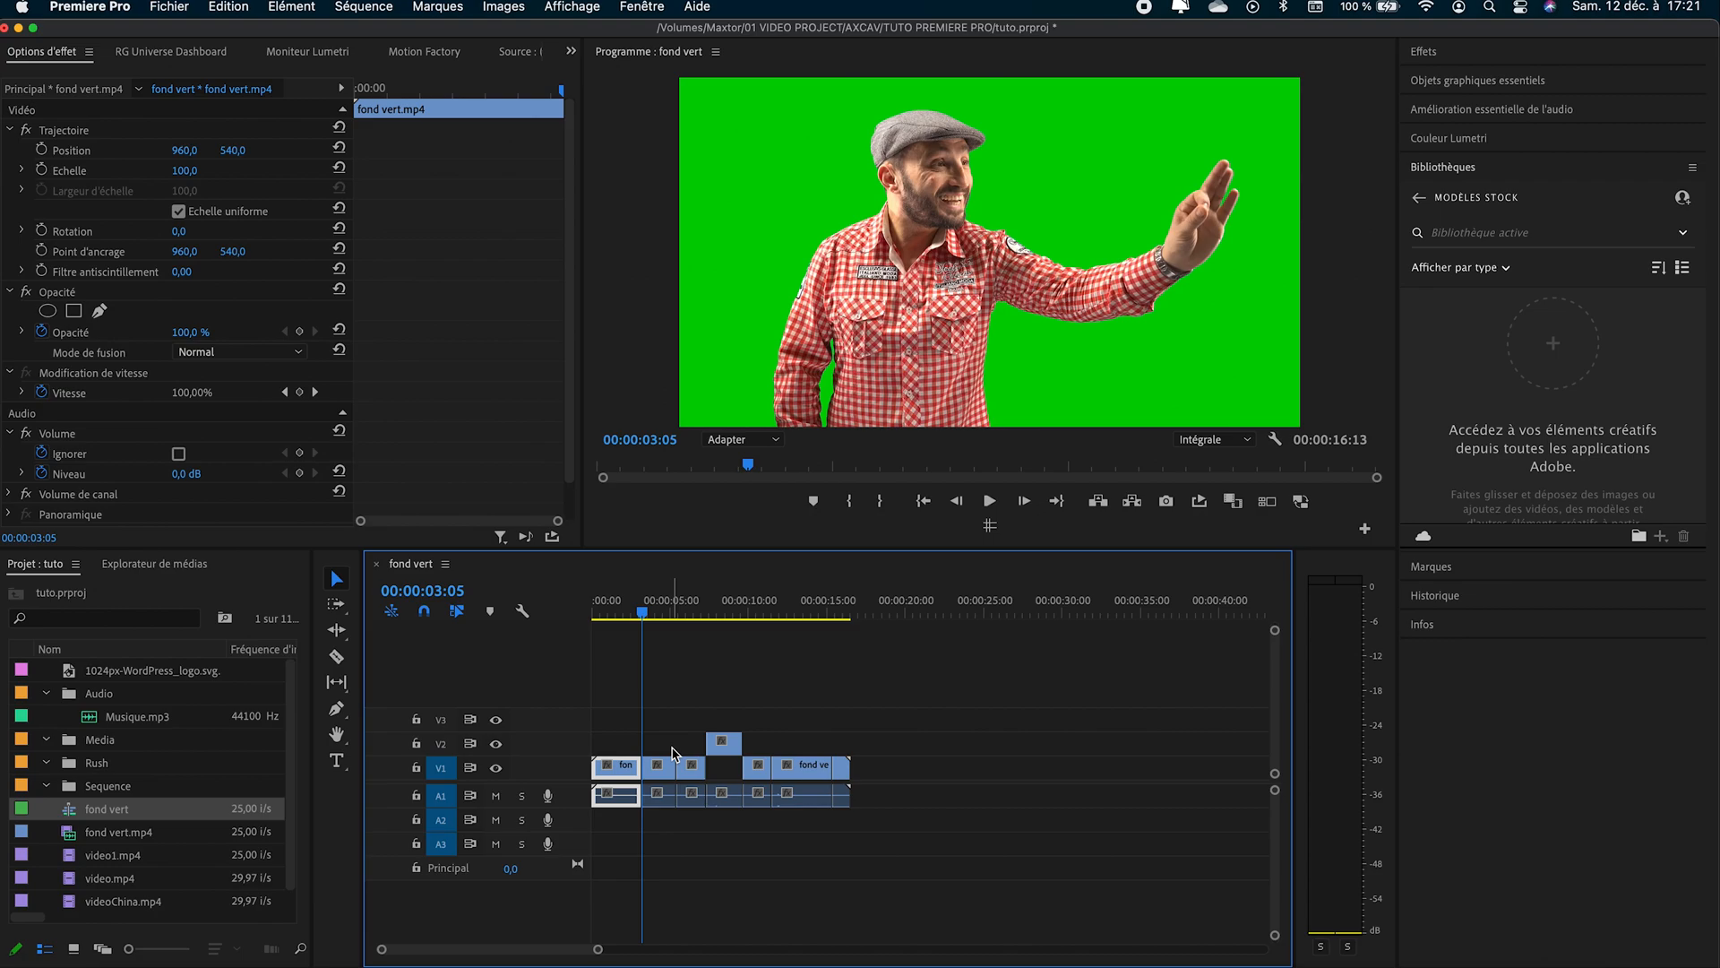
left_click(628, 612)
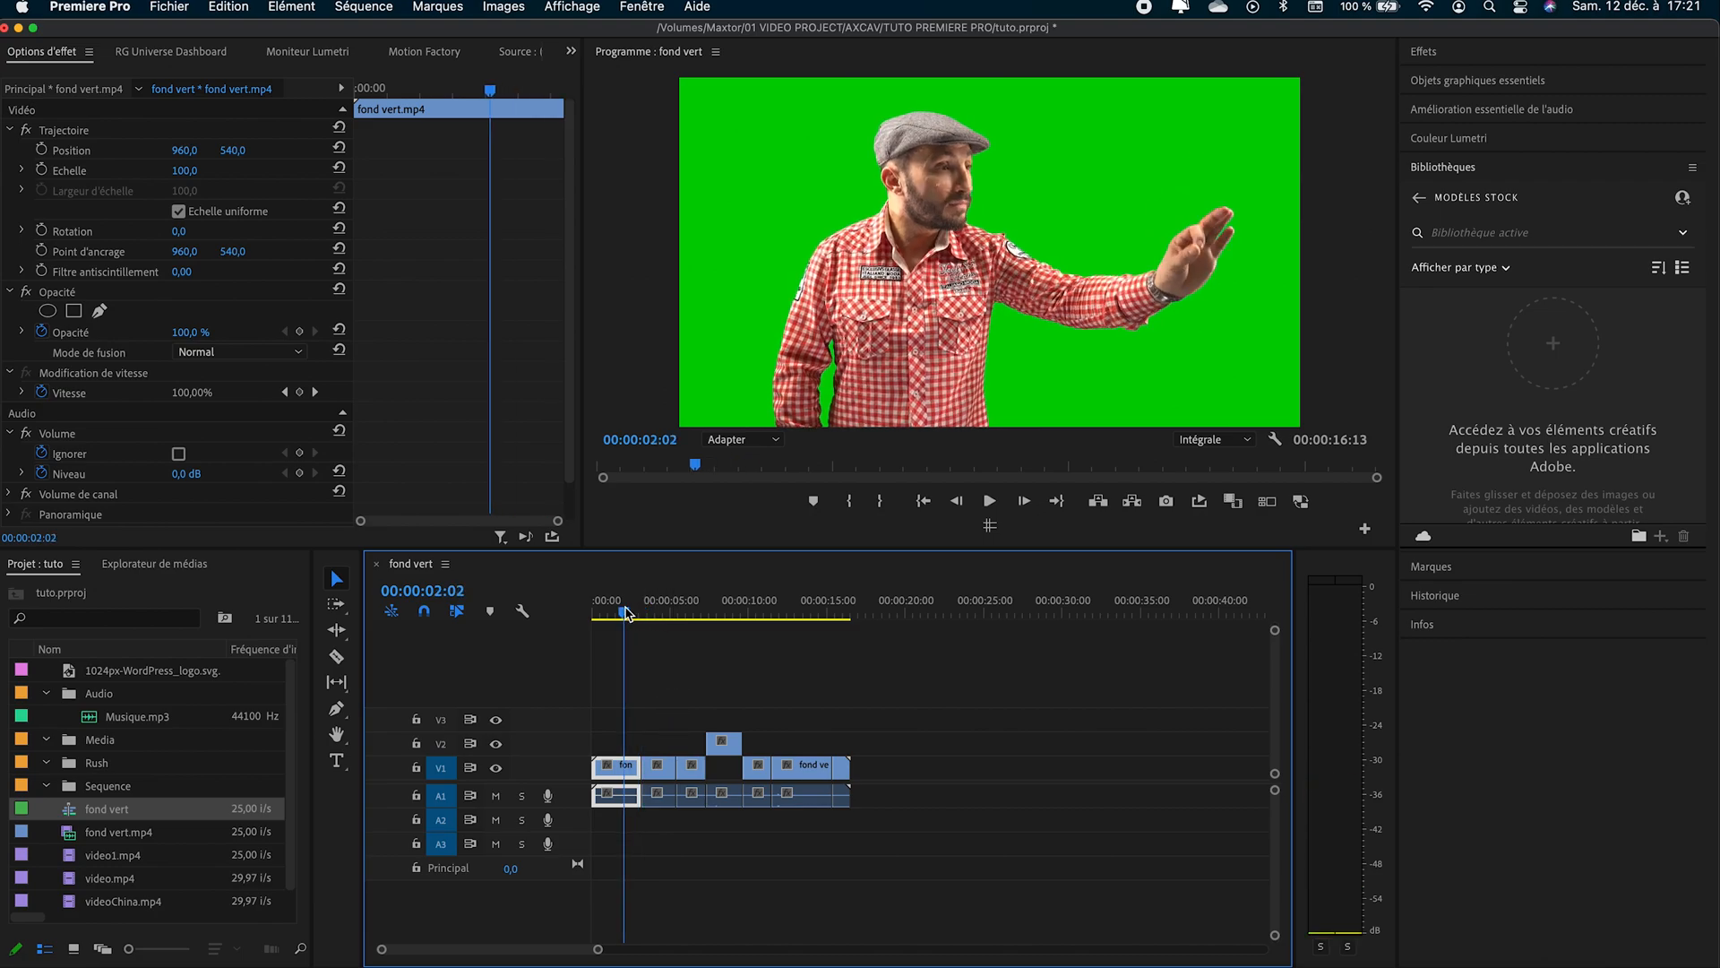
key("super+k")
left_click_drag(625, 610, 654, 612)
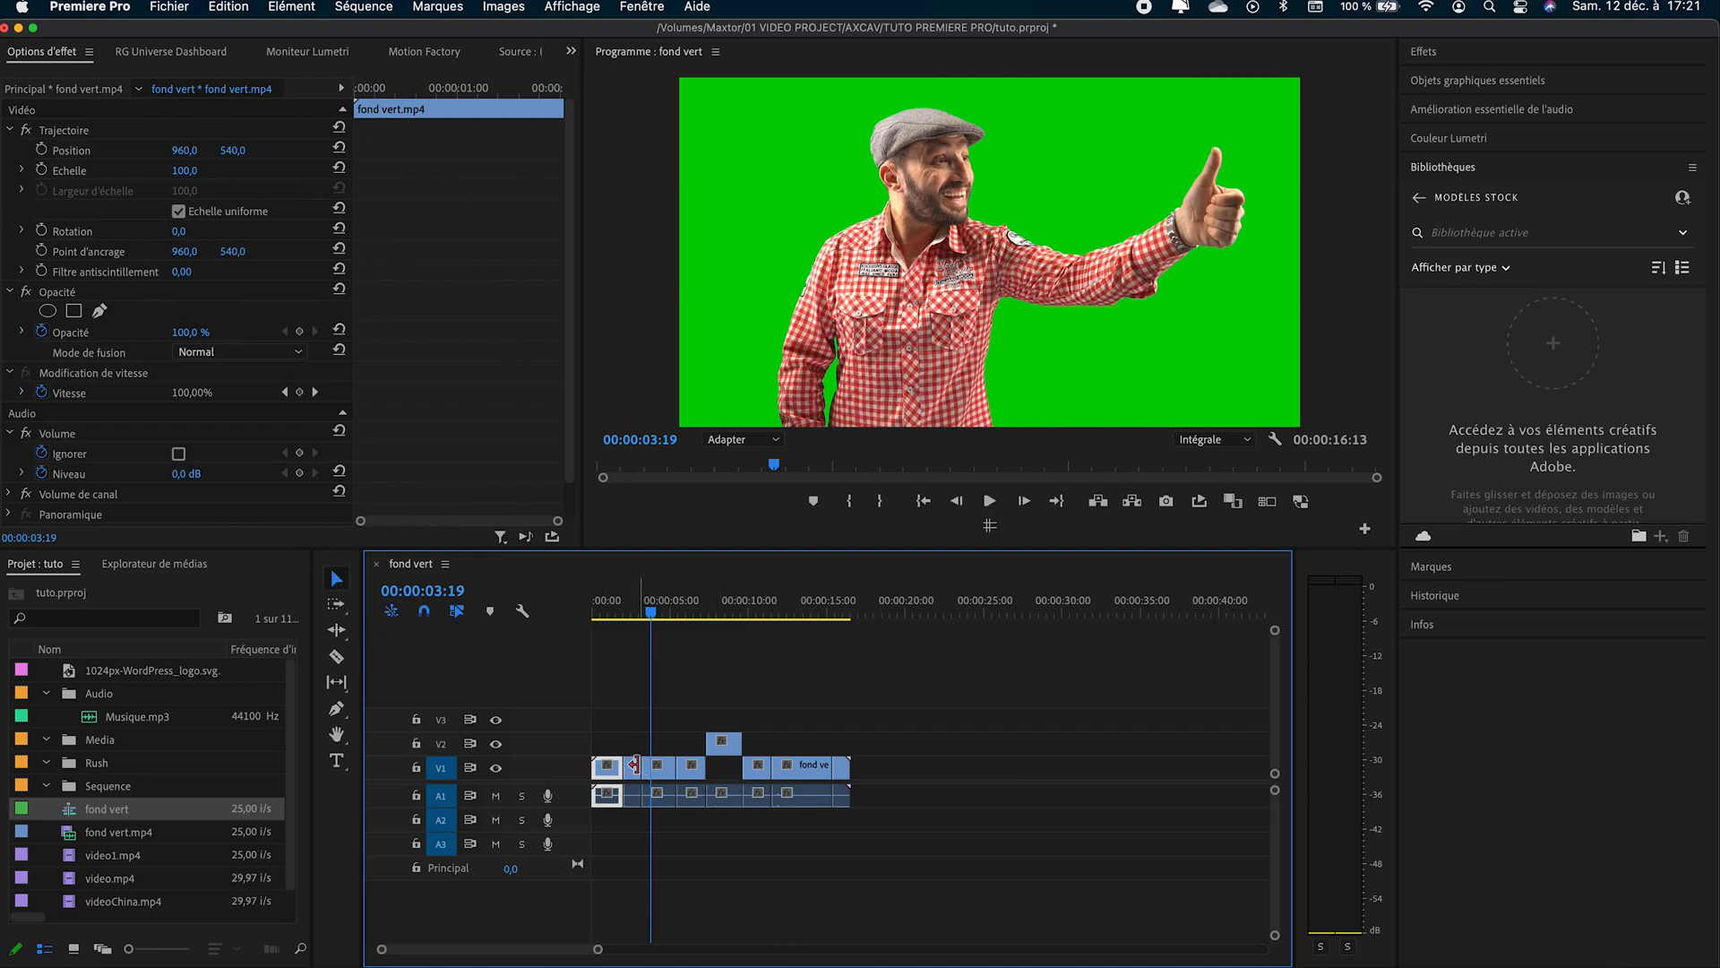
left_click(751, 867)
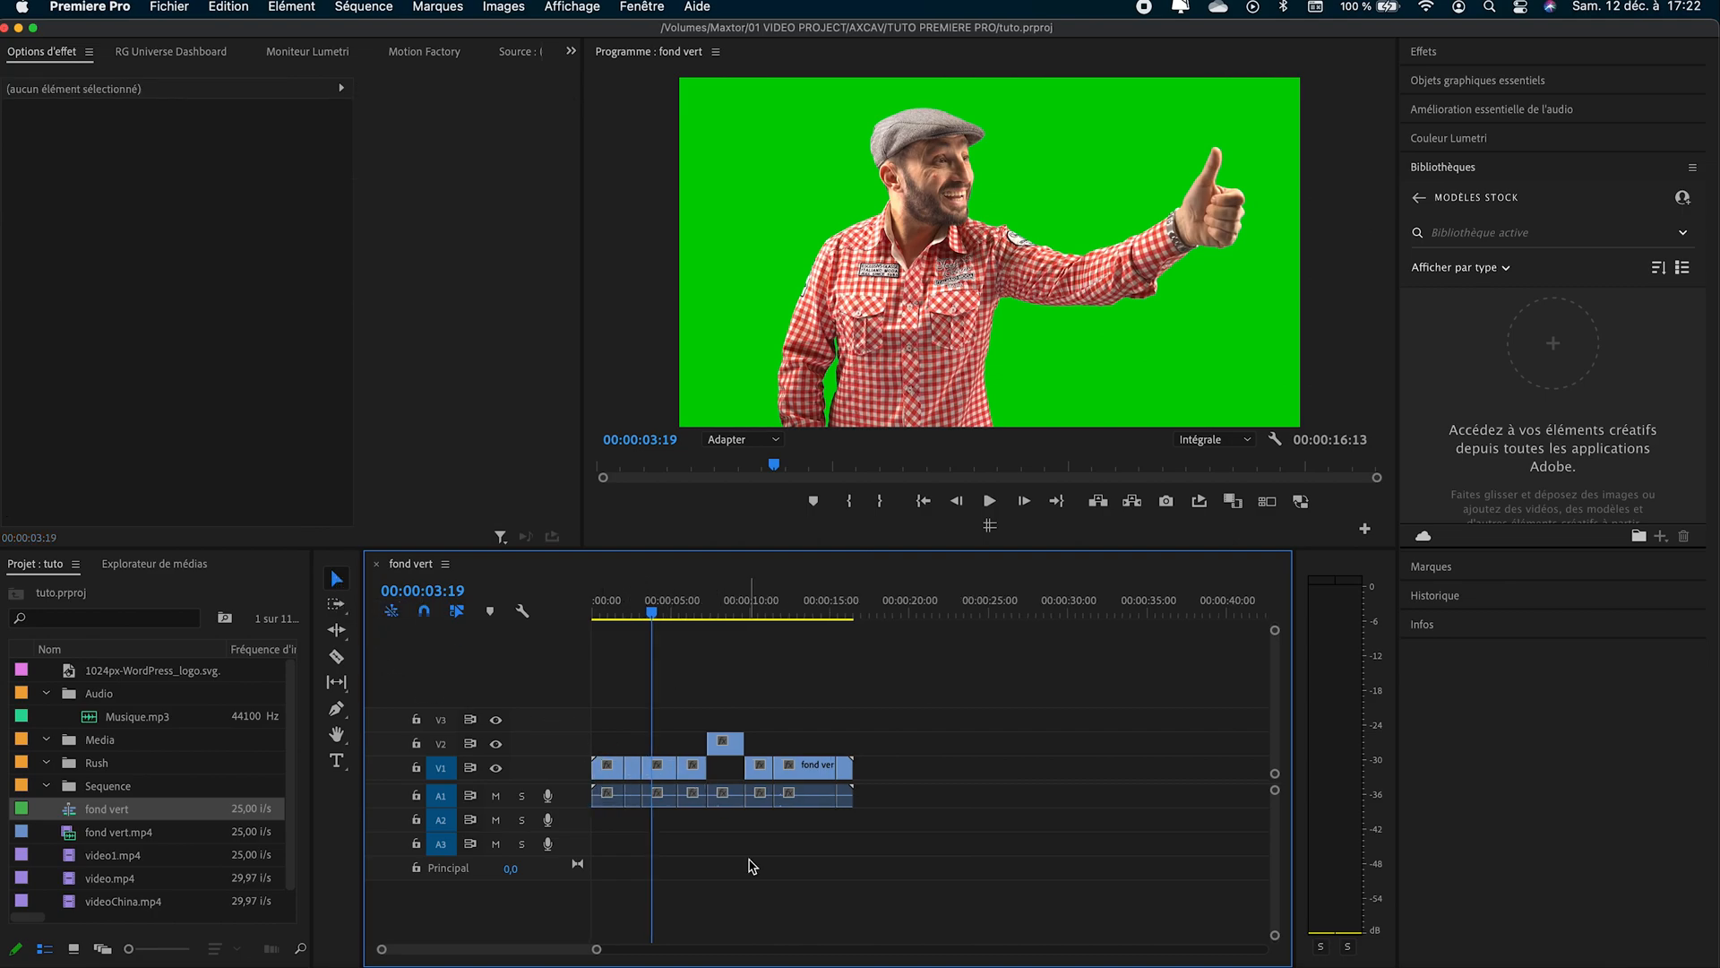
- Open the keyboard shortcuts editor and find the shortcut for Ajouter une coupe among the Séquence commands
left_click(90, 6)
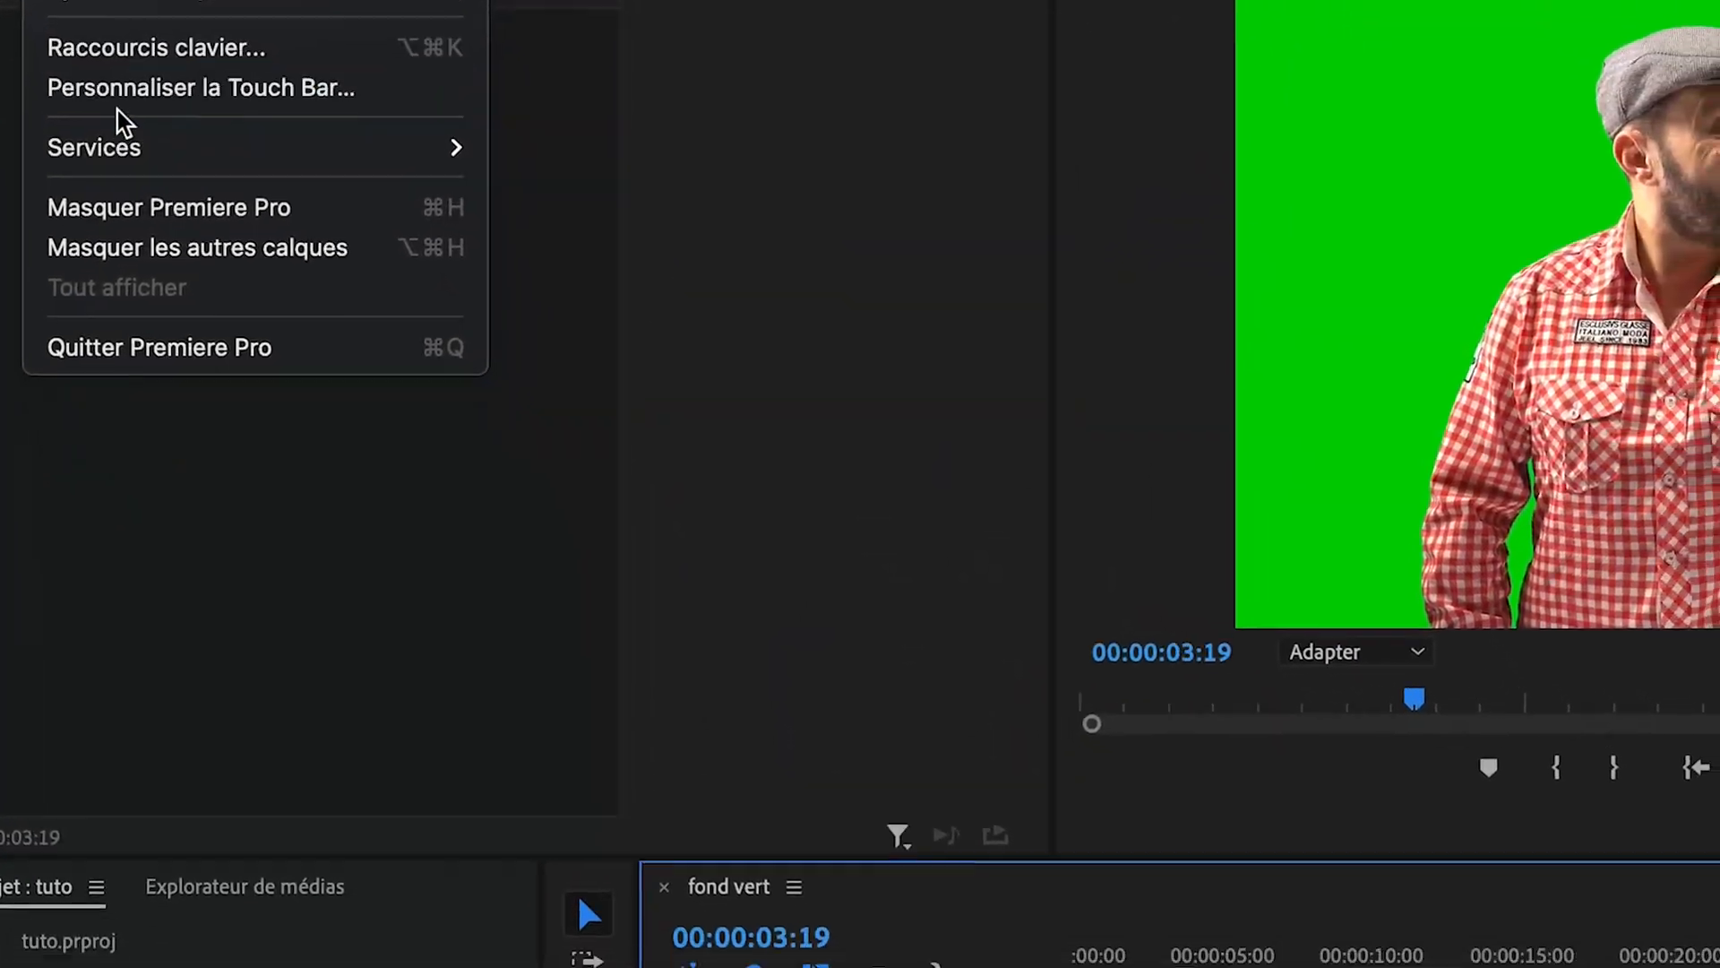
left_click(90, 2)
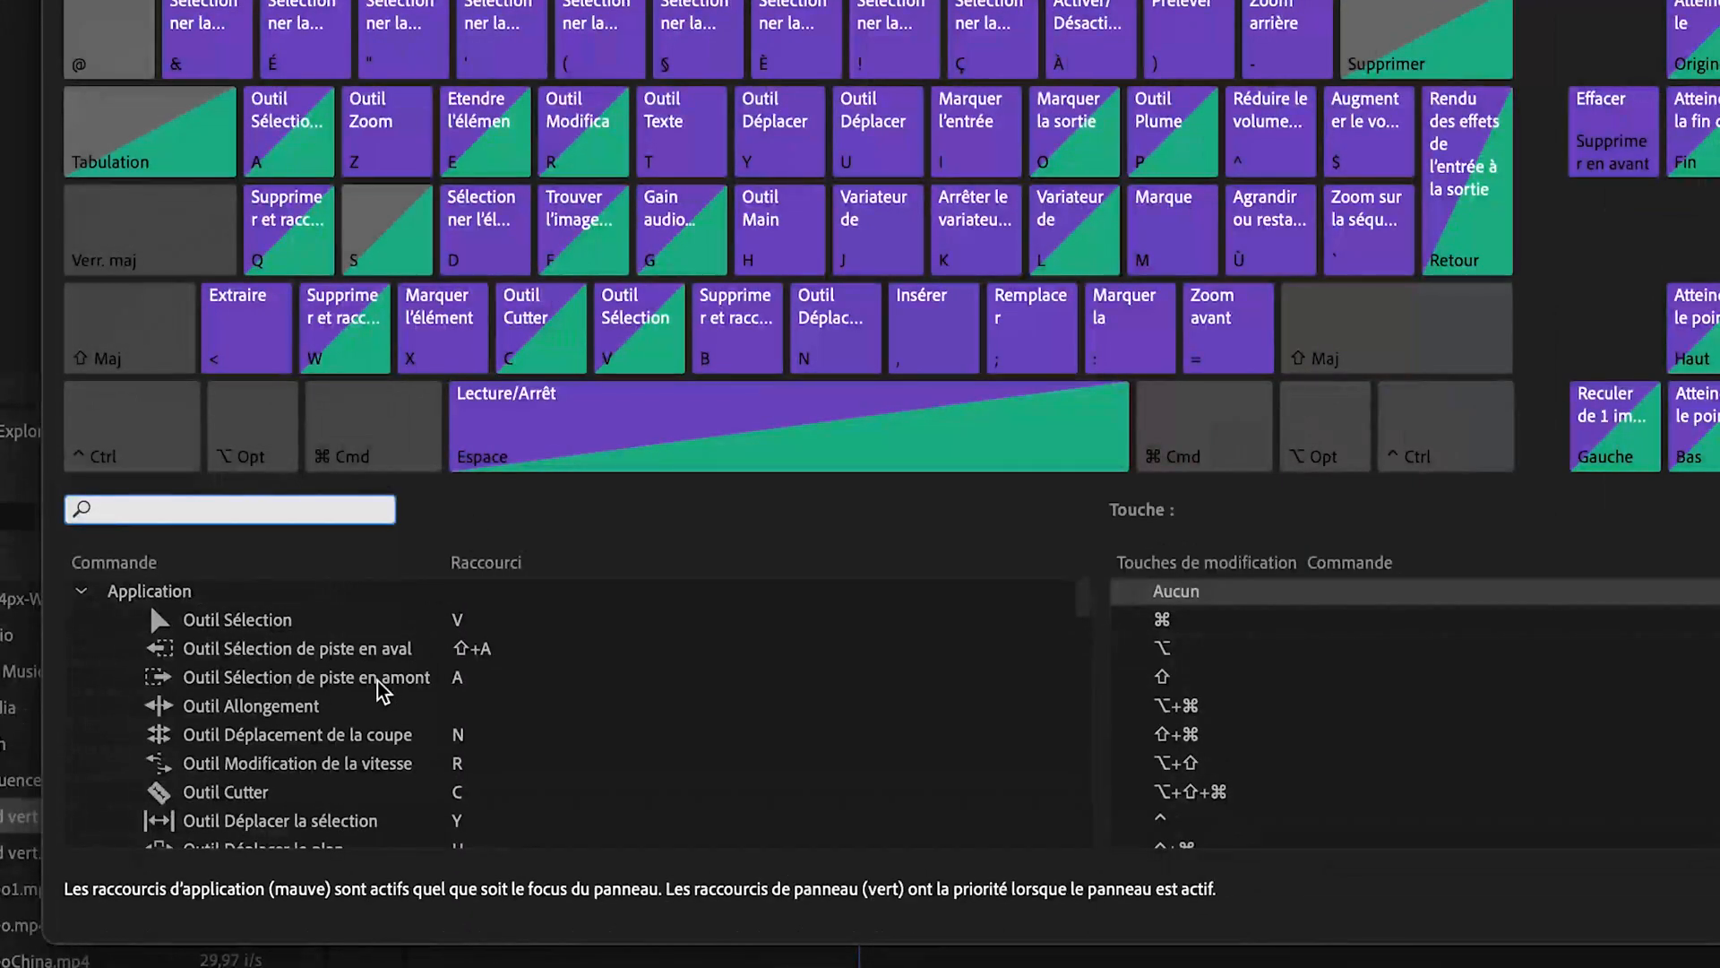
scroll(199, 608, "down", 5)
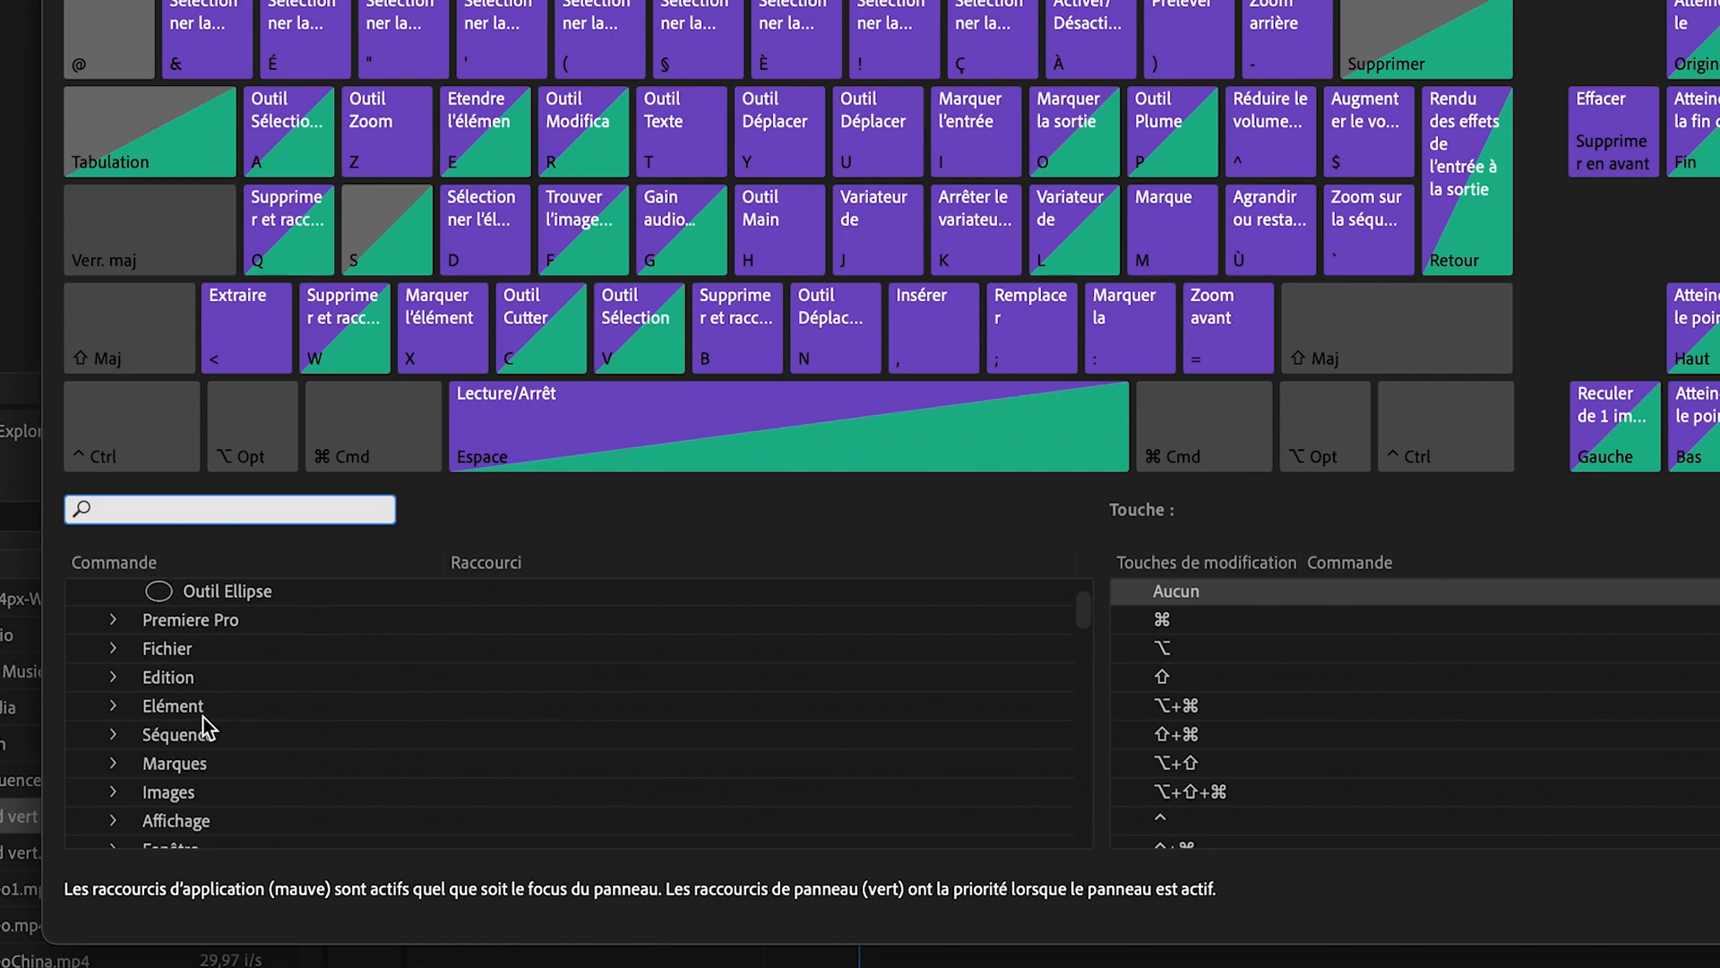
left_click(118, 735)
scroll(186, 742, "down", 5)
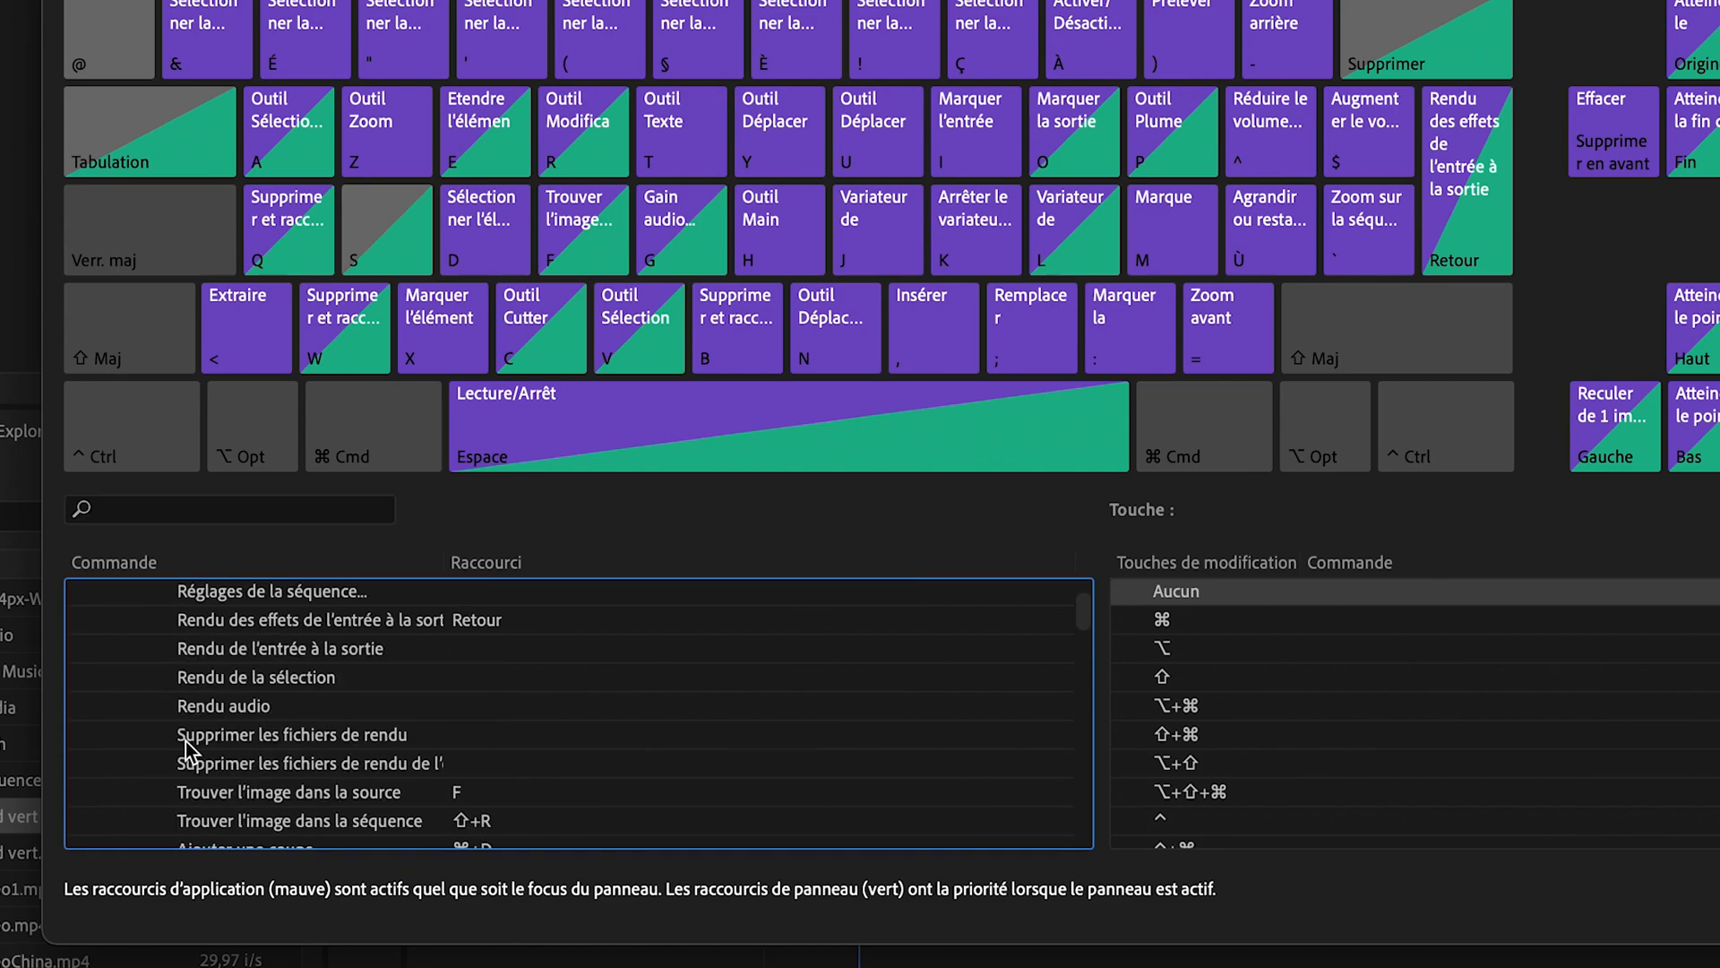
scroll(185, 740, "down", 3)
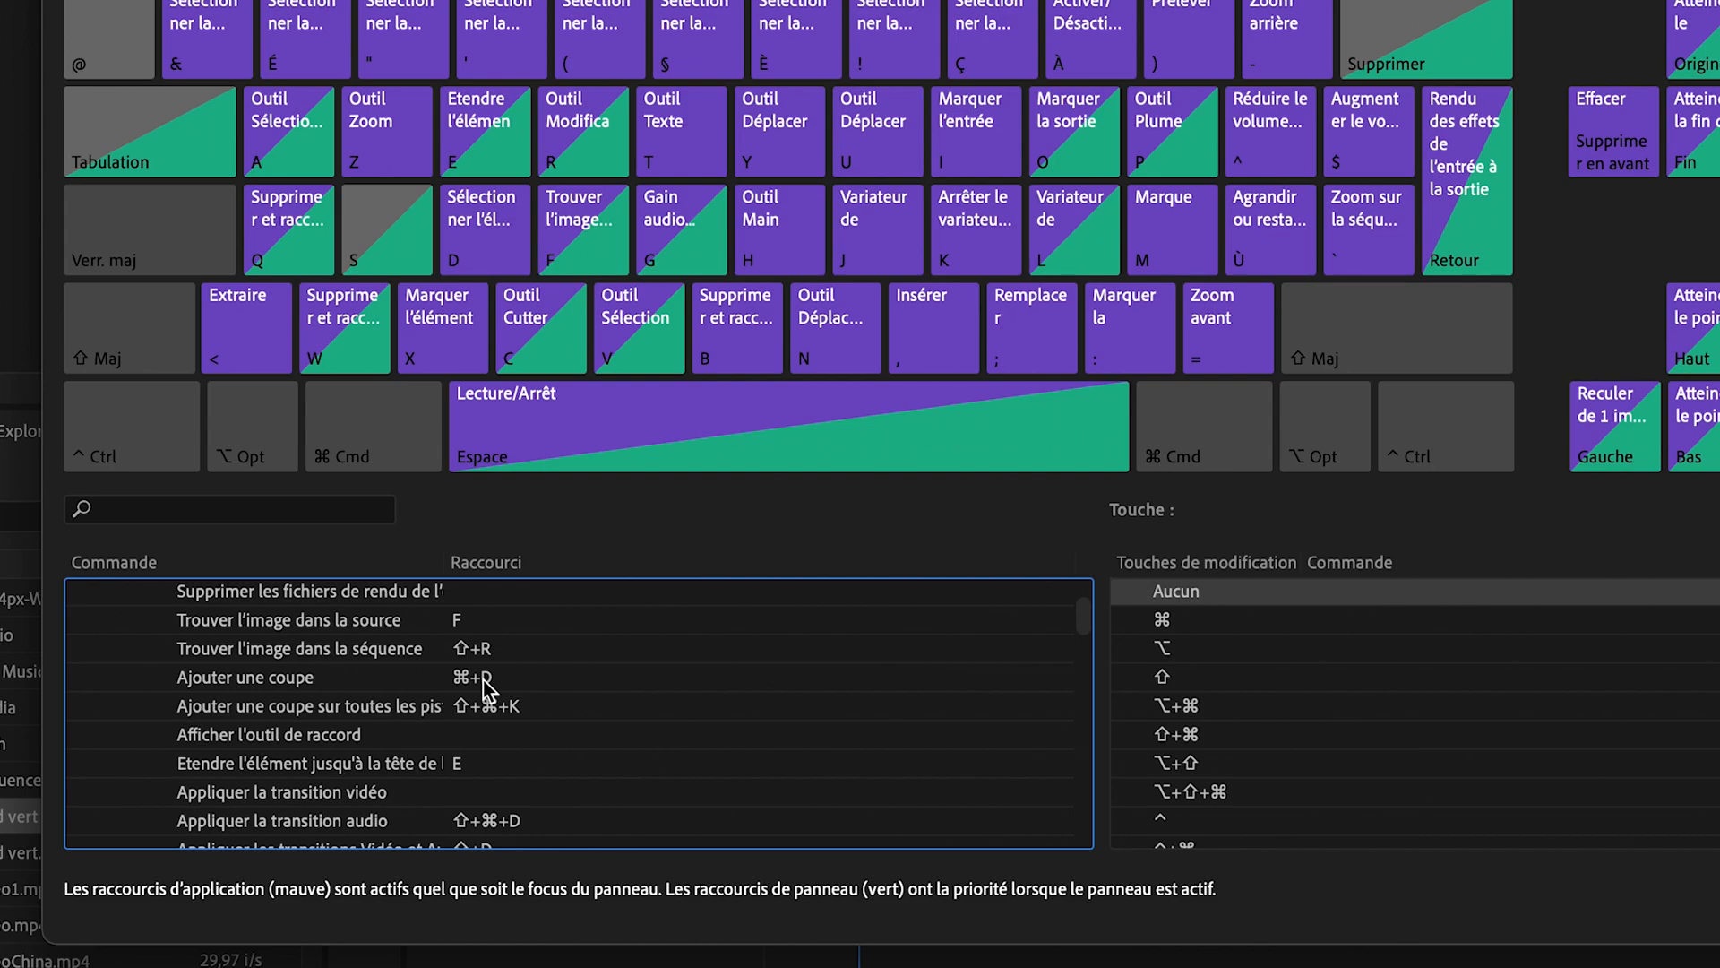
- Replace the shortcut for Ajouter une coupe sur toutes les pistes with Shift+Cmd+D and save the keyboard shortcuts
left_click(488, 706)
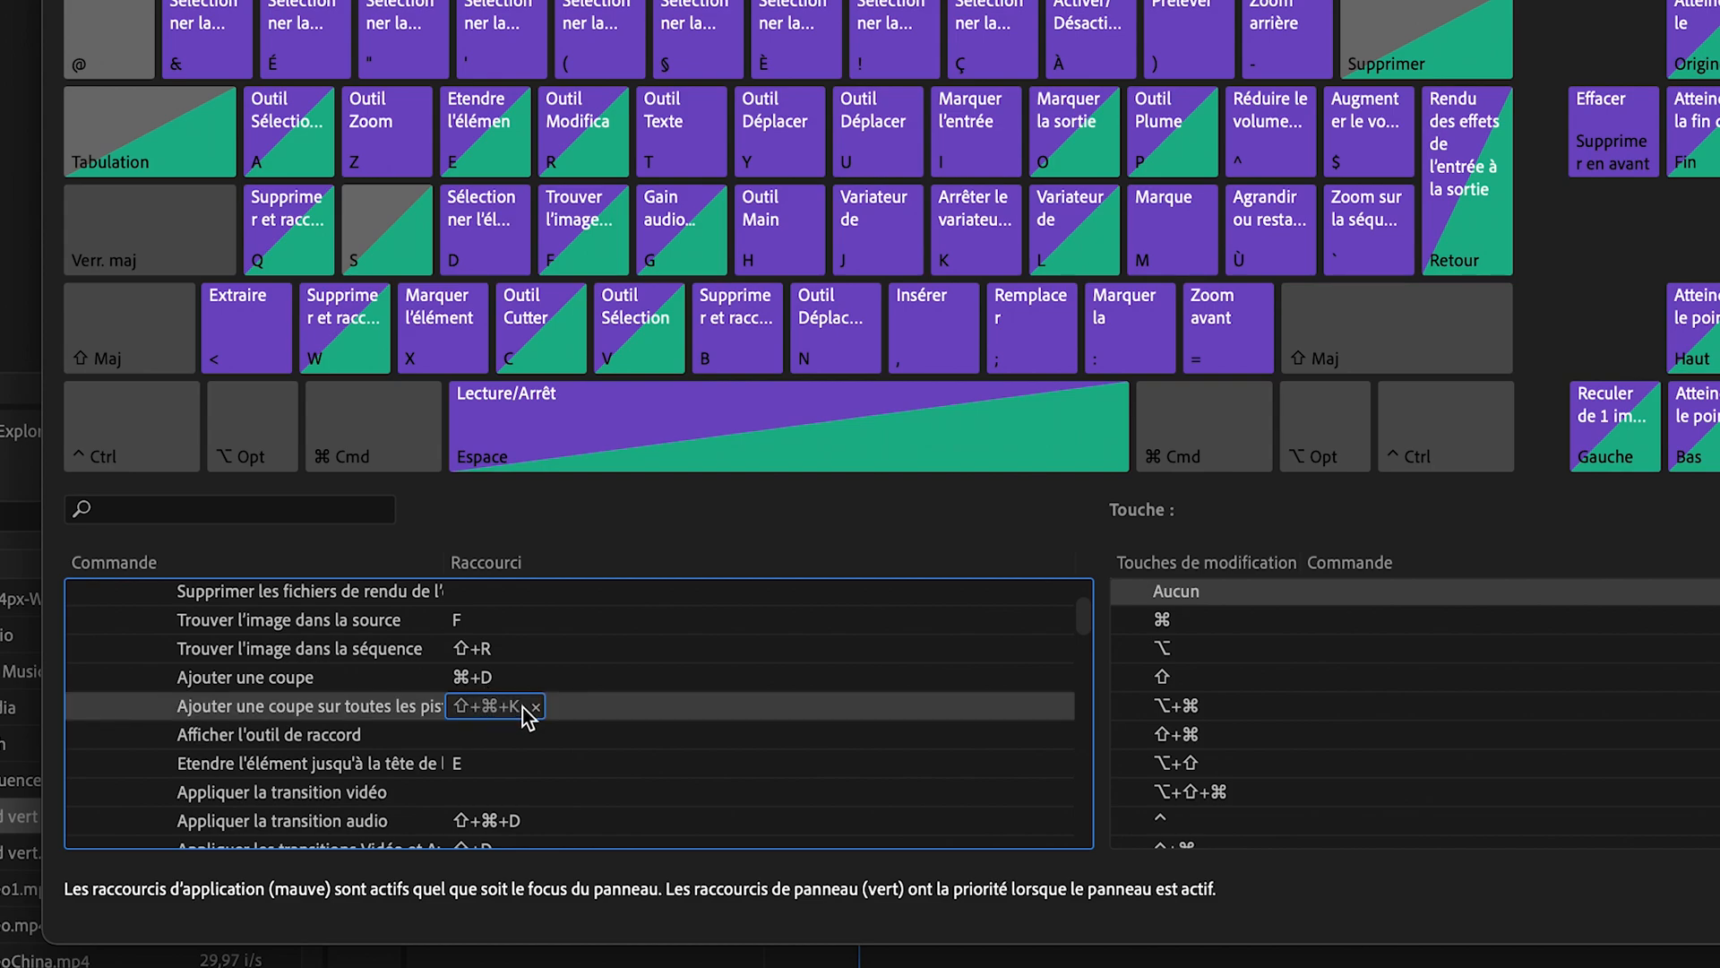
left_click(534, 707)
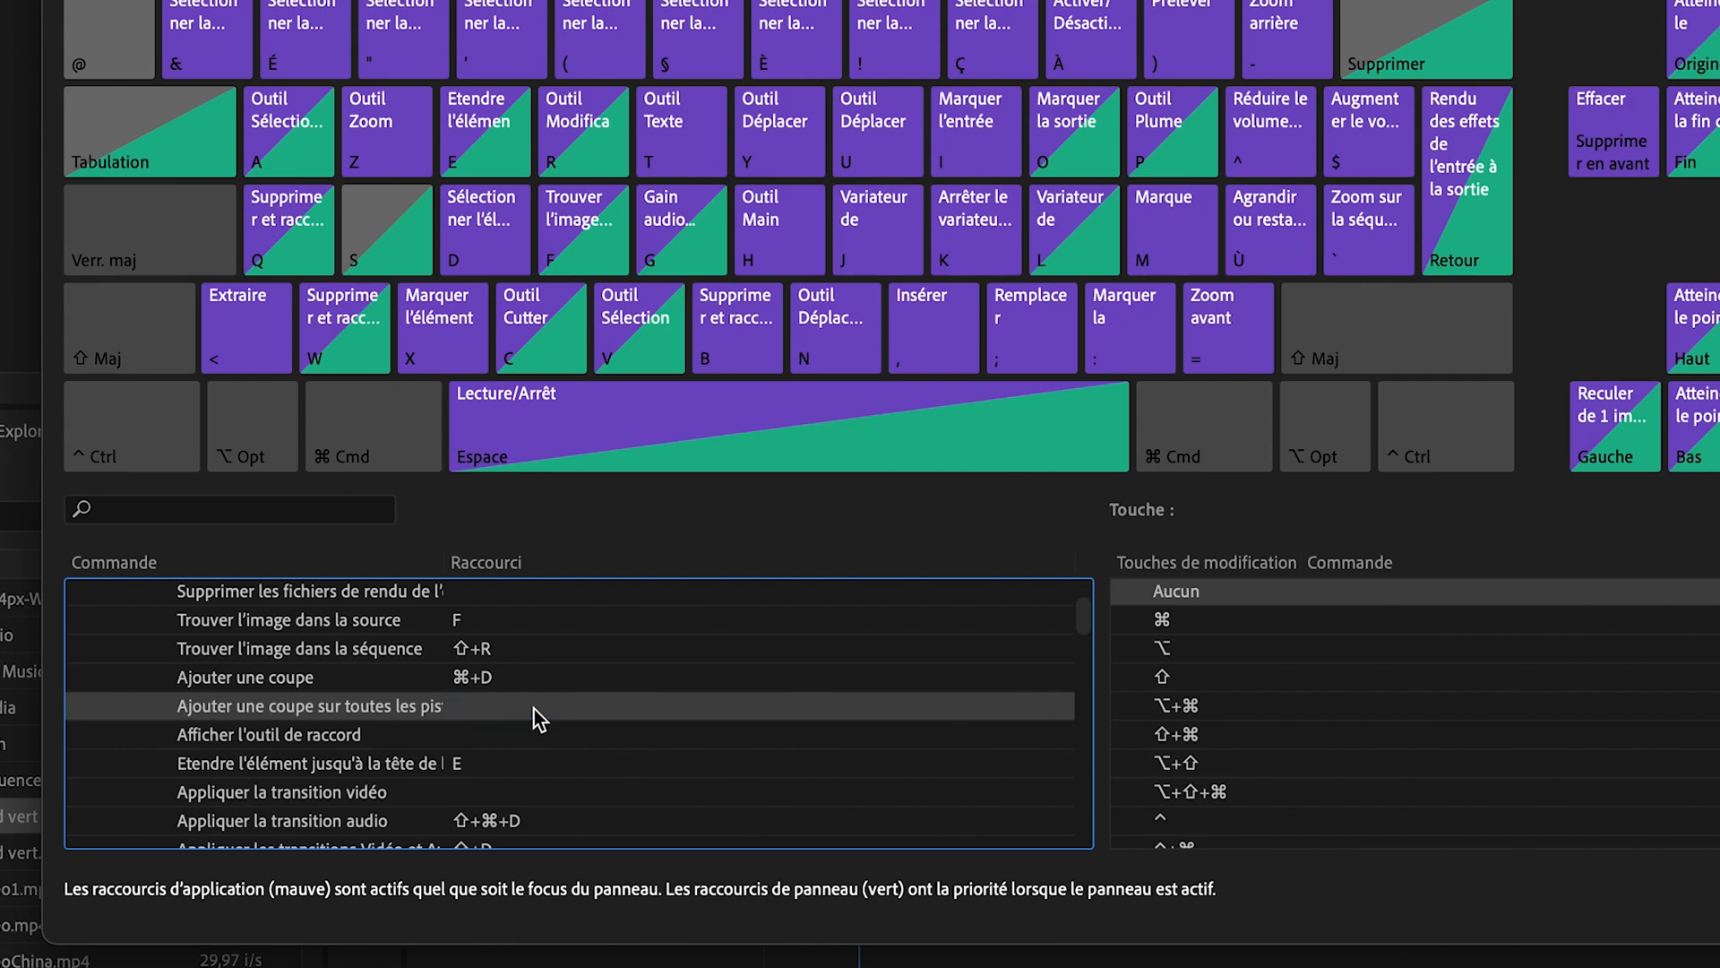
key("shift")
key("shift+super")
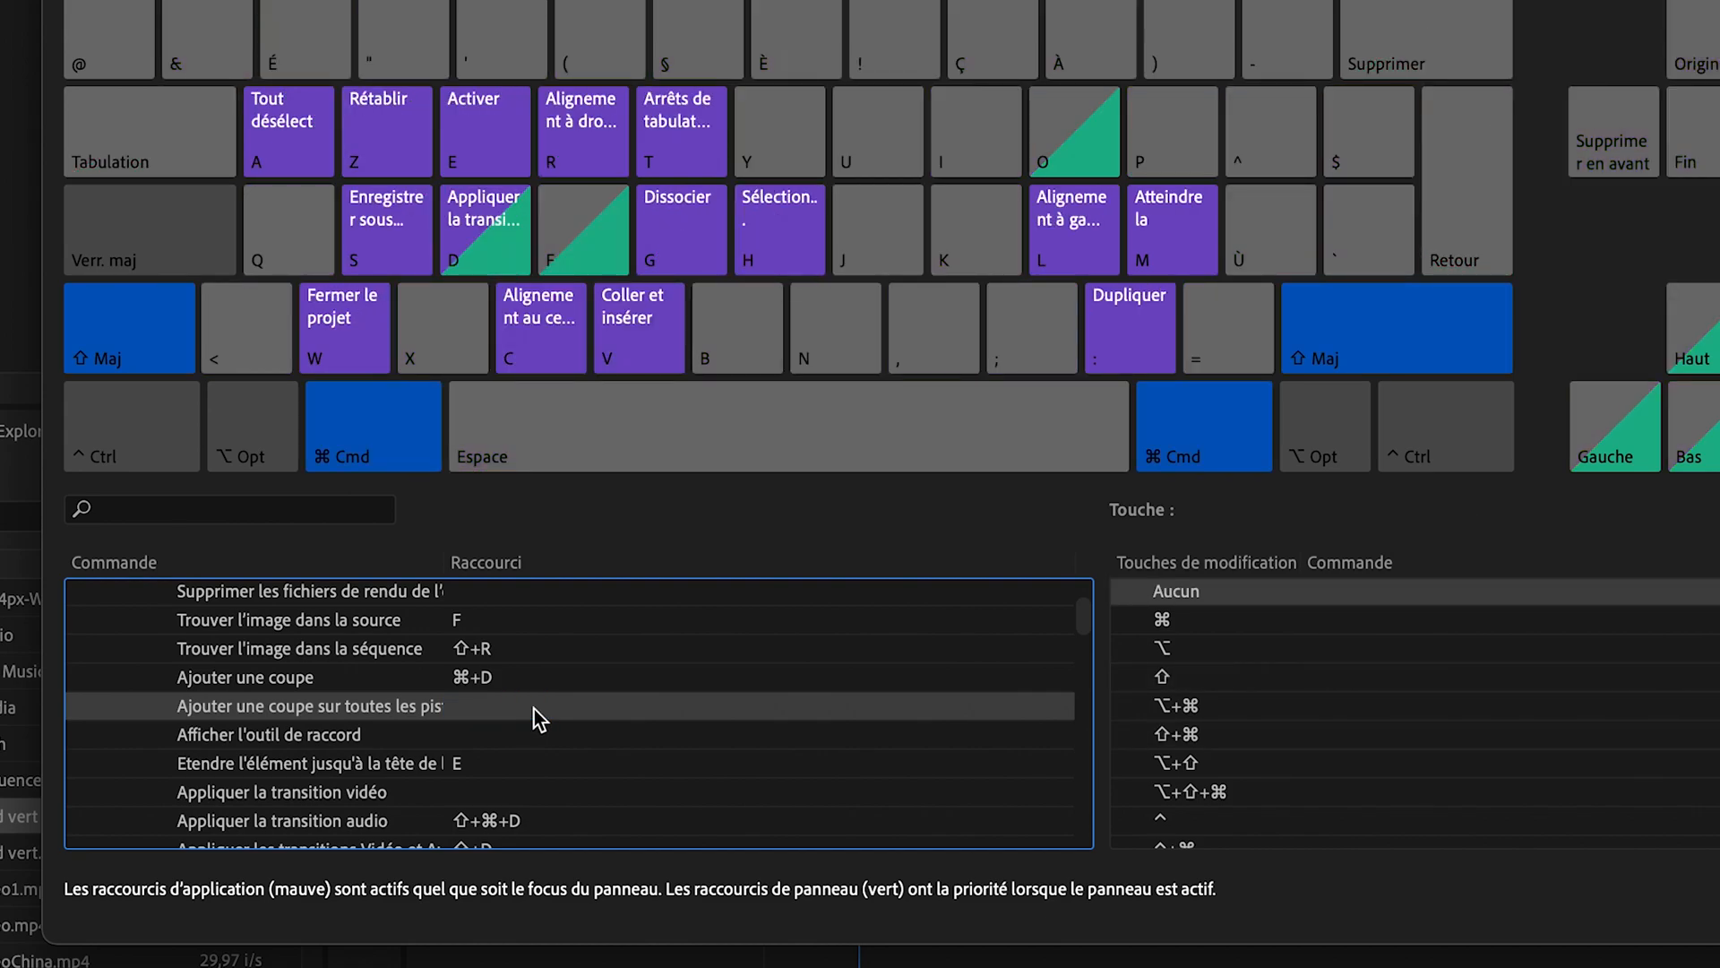
left_click(534, 708)
key("shift+super+d")
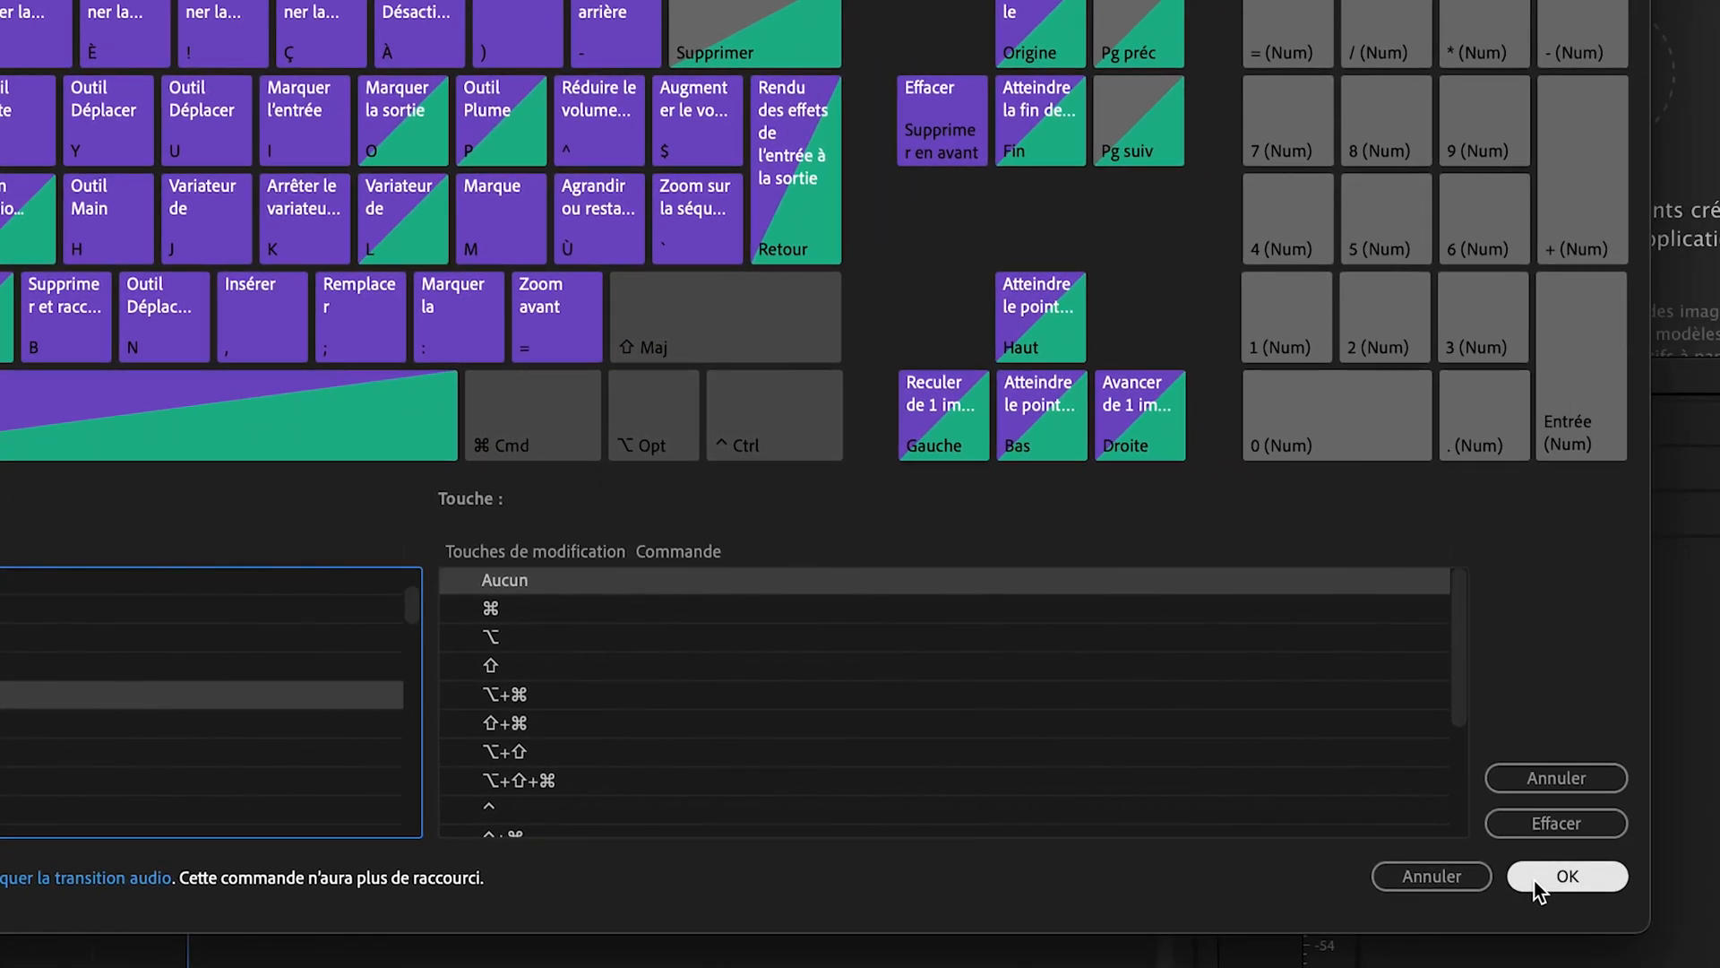
left_click(1536, 887)
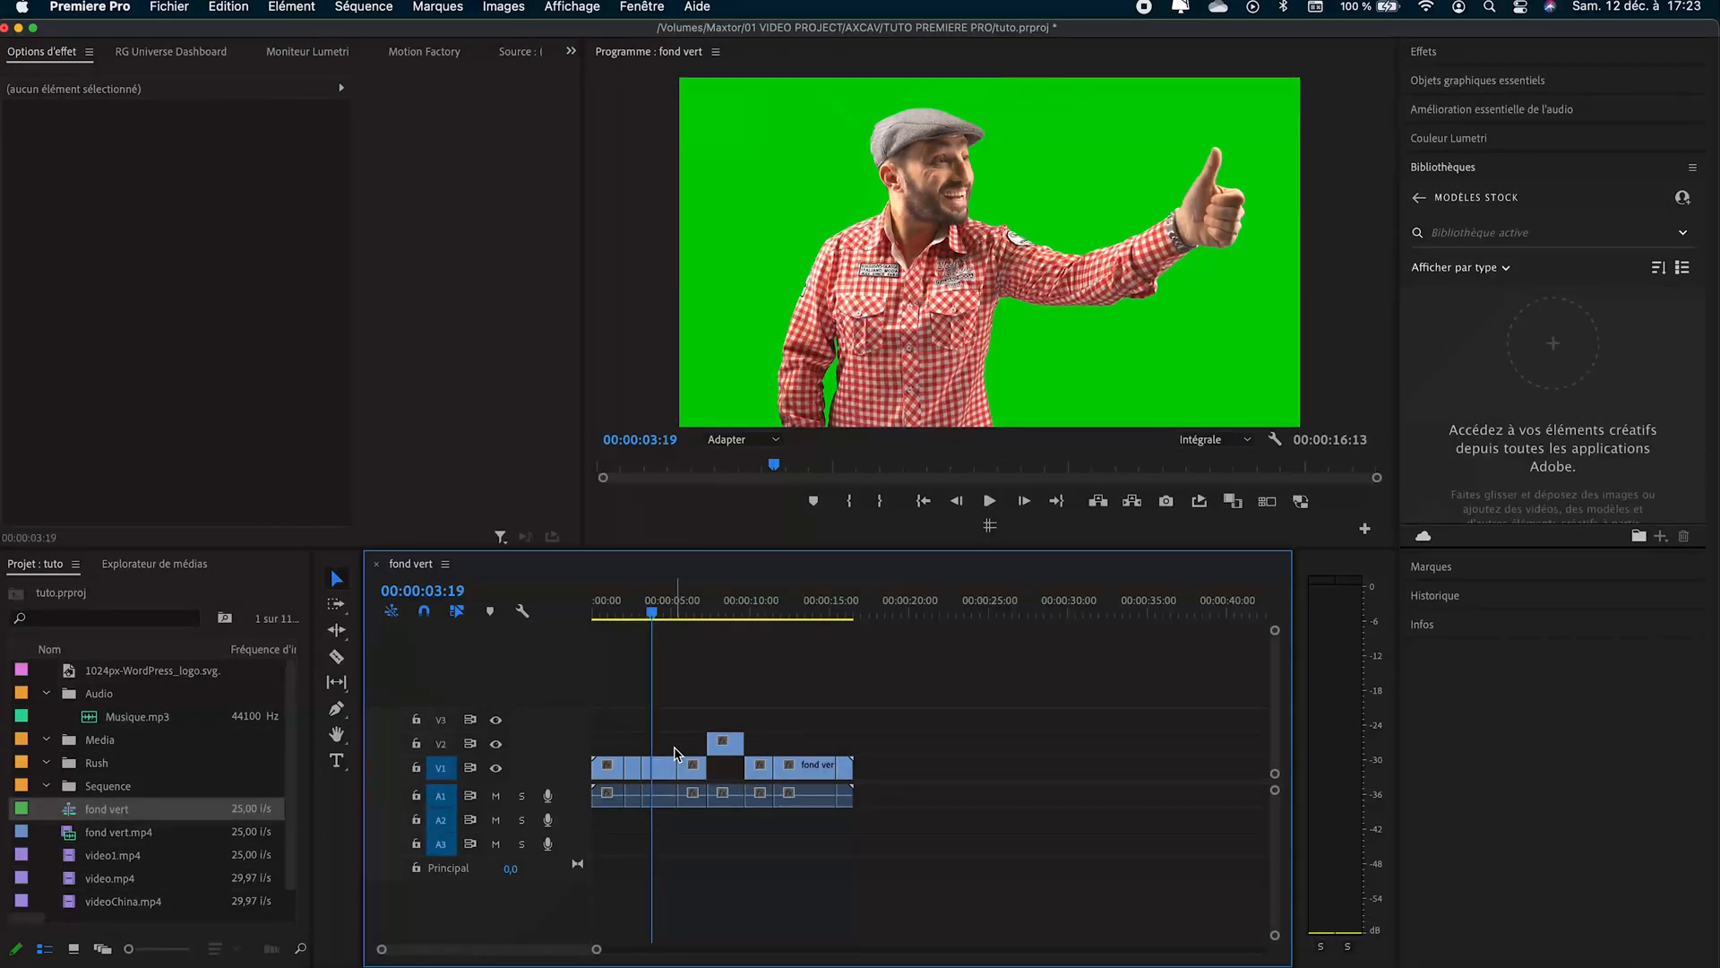
- Unlink the audio from the video of the fond vert segment between about 11.5 and 15 seconds, then select each part separately
left_click(661, 614)
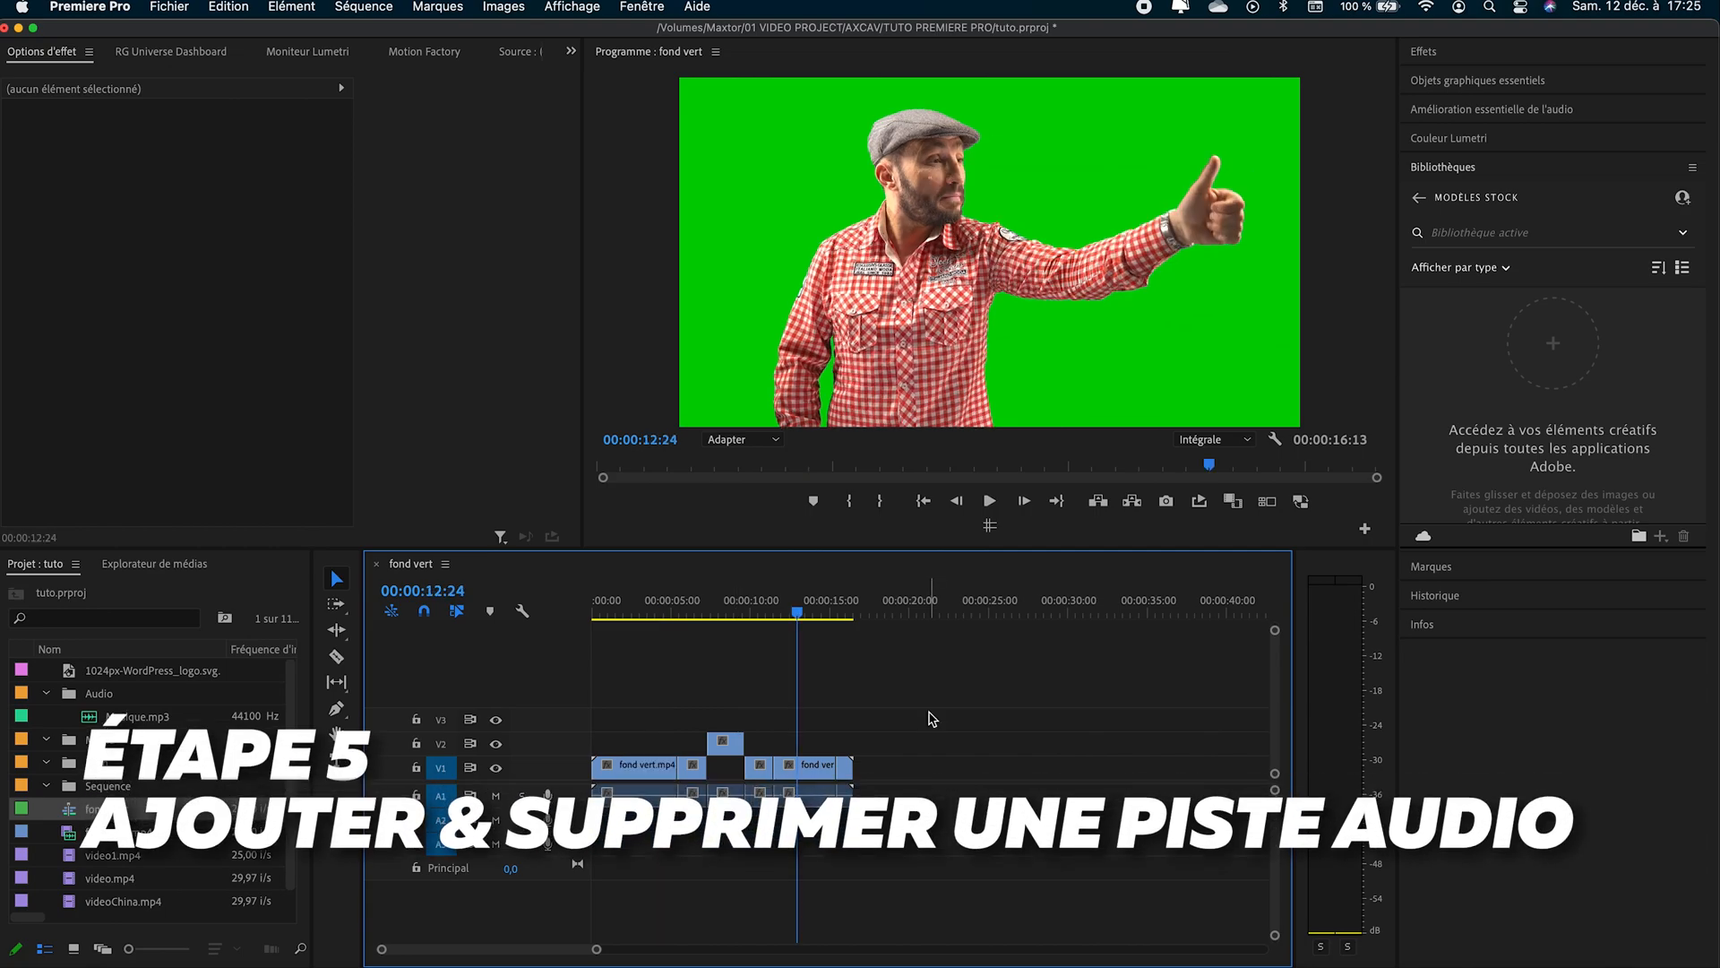
left_click(811, 769)
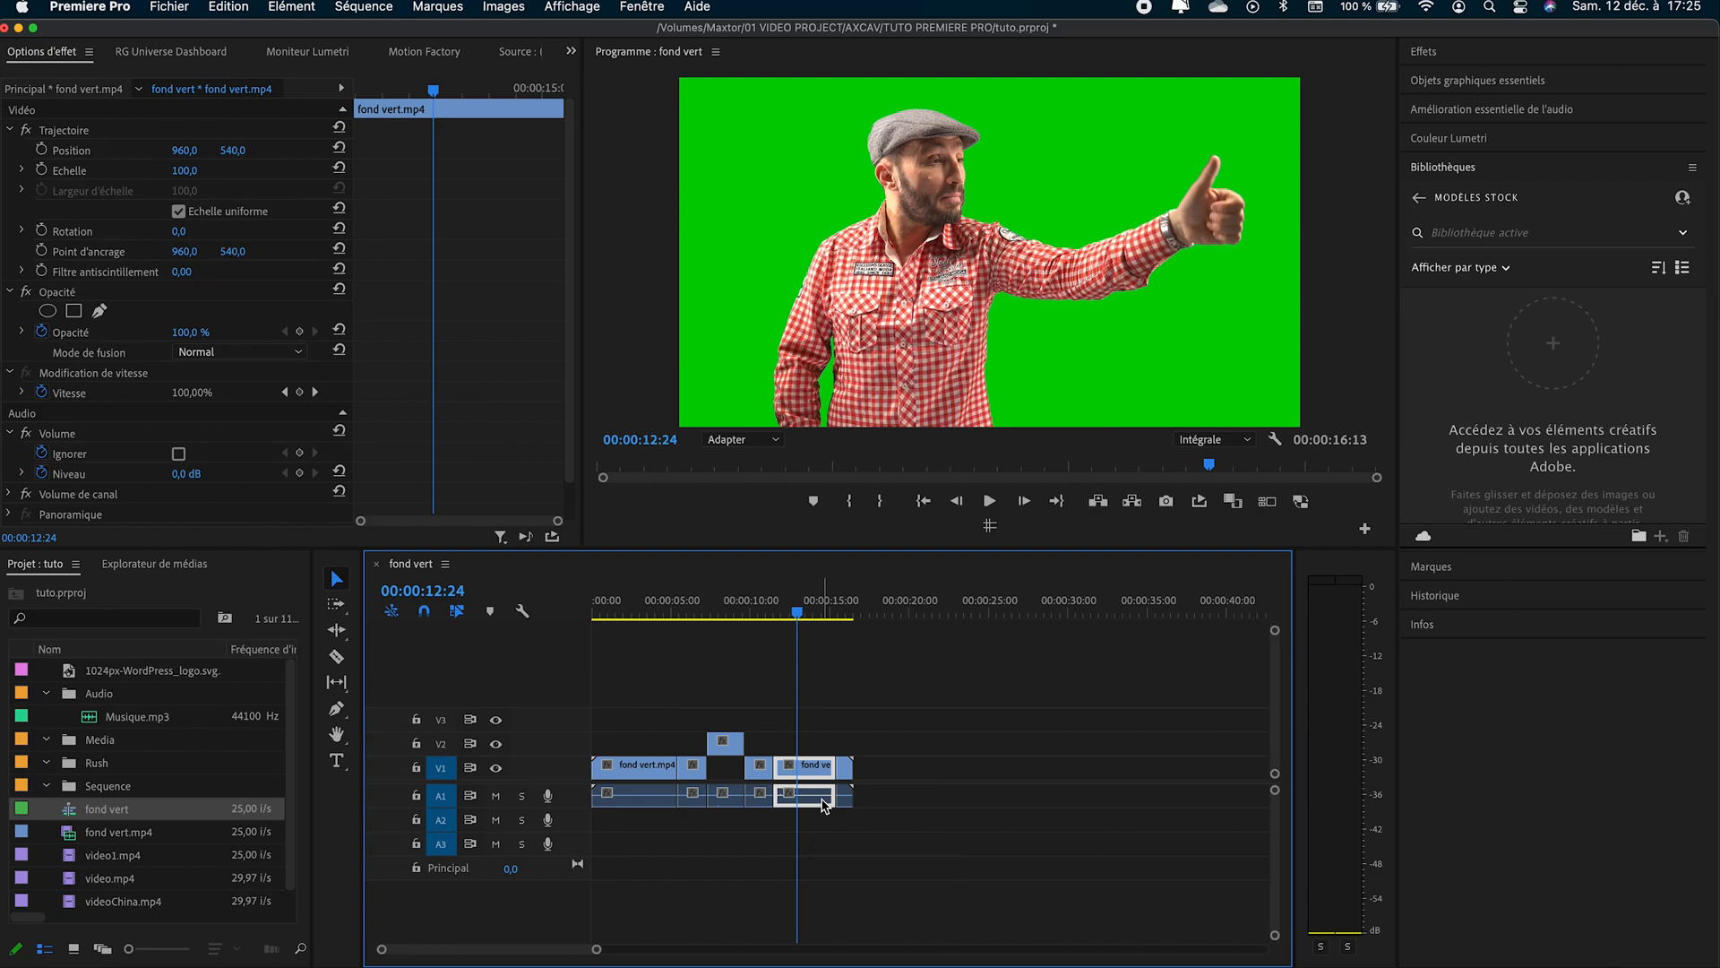
right_click(824, 803)
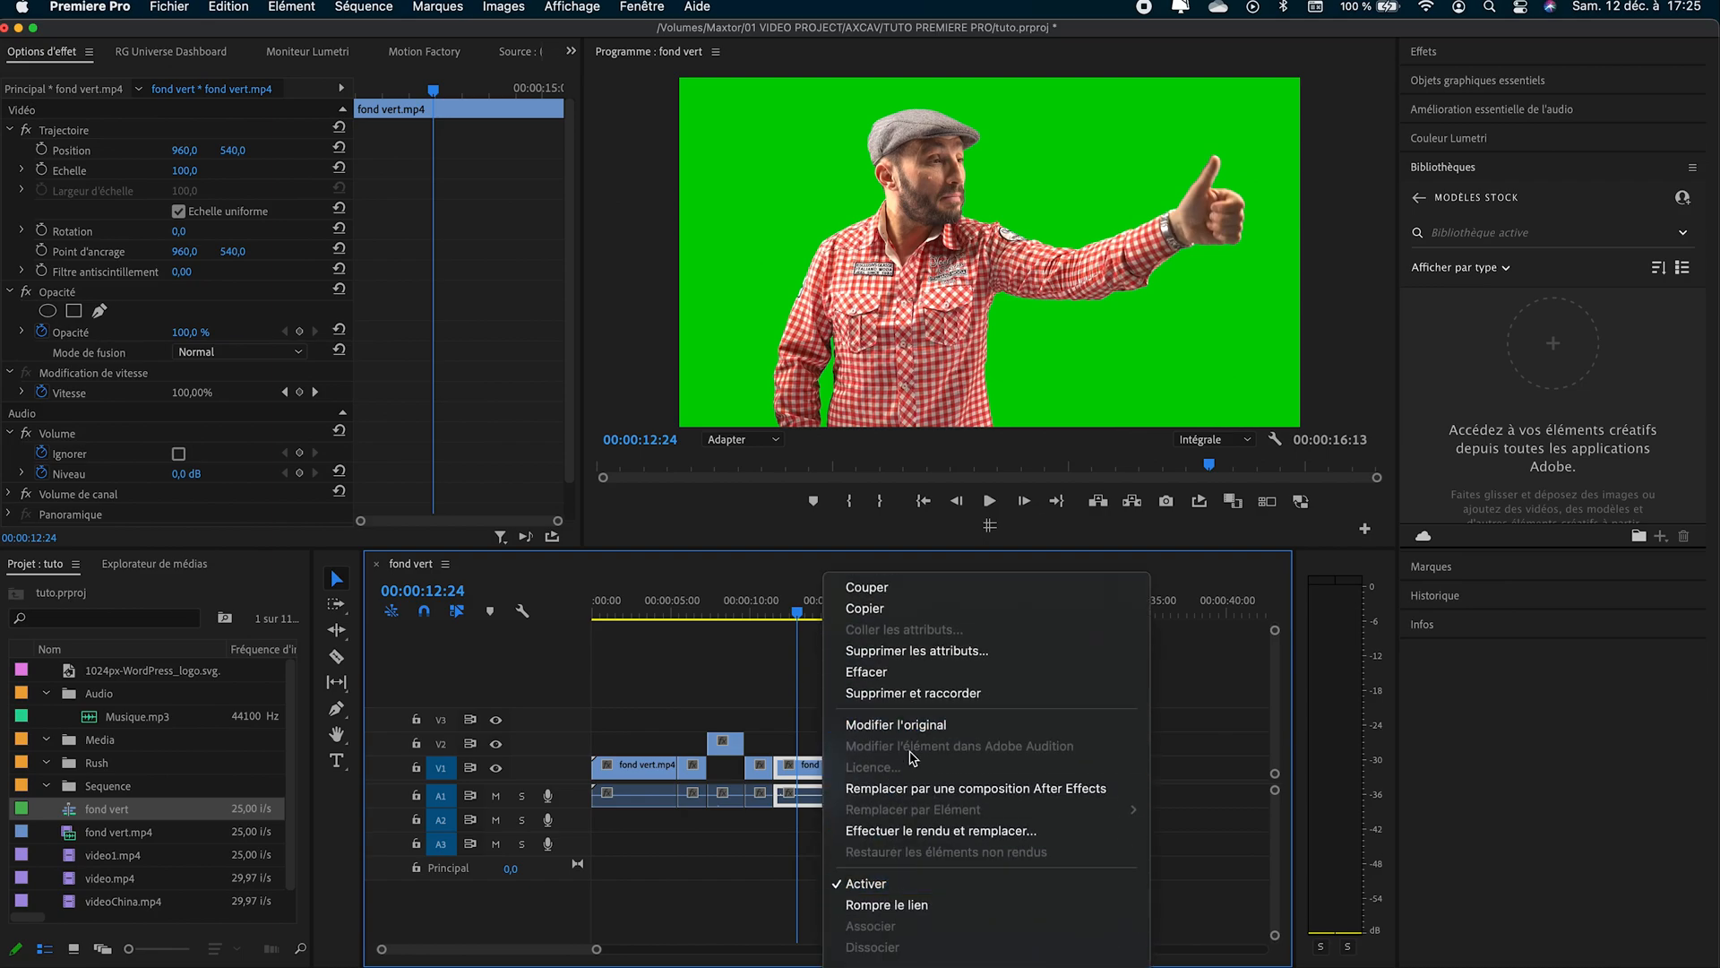
left_click(892, 902)
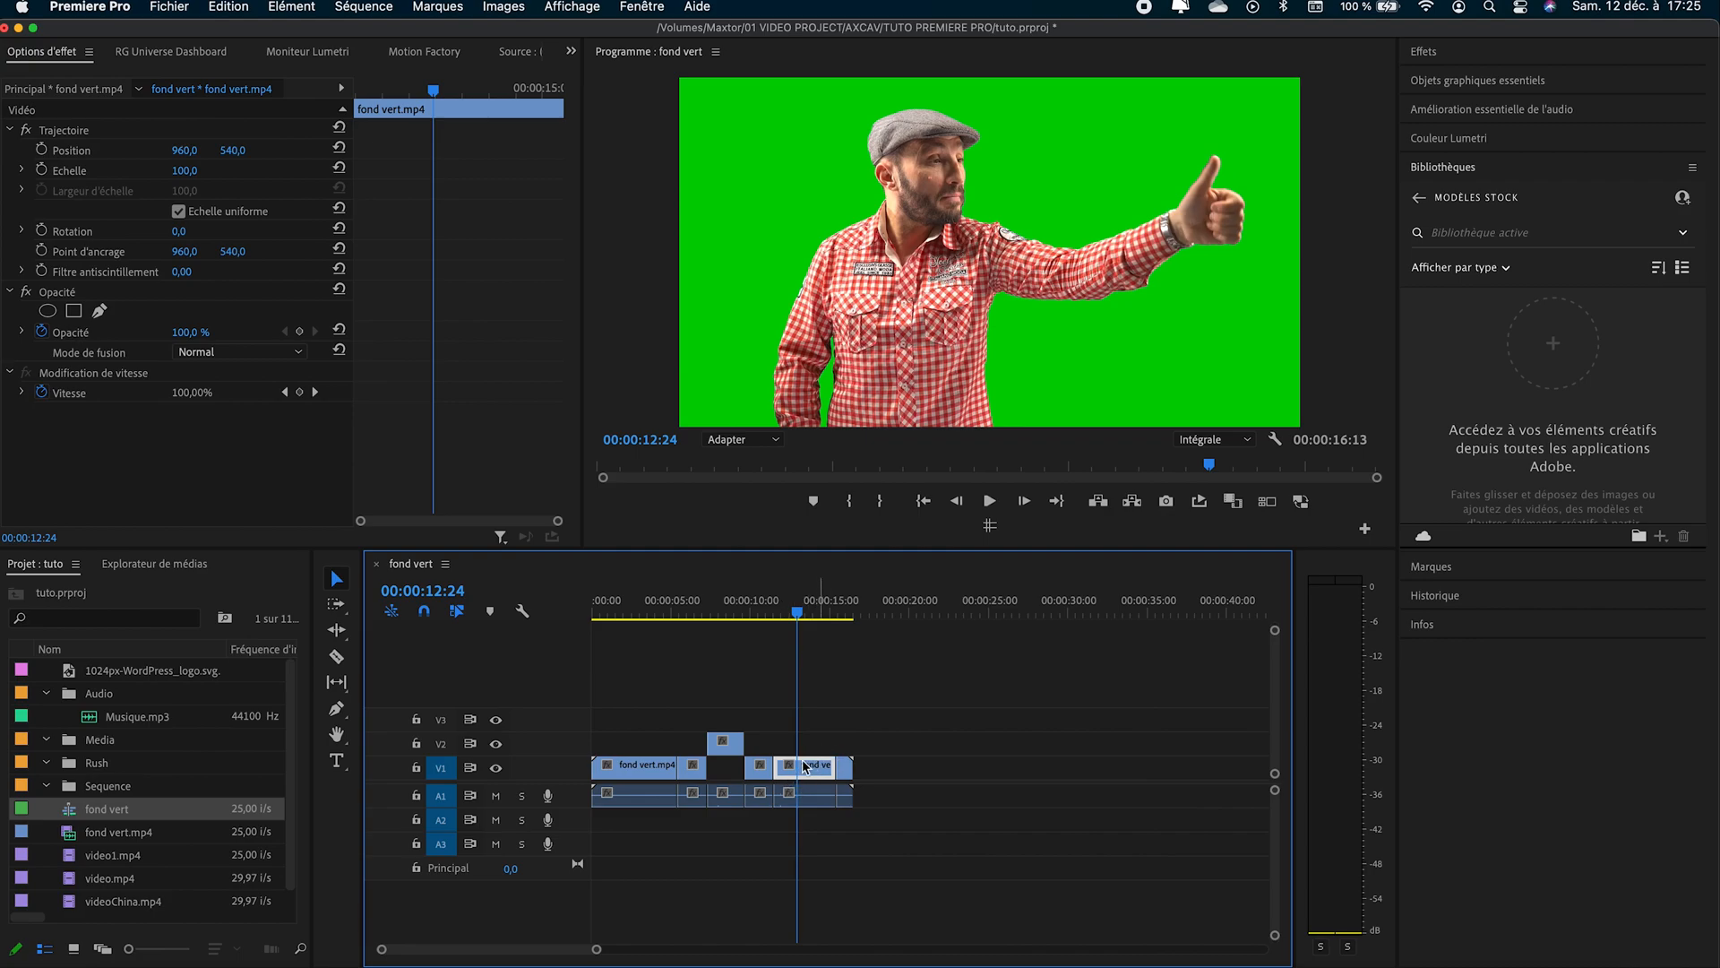
left_click(806, 794)
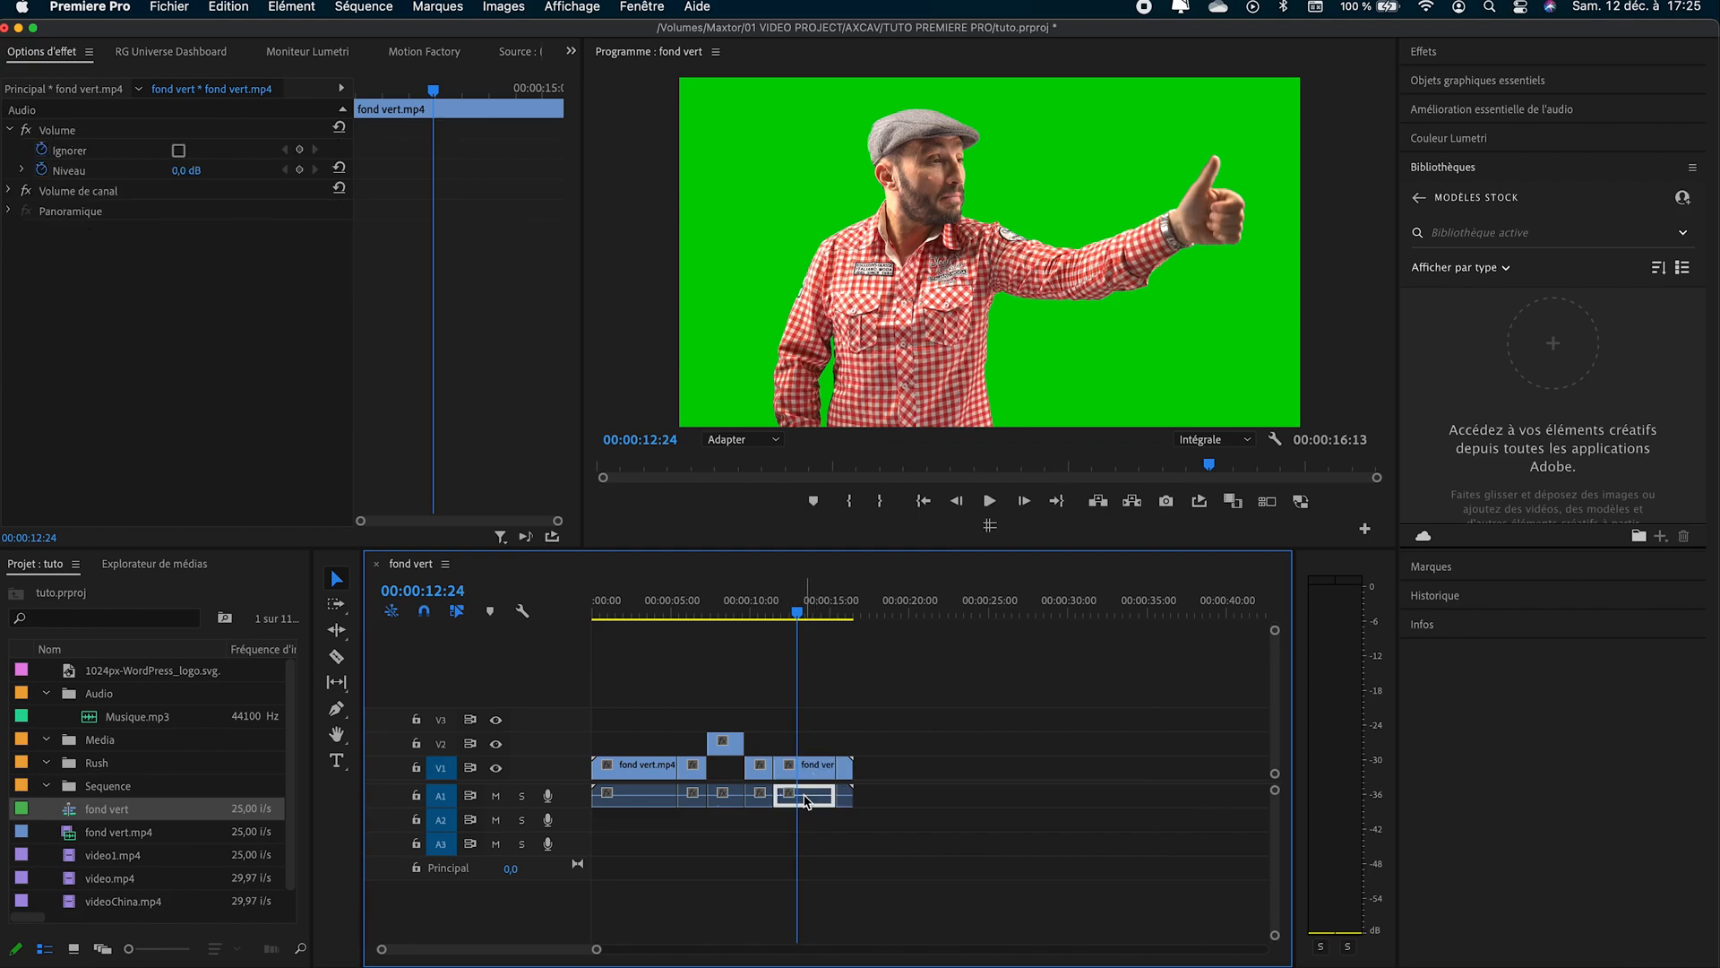
left_click(812, 771)
left_click(813, 792)
left_click_drag(811, 789, 817, 789)
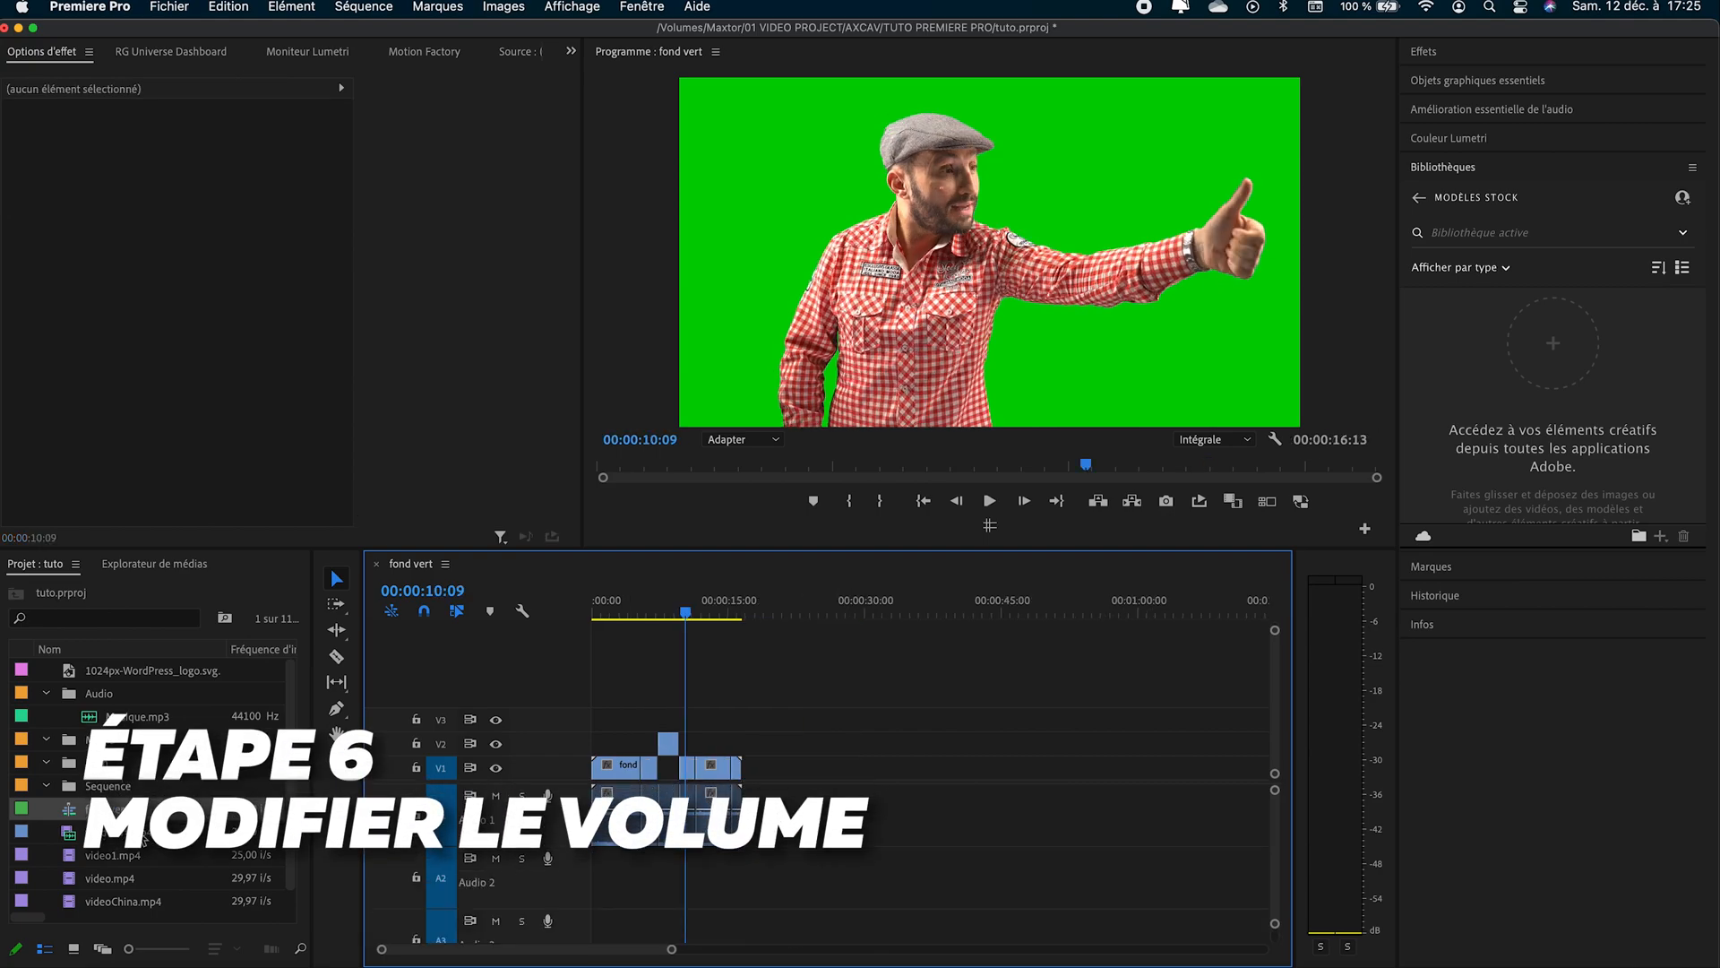
- Place Musique.mp3 on track A1 after the video clips, starting at about 27 seconds, and play part of it
left_click(134, 717)
left_click_drag(112, 716, 835, 817)
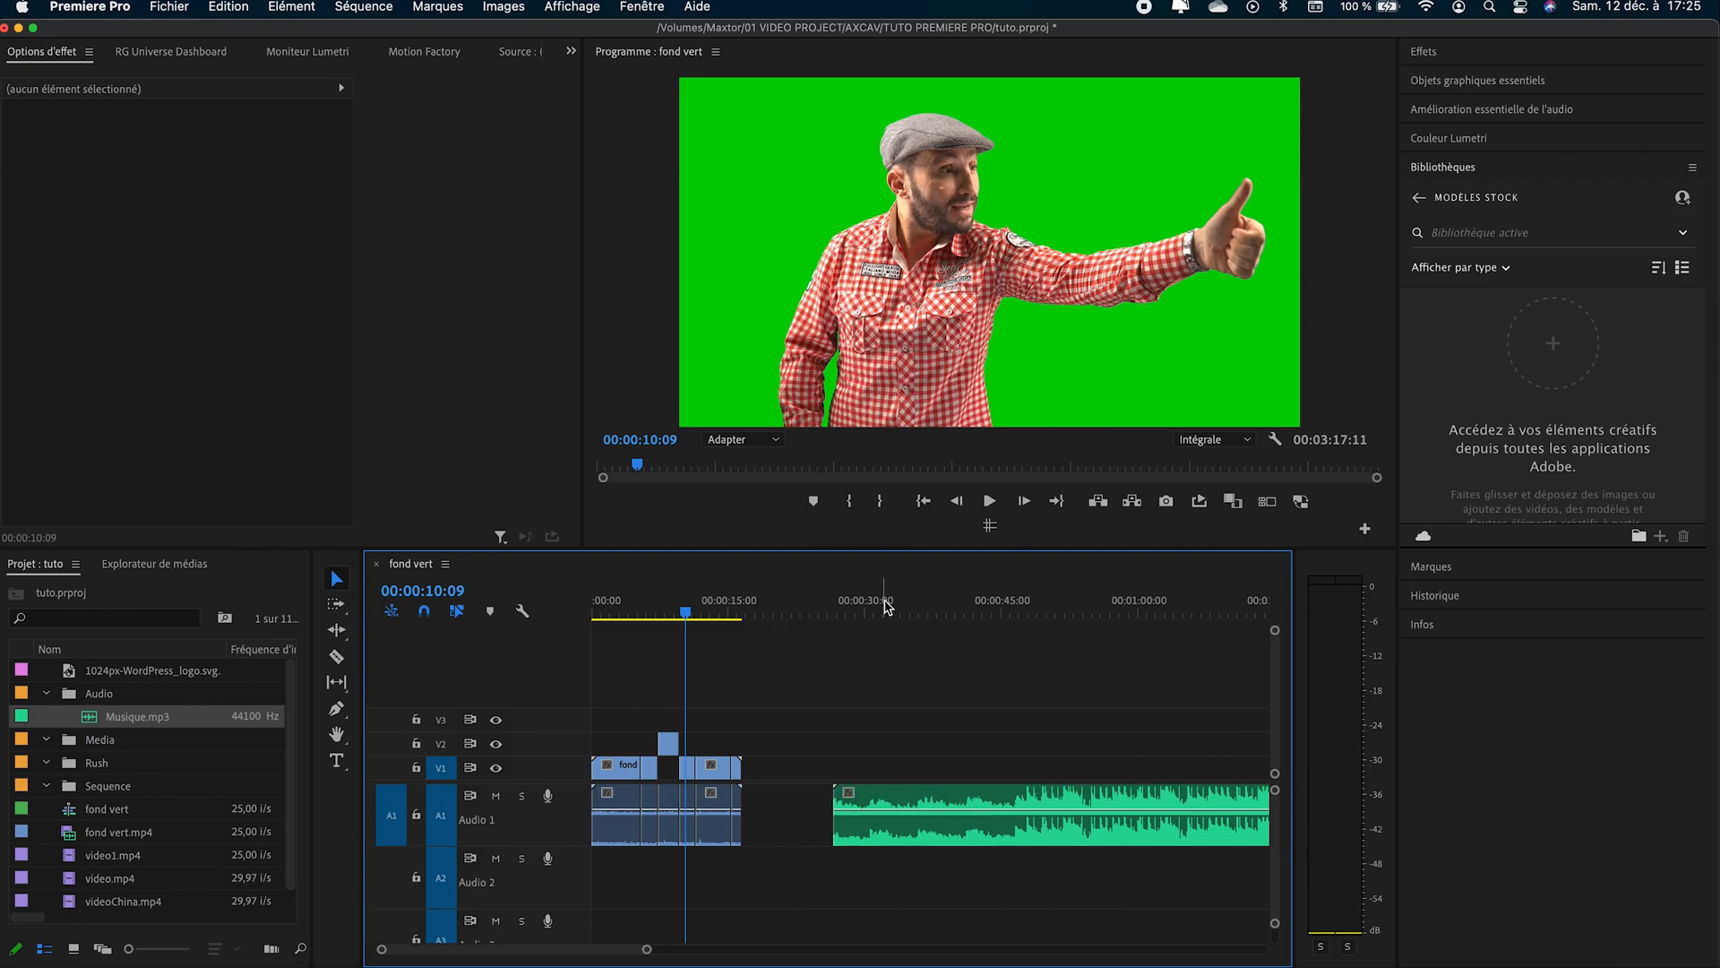
left_click_drag(877, 603, 963, 610)
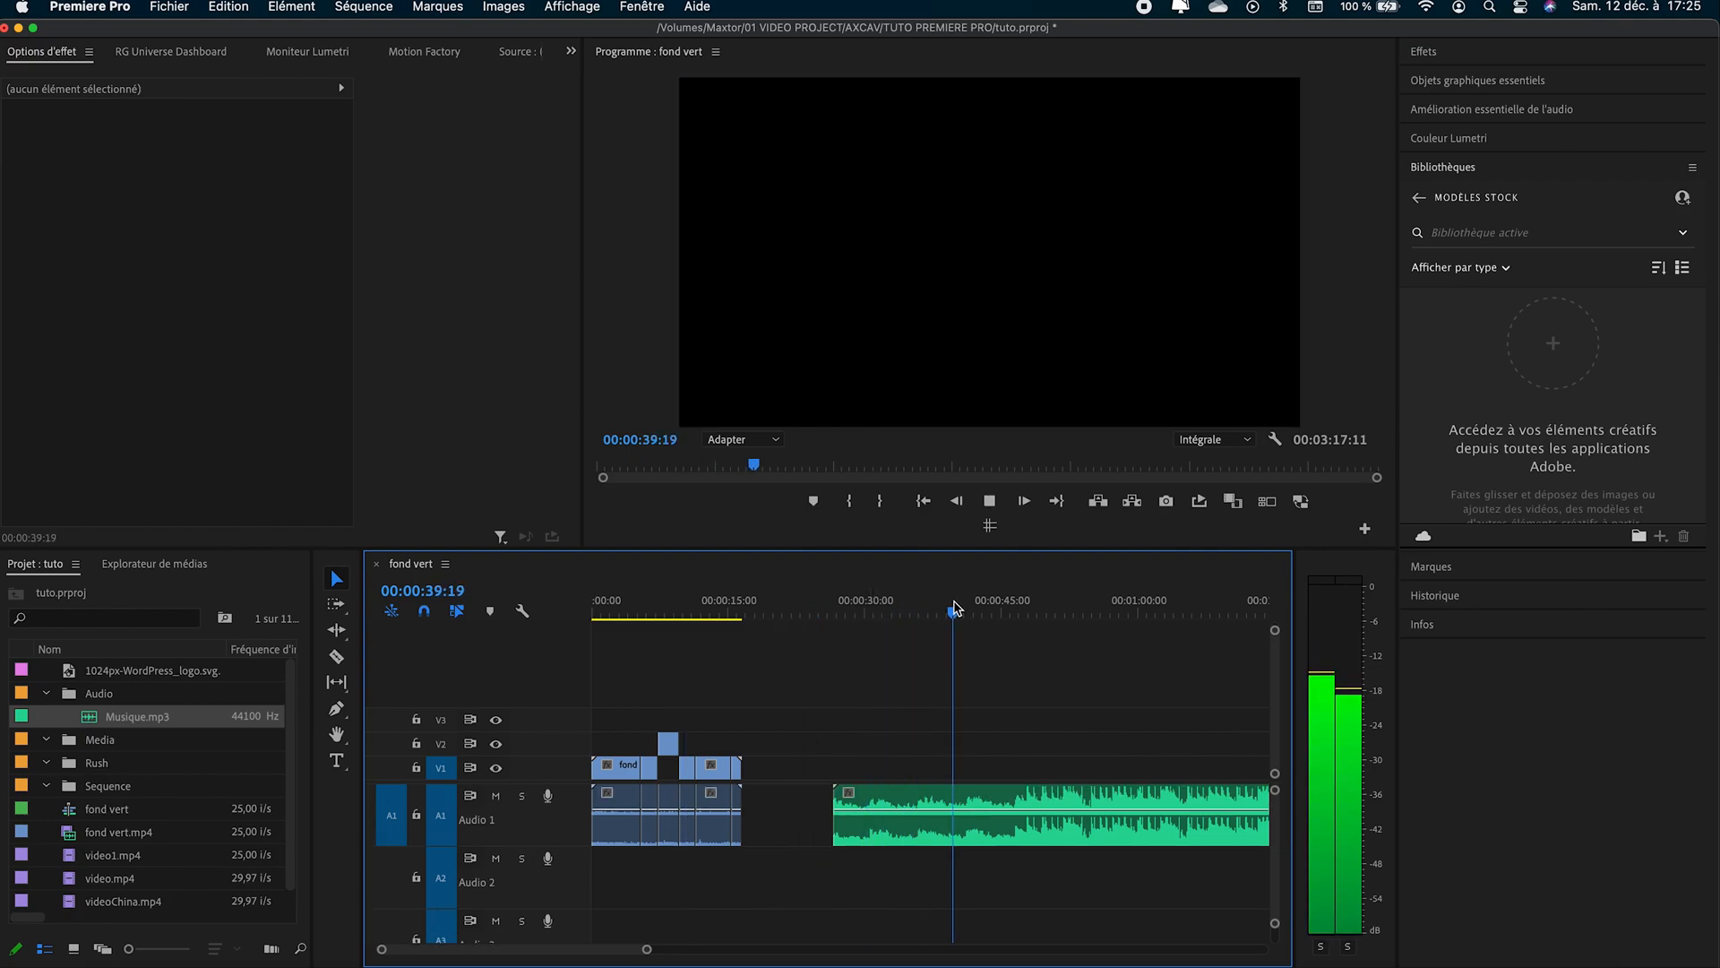
scroll(1064, 925, "right", 3)
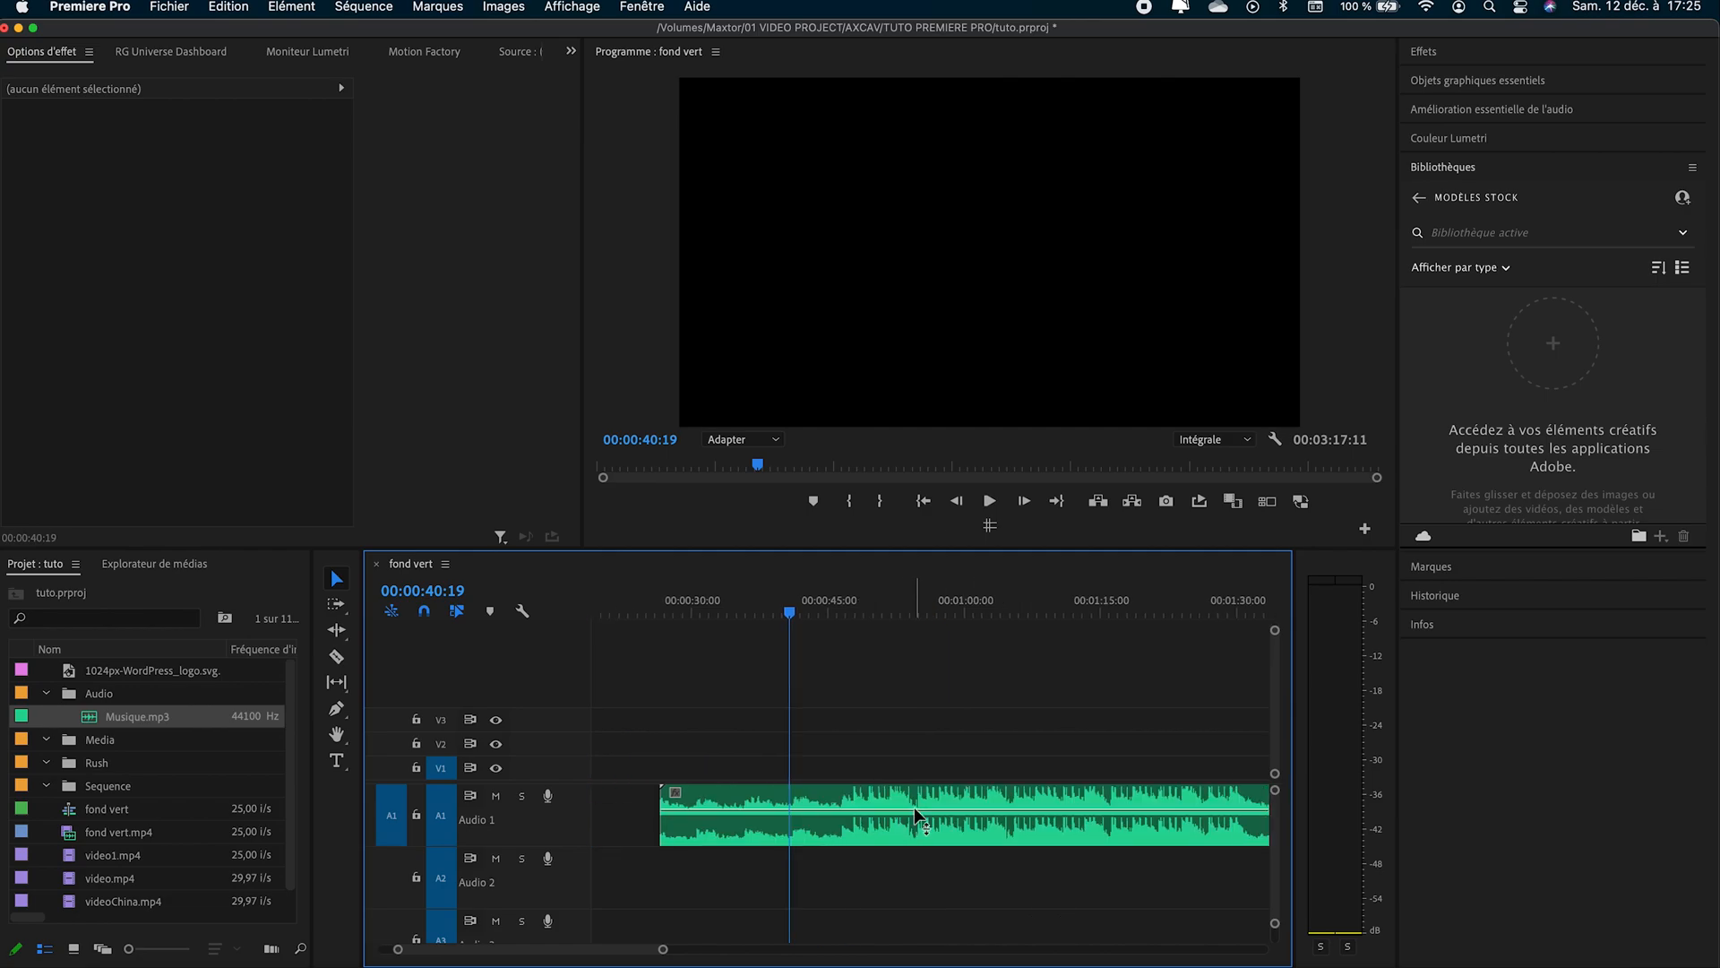
- Add volume keyframes to the music clip at about 43 and 48 seconds, lower the second one, and listen to the volume change
mouse_move(914, 810)
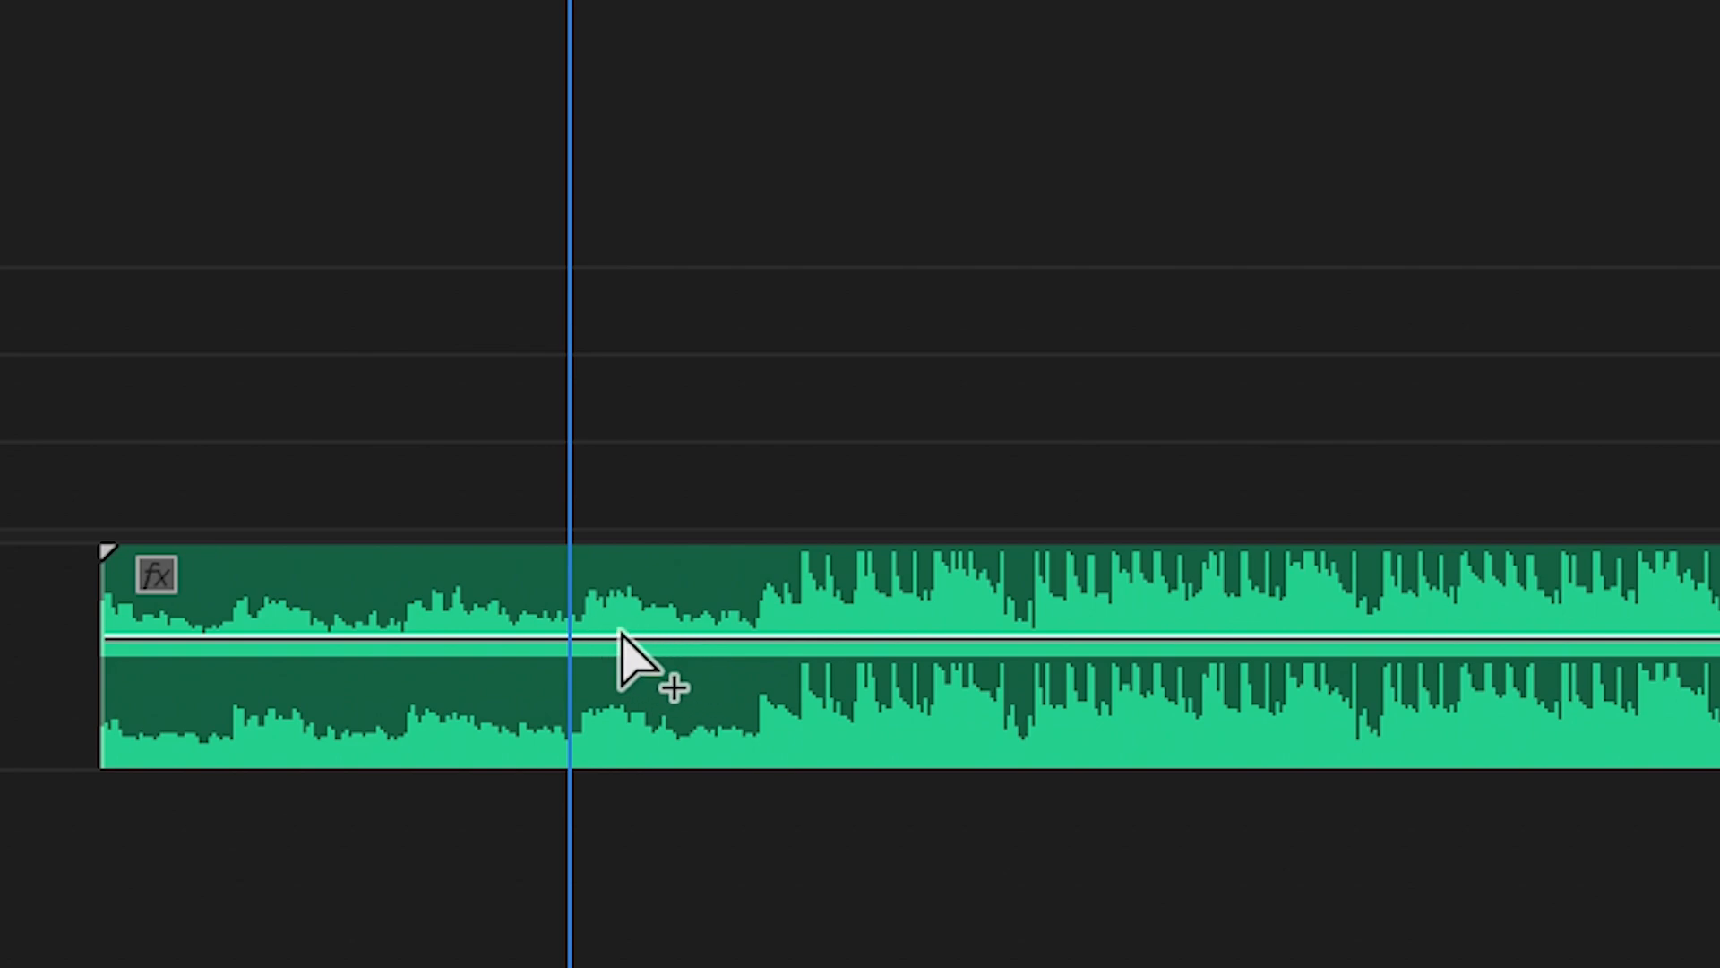
left_click(831, 638, "ctrl")
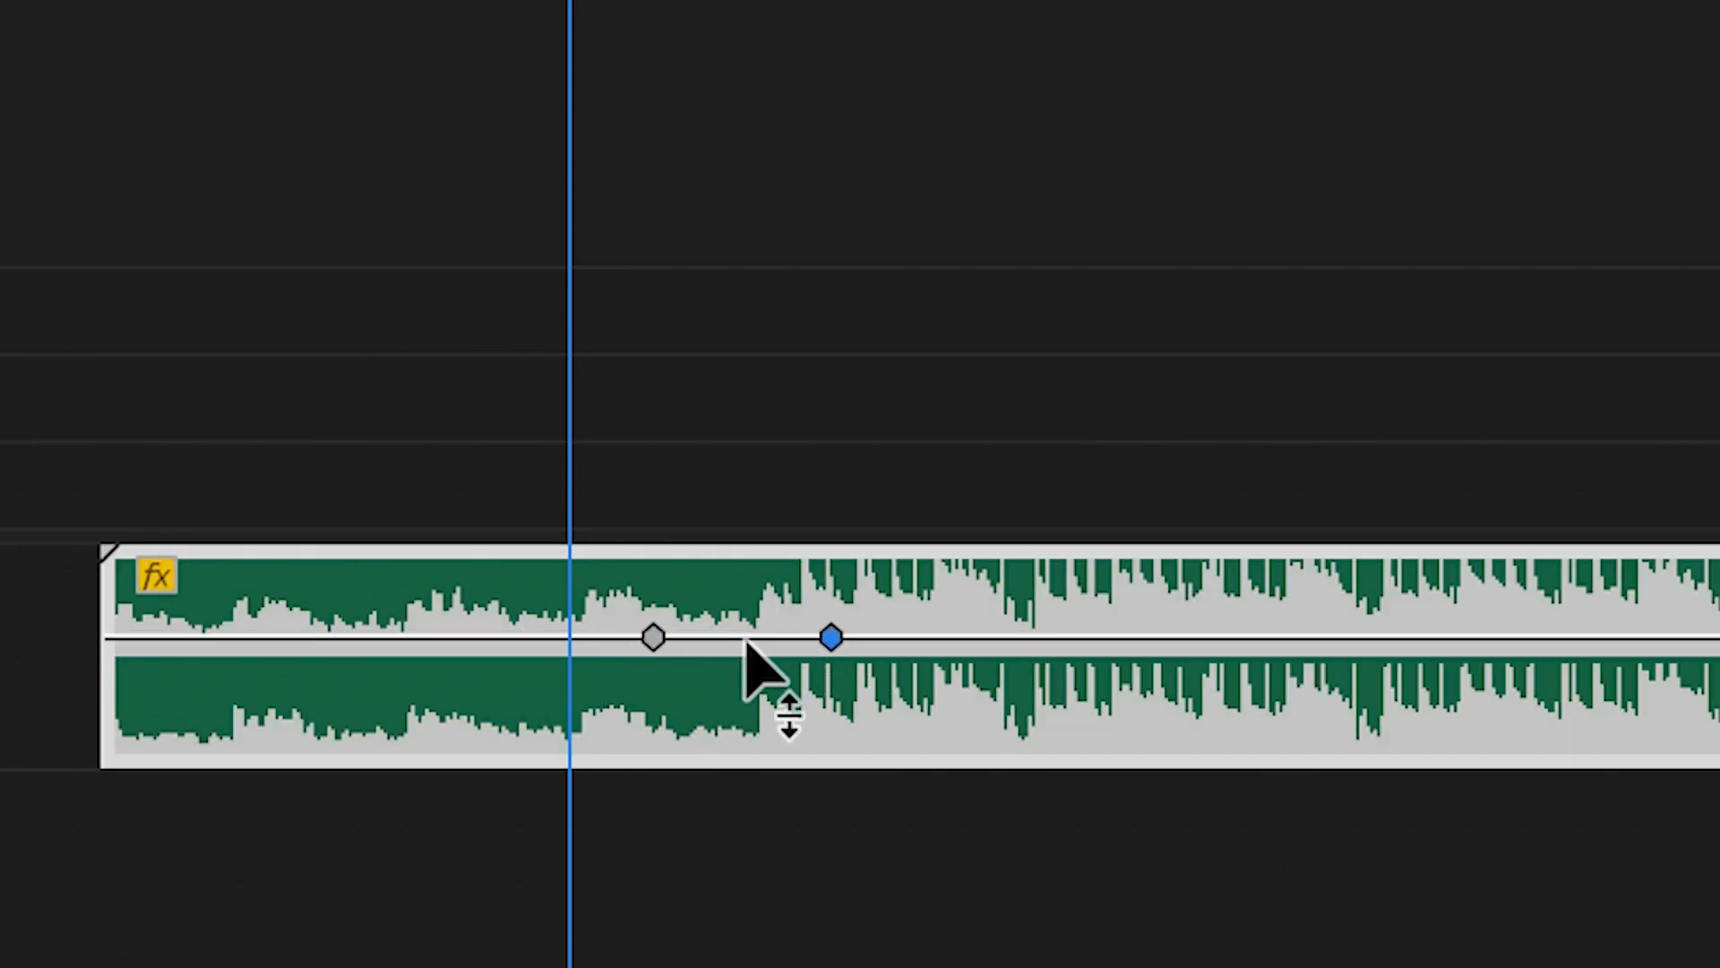
left_click_drag(832, 638, 821, 741)
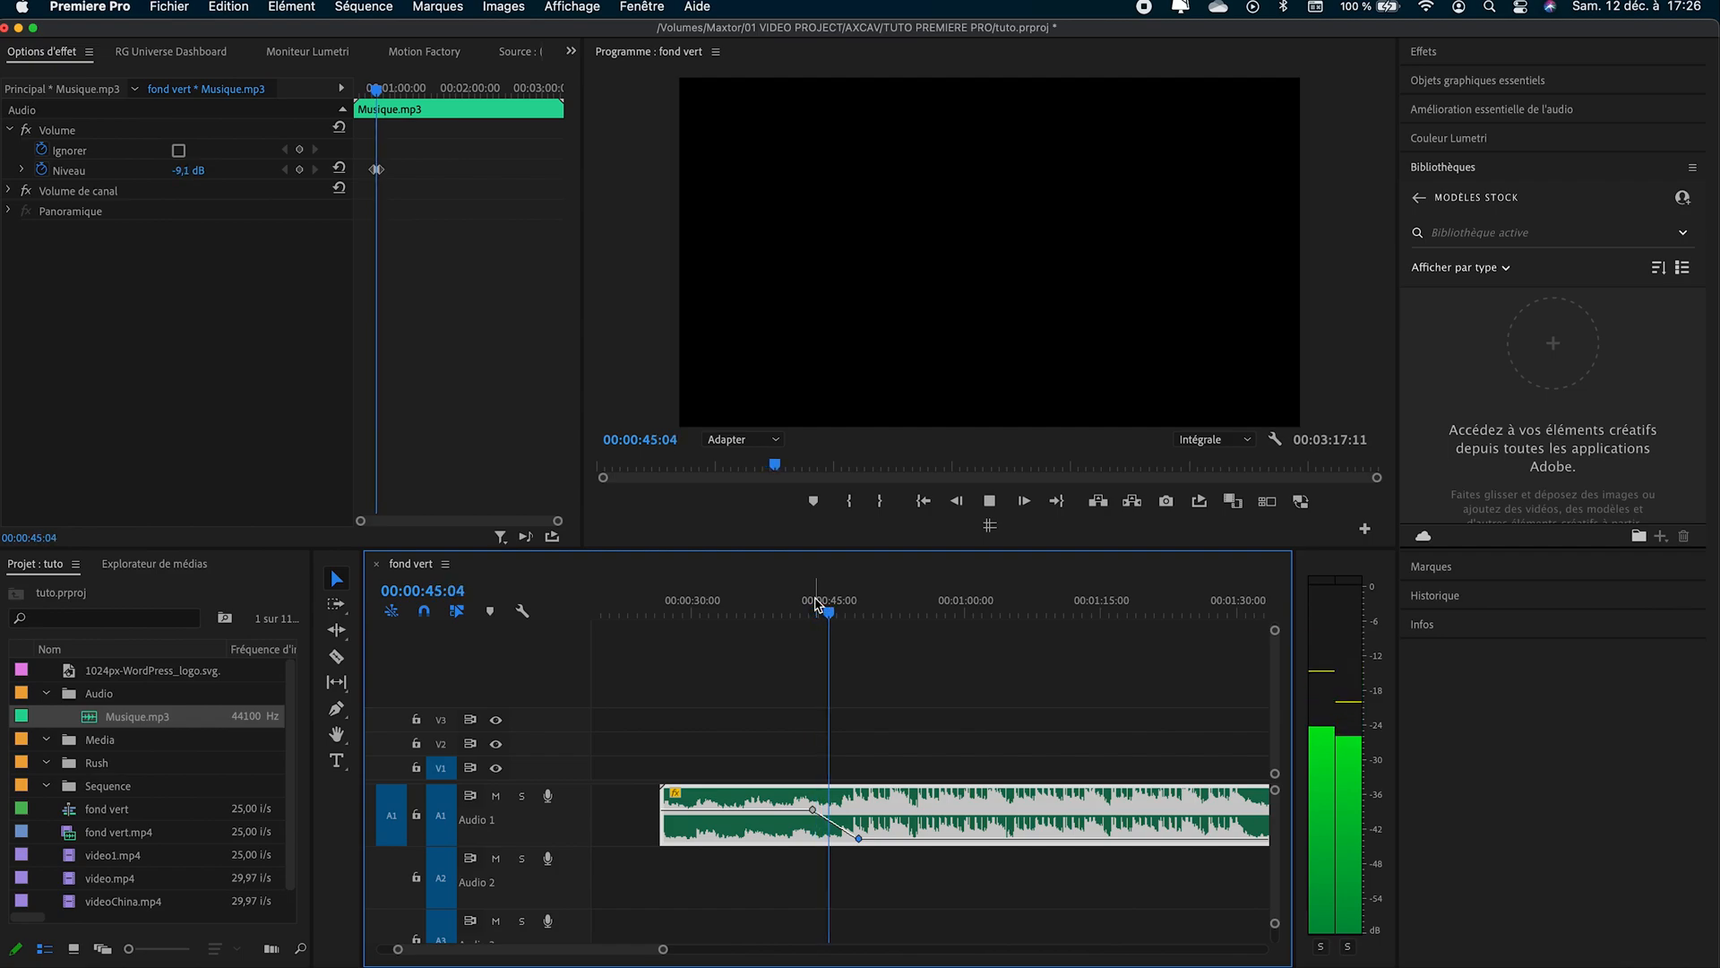
left_click(866, 605)
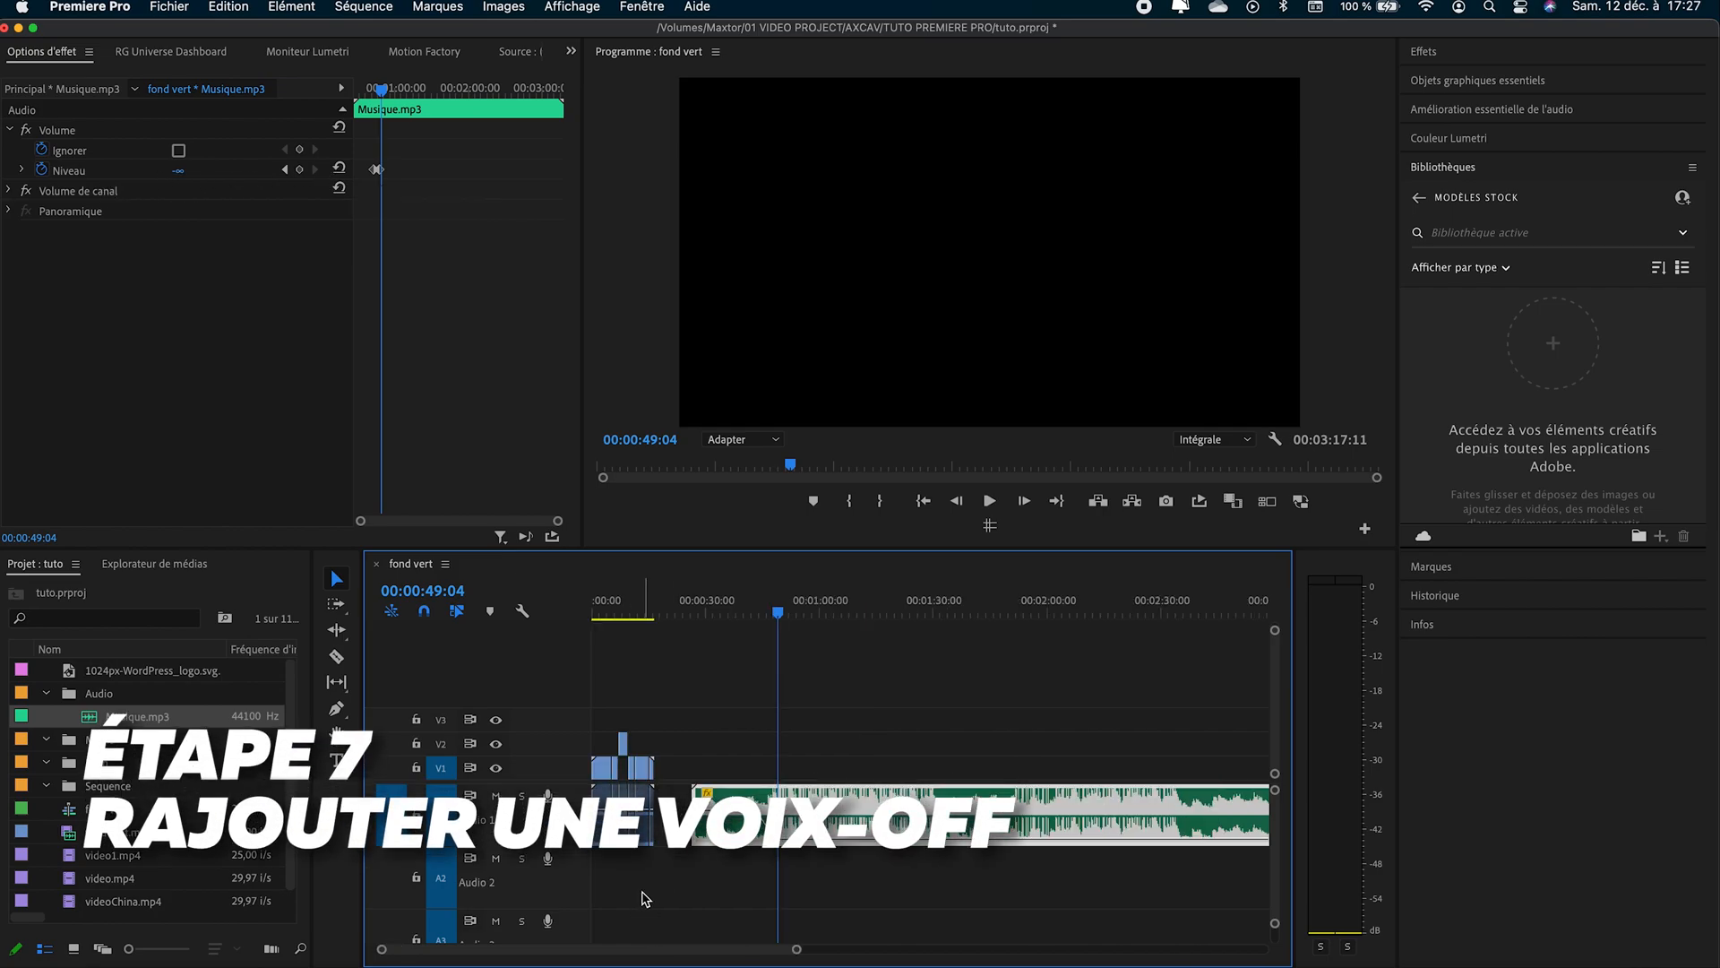
- View the button editor for the Audio 2 track header without changing it, and record a voice-over on that track from 00:00:49:04
right_click(565, 884)
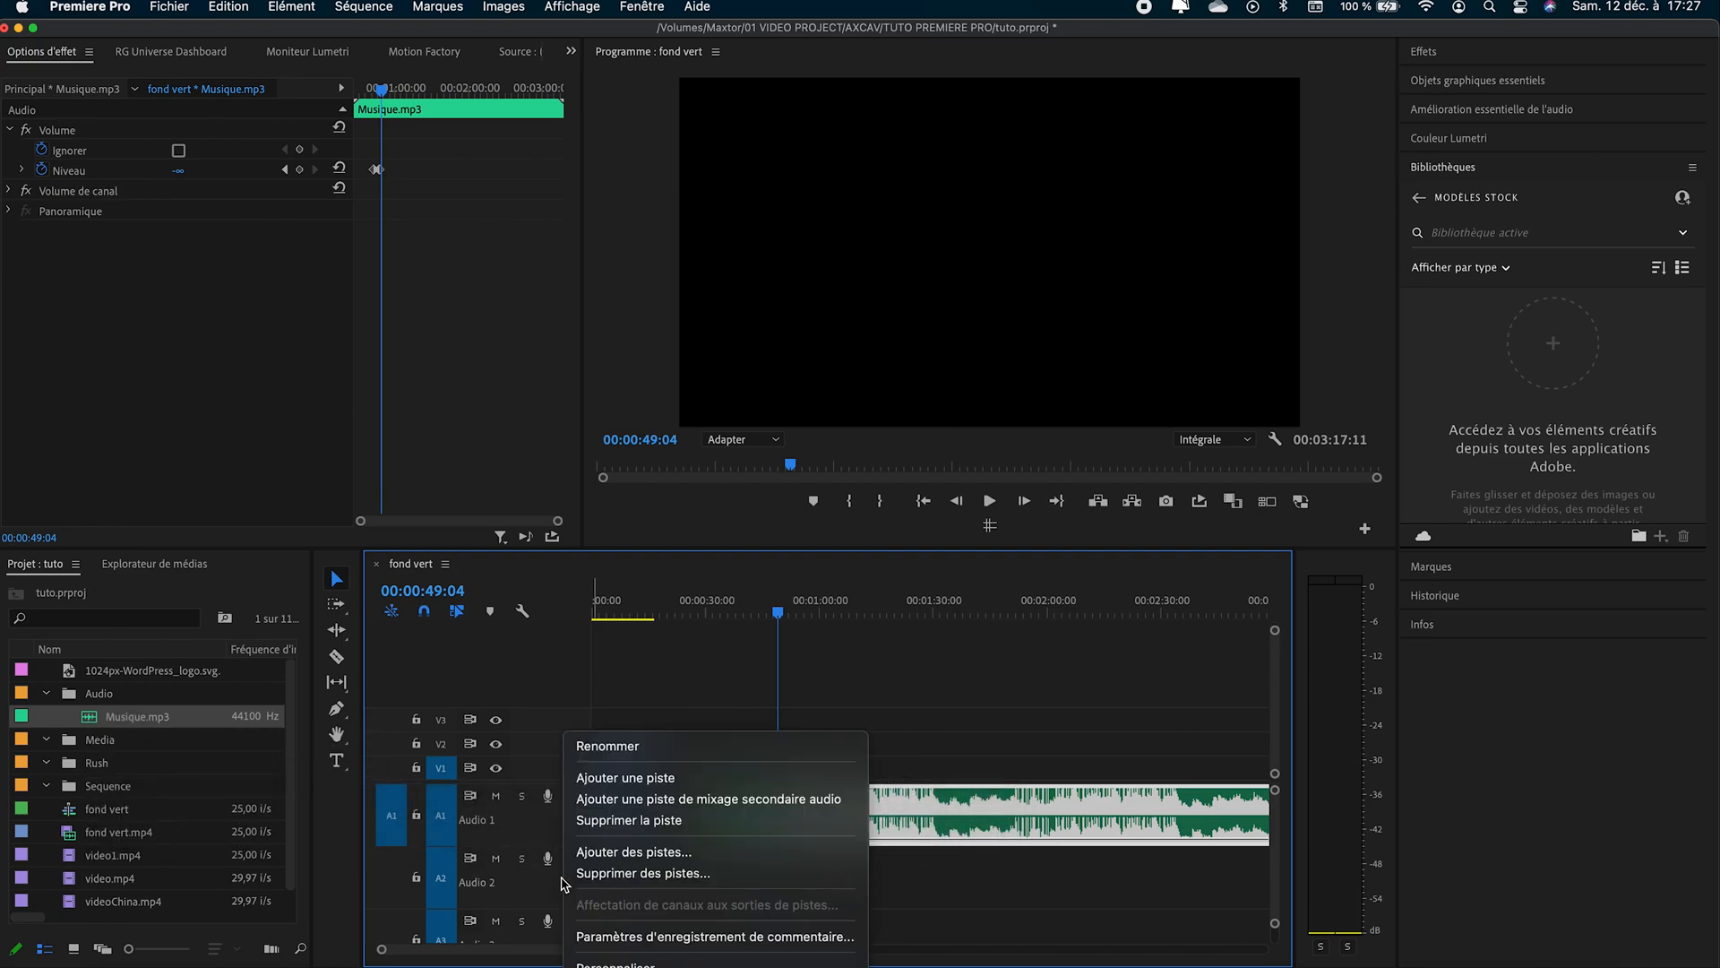
left_click(598, 963)
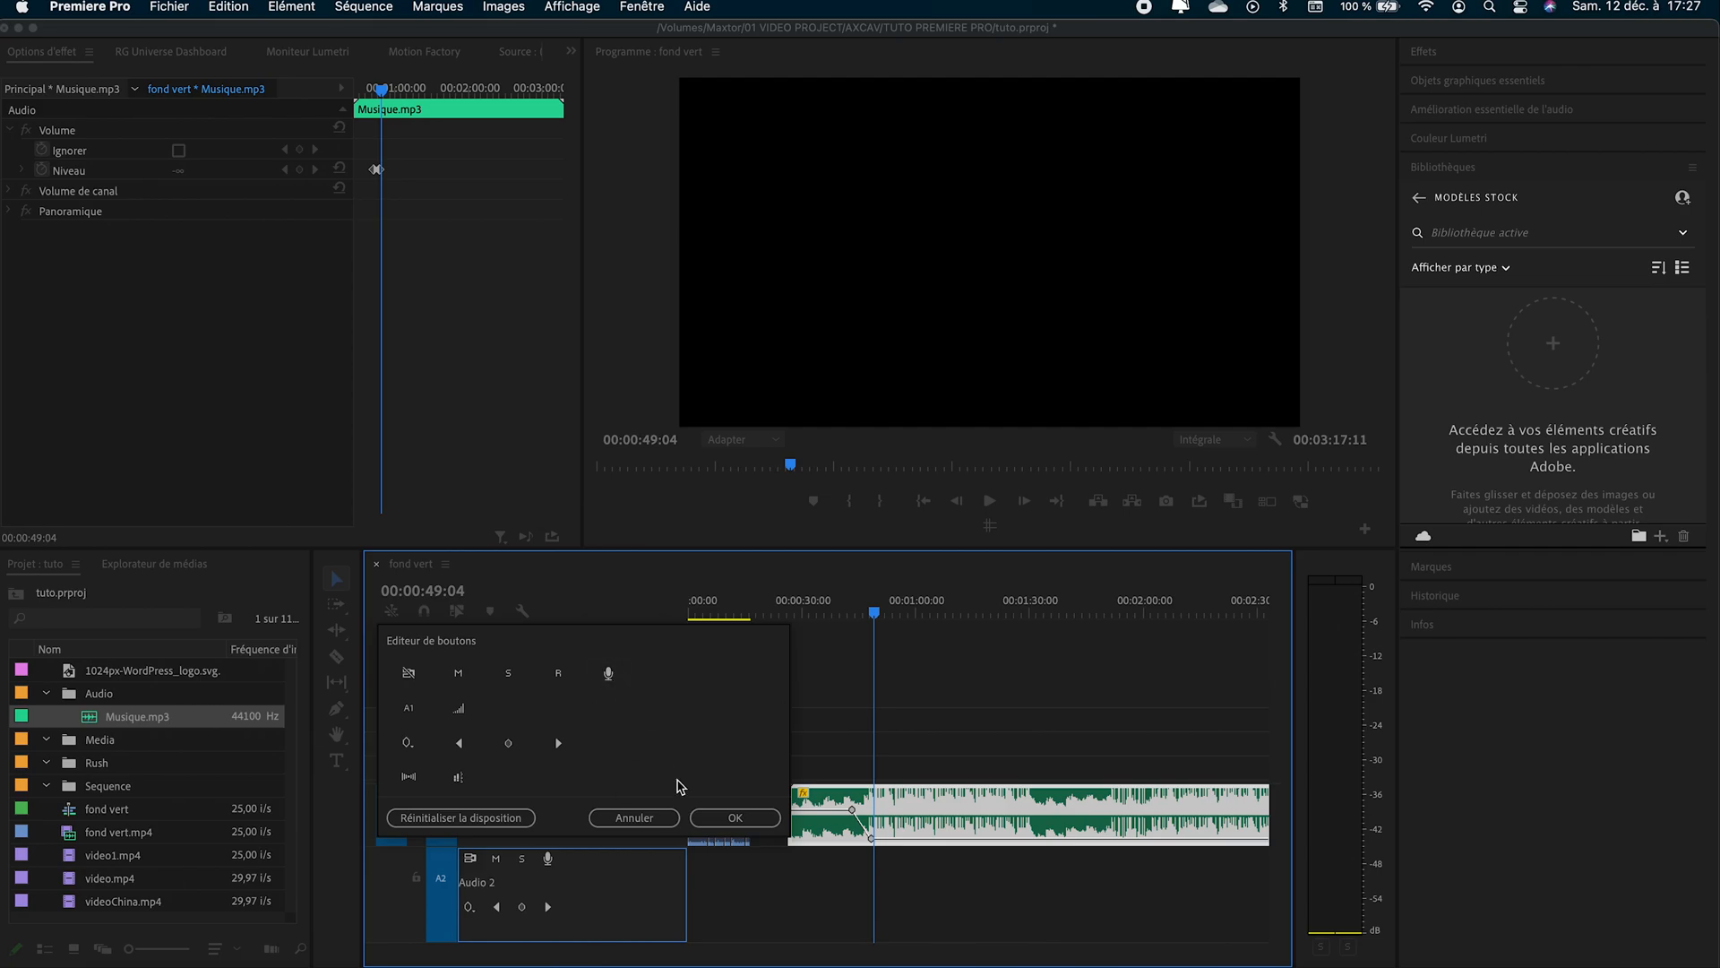
left_click(634, 817)
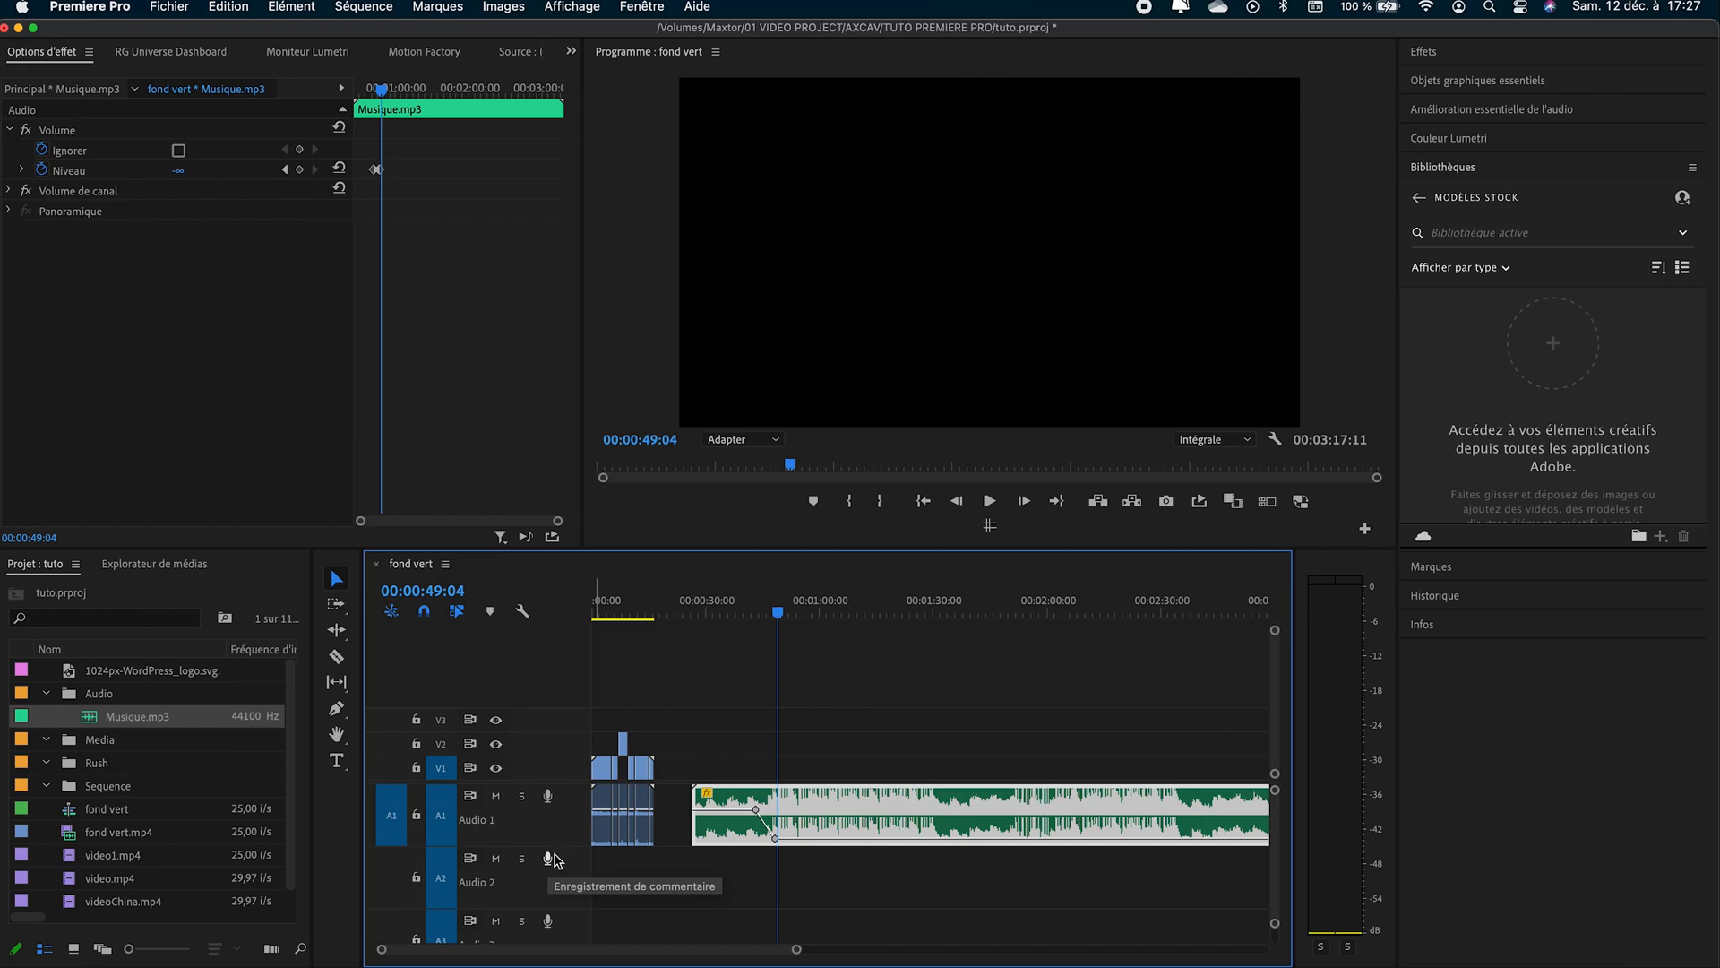
left_click(551, 860)
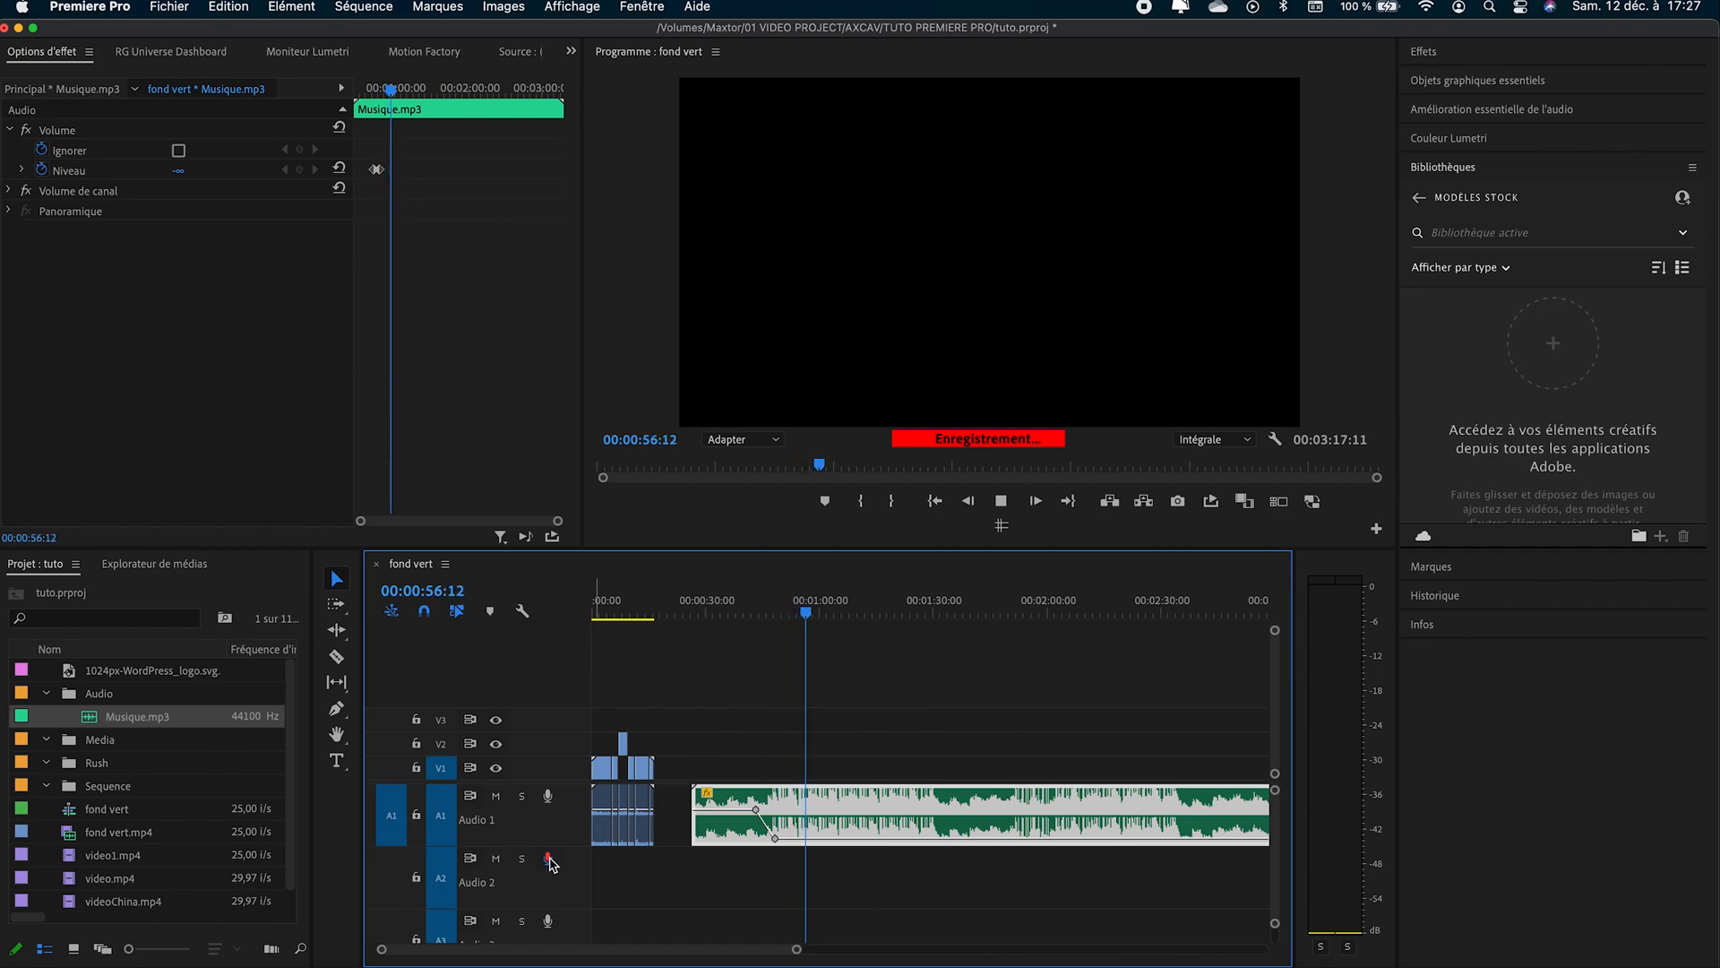
left_click(549, 858)
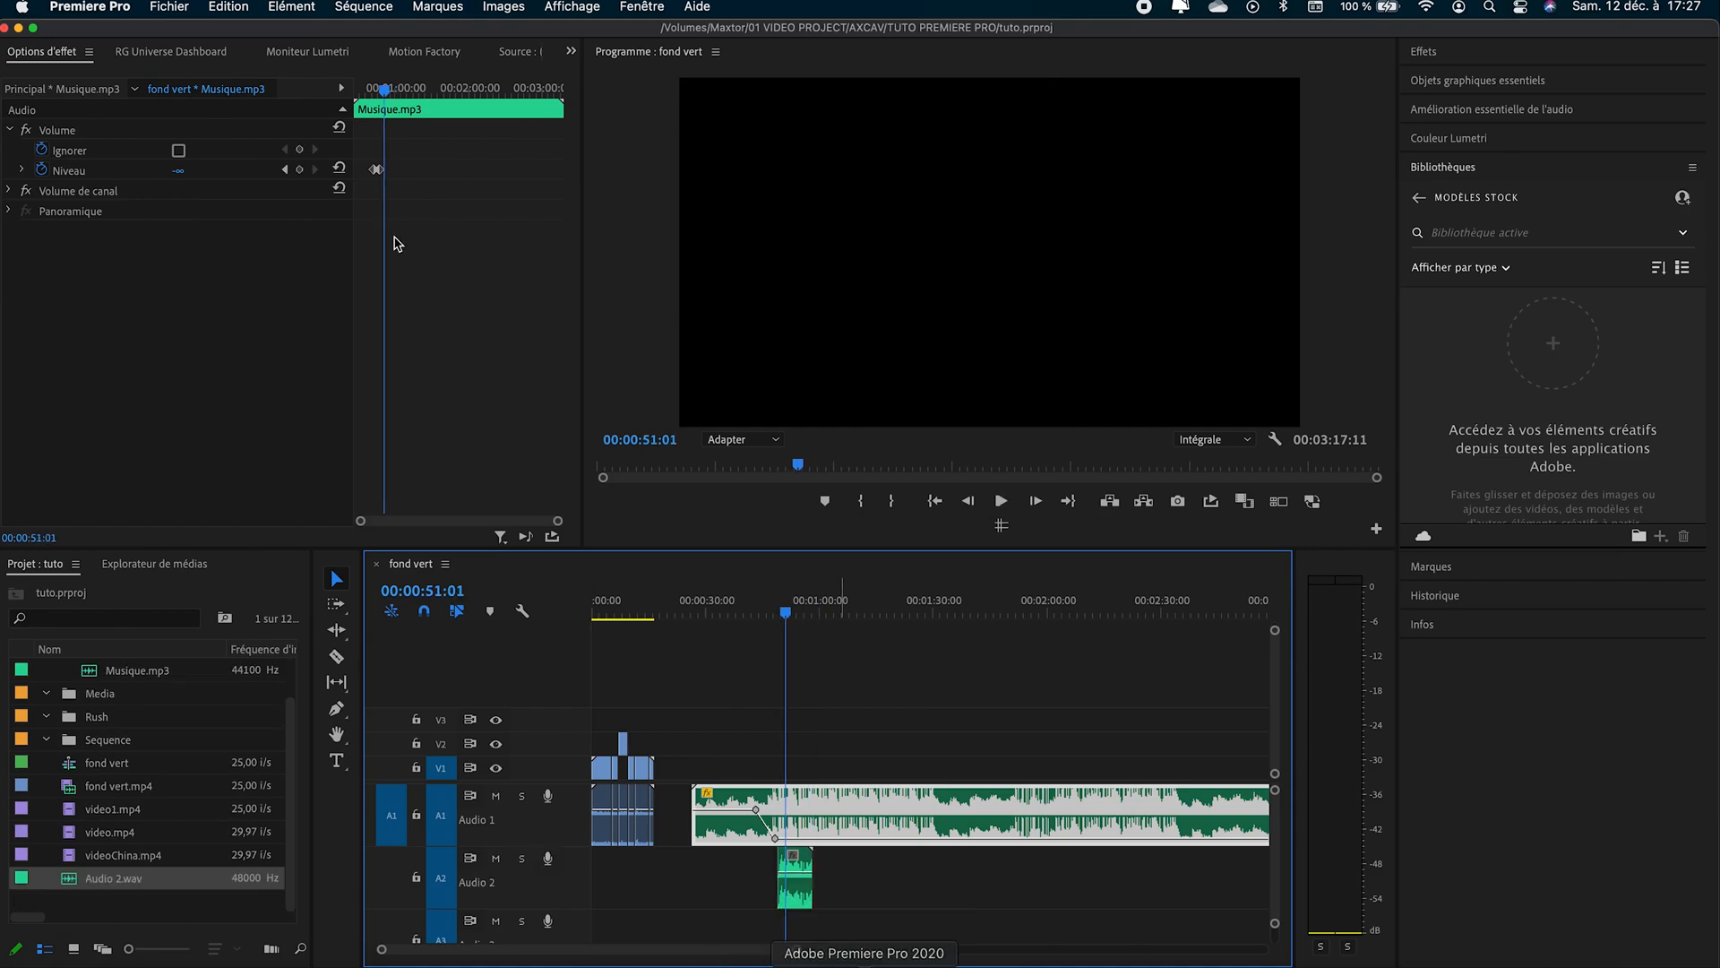
- Open the Matériel audio preferences and review the default input device choice for the microphone
left_click(90, 7)
mouse_move(89, 69)
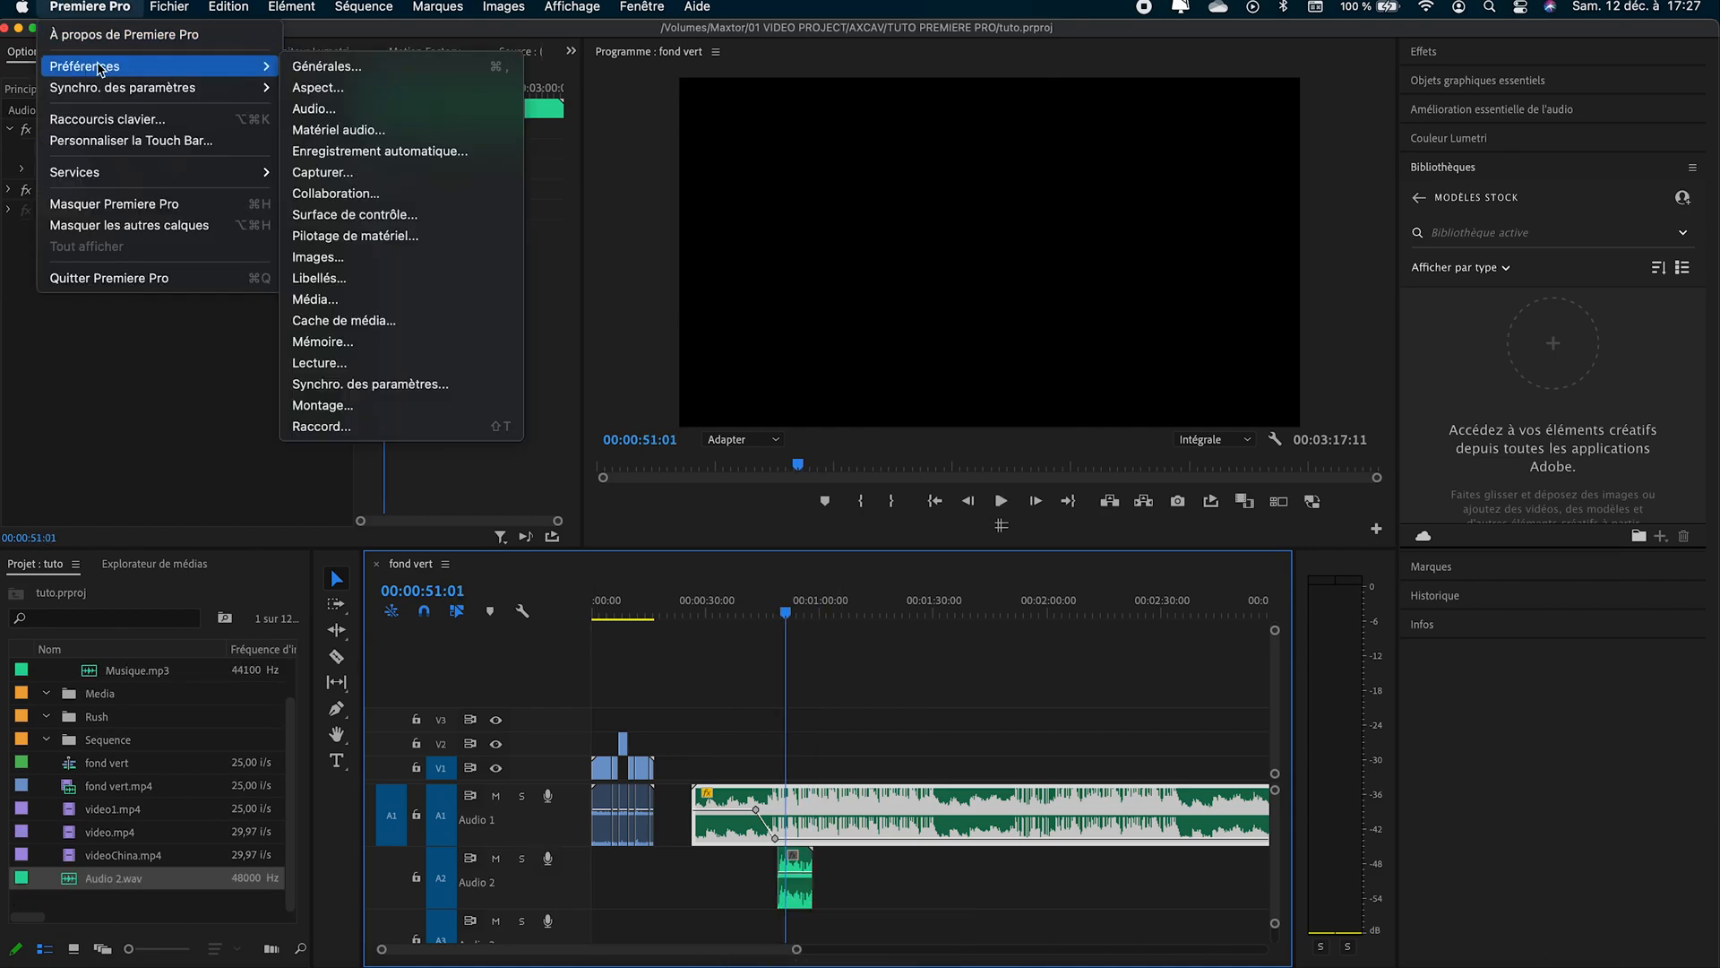
left_click(391, 131)
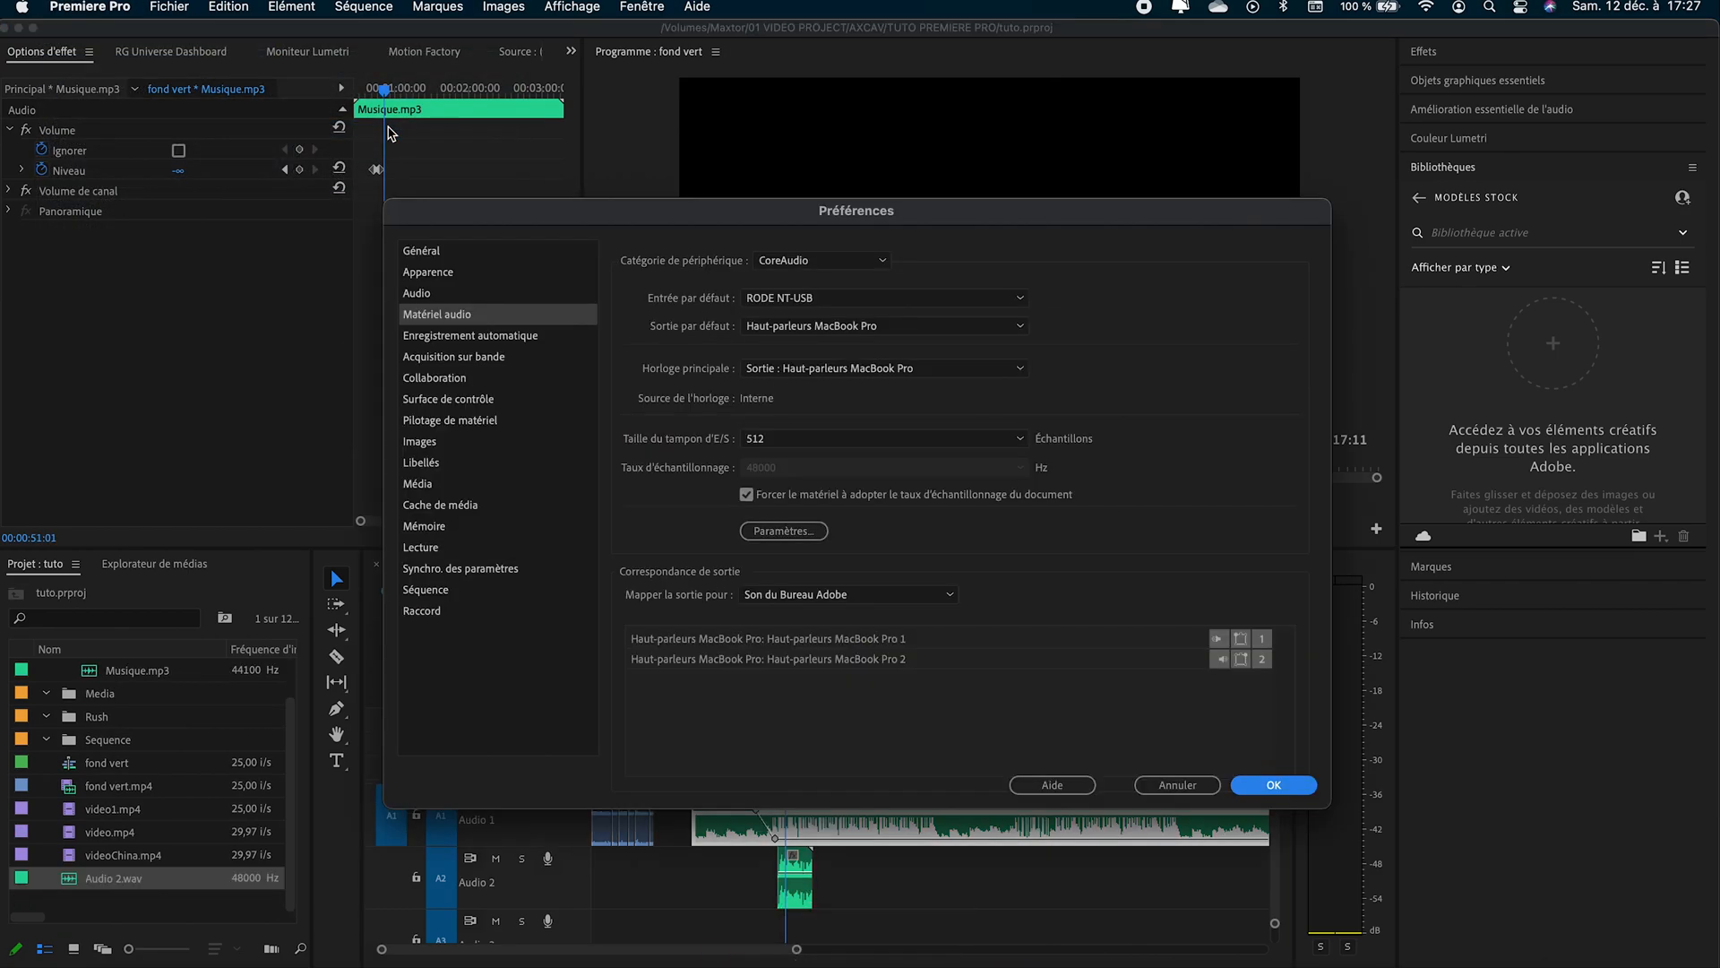
left_click(875, 304)
left_click(877, 308)
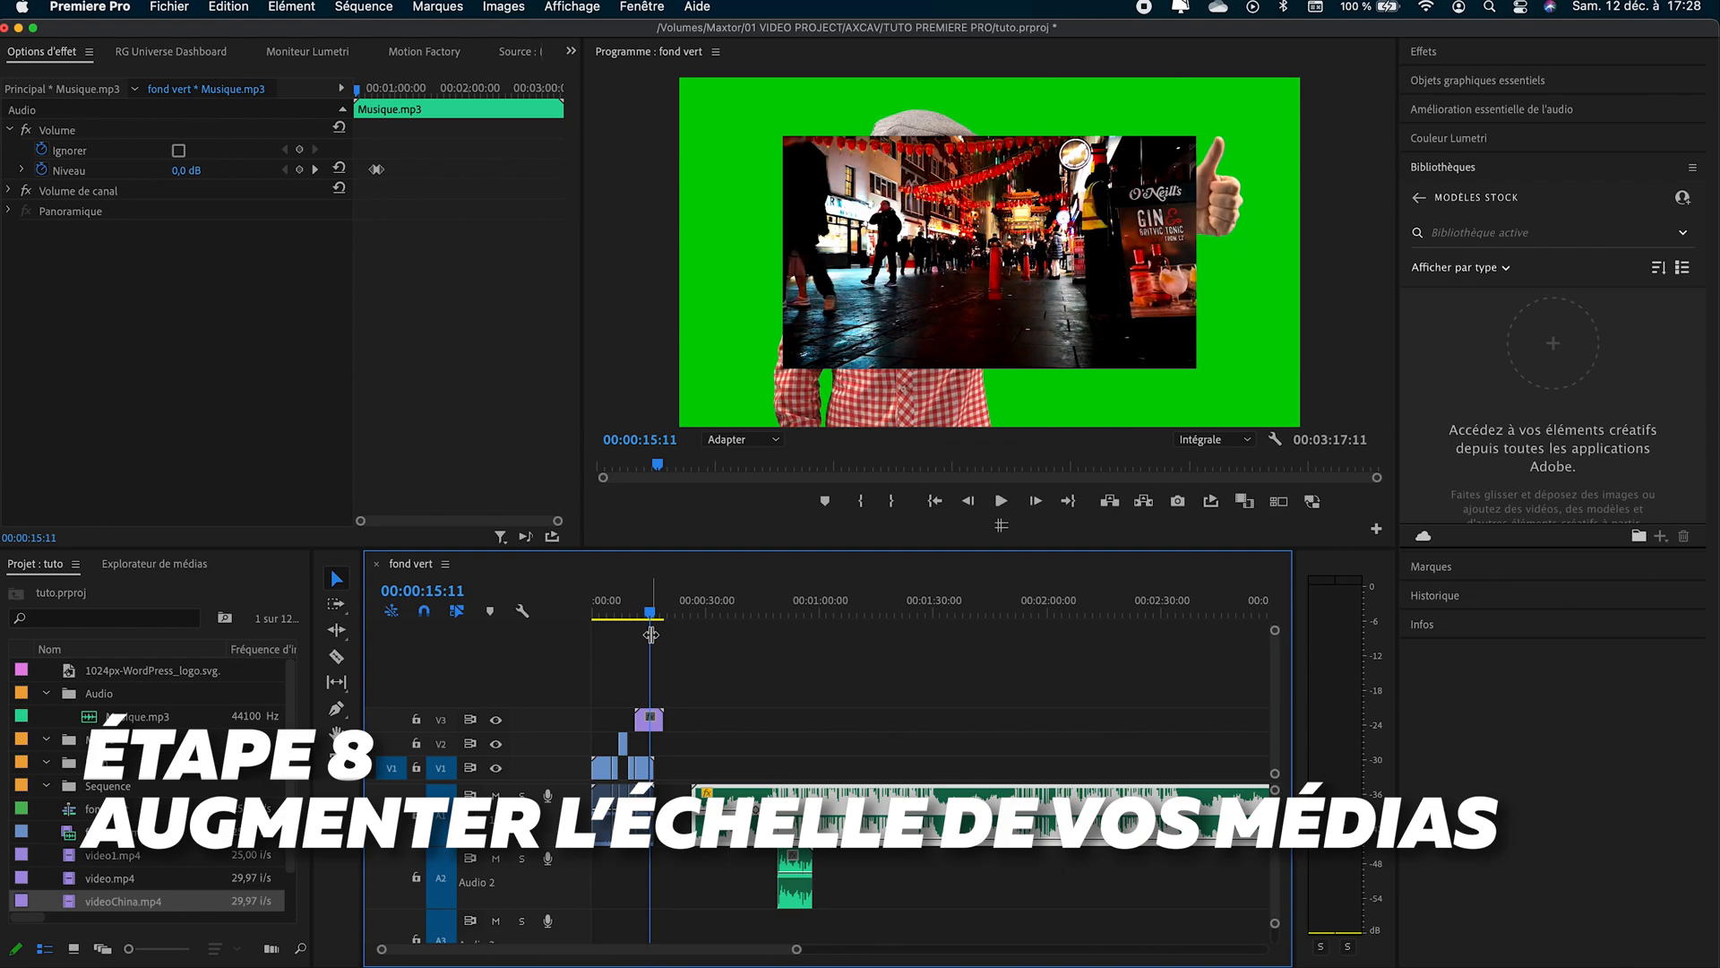
- Fit the videoChina.mp4 clip on track V3 to the frame with Ajuster à la taille de l'image
left_click(649, 719)
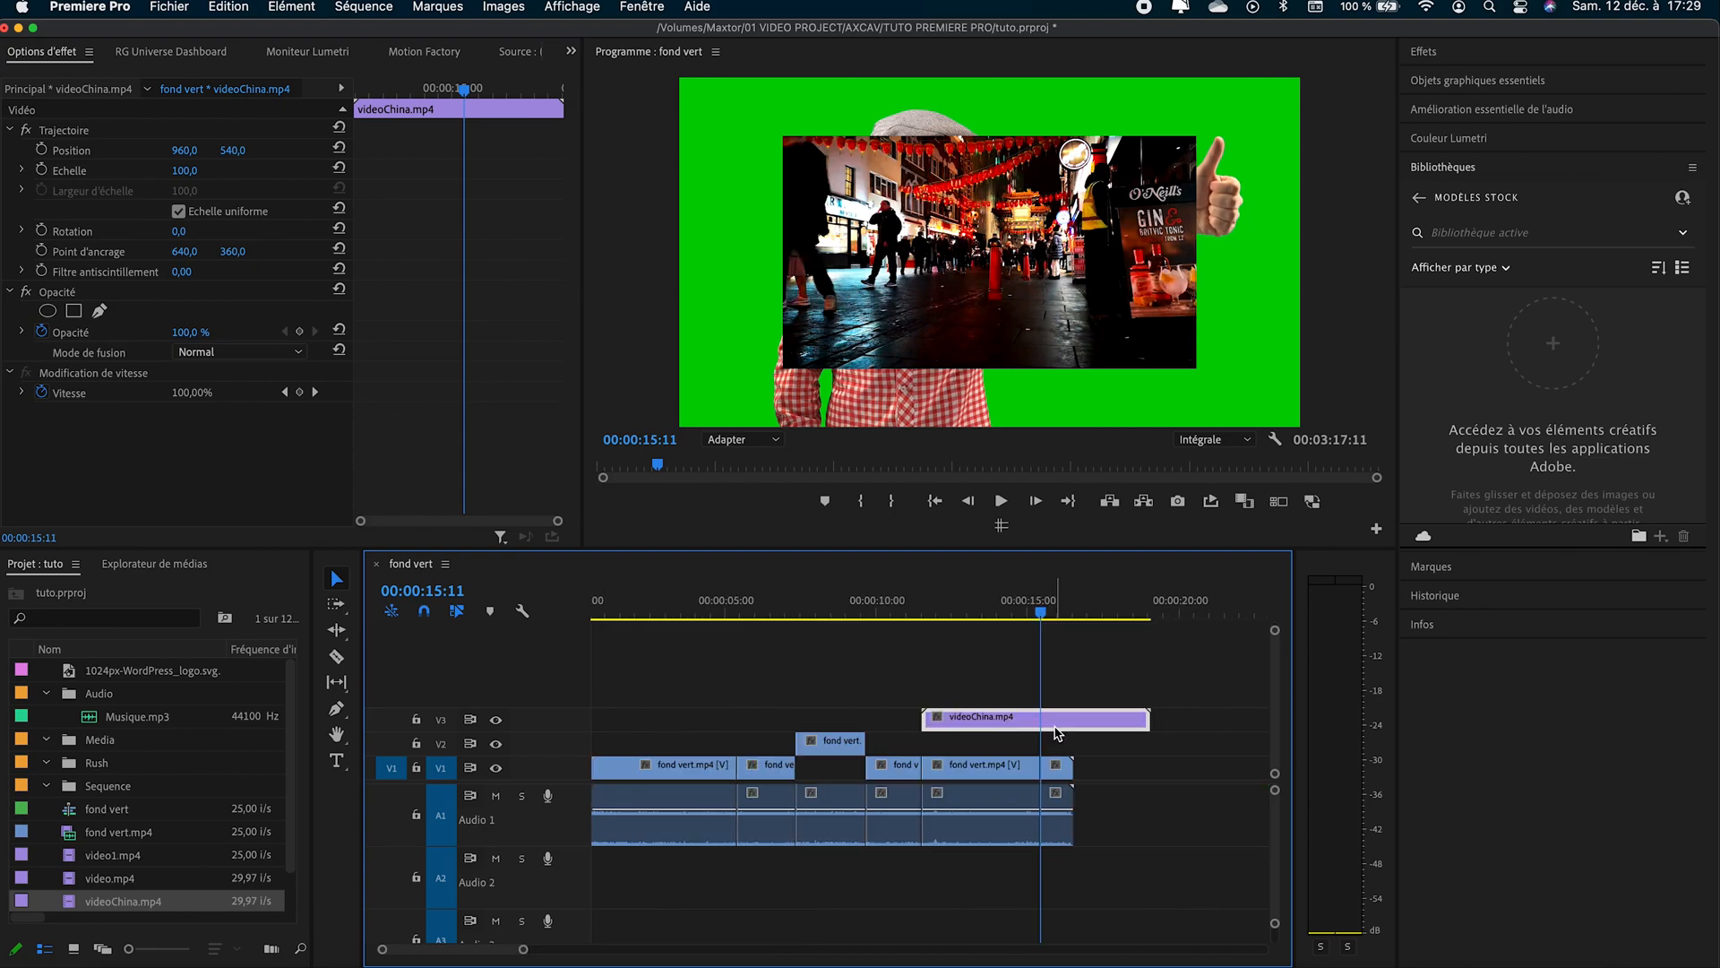
right_click(1057, 731)
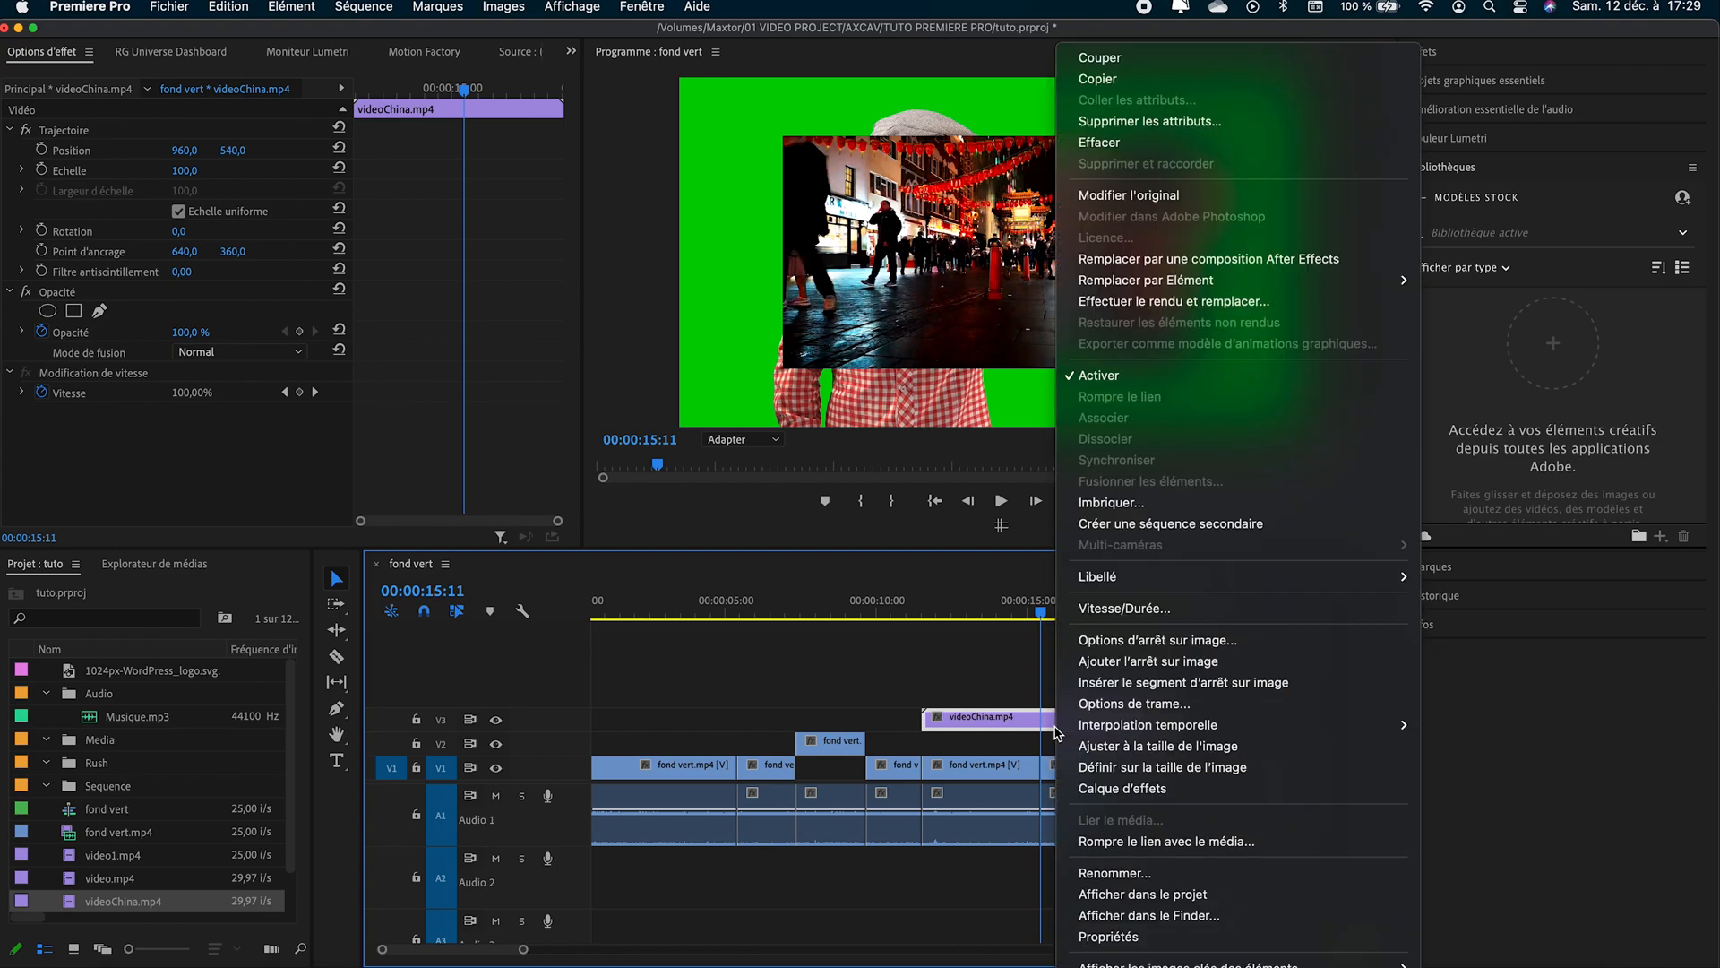
left_click(1124, 747)
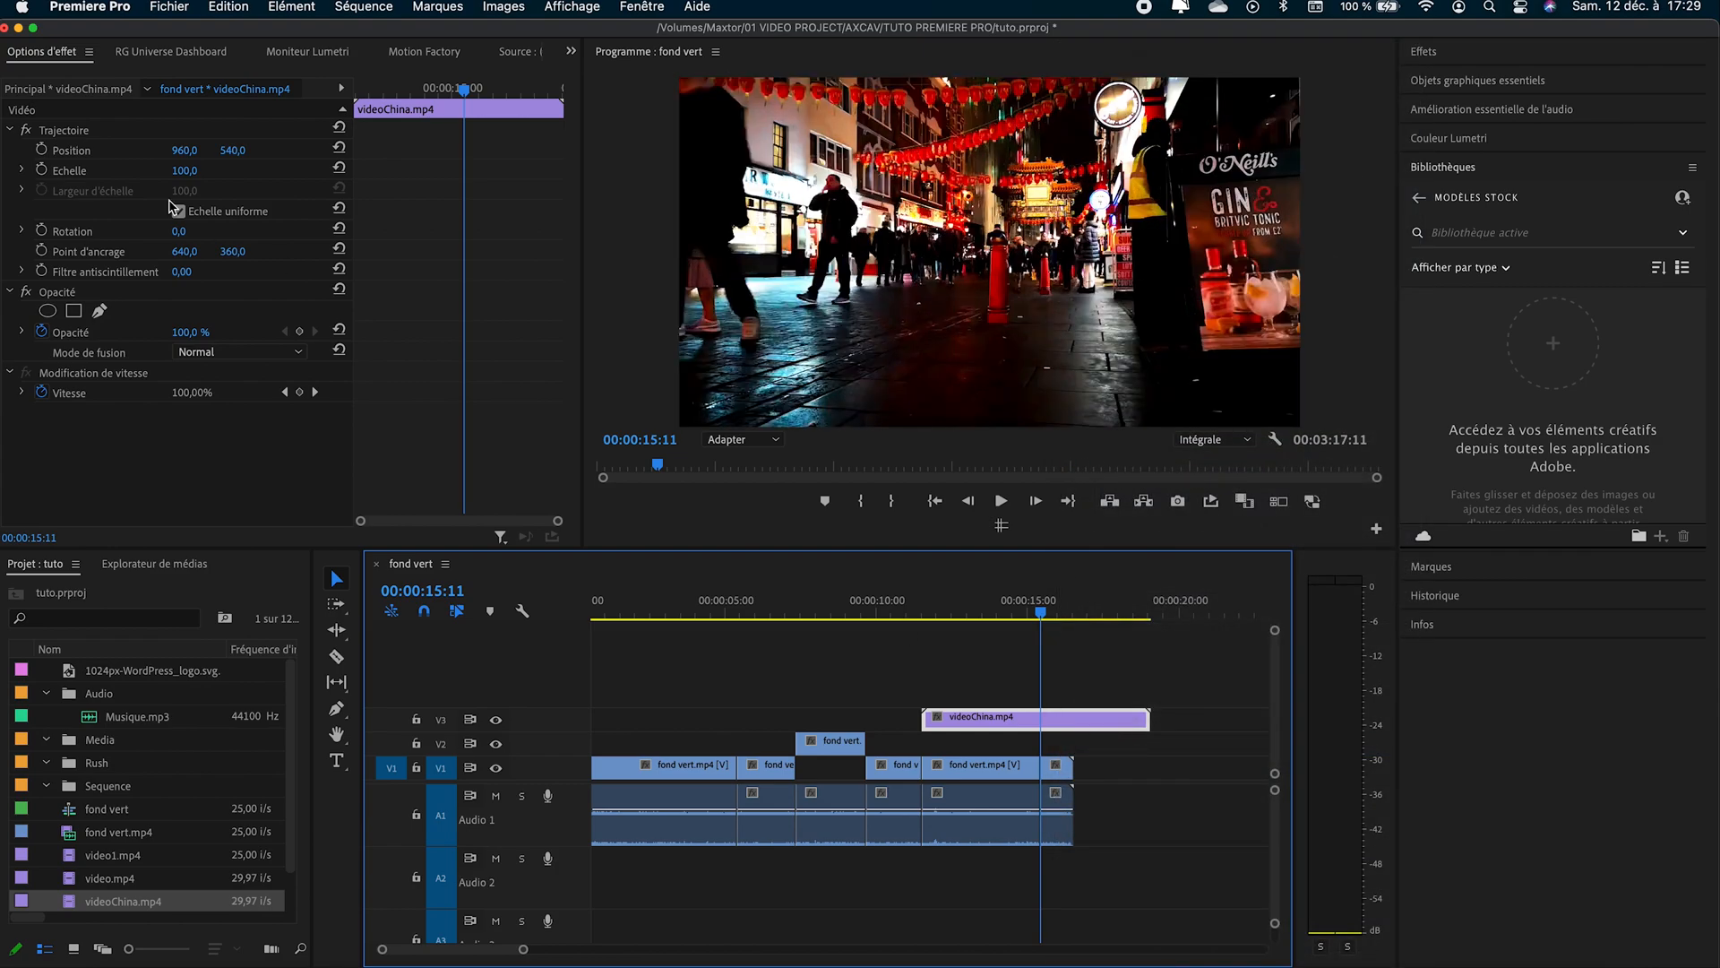
- Try reducing the scale of the videoChina.mp4 clip to 33
mouse_move(179, 173)
left_mouse_down()
mouse_move(241, 173)
mouse_move(90, 173)
mouse_move(241, 173)
mouse_move(107, 173)
mouse_move(199, 172)
left_mouse_up()
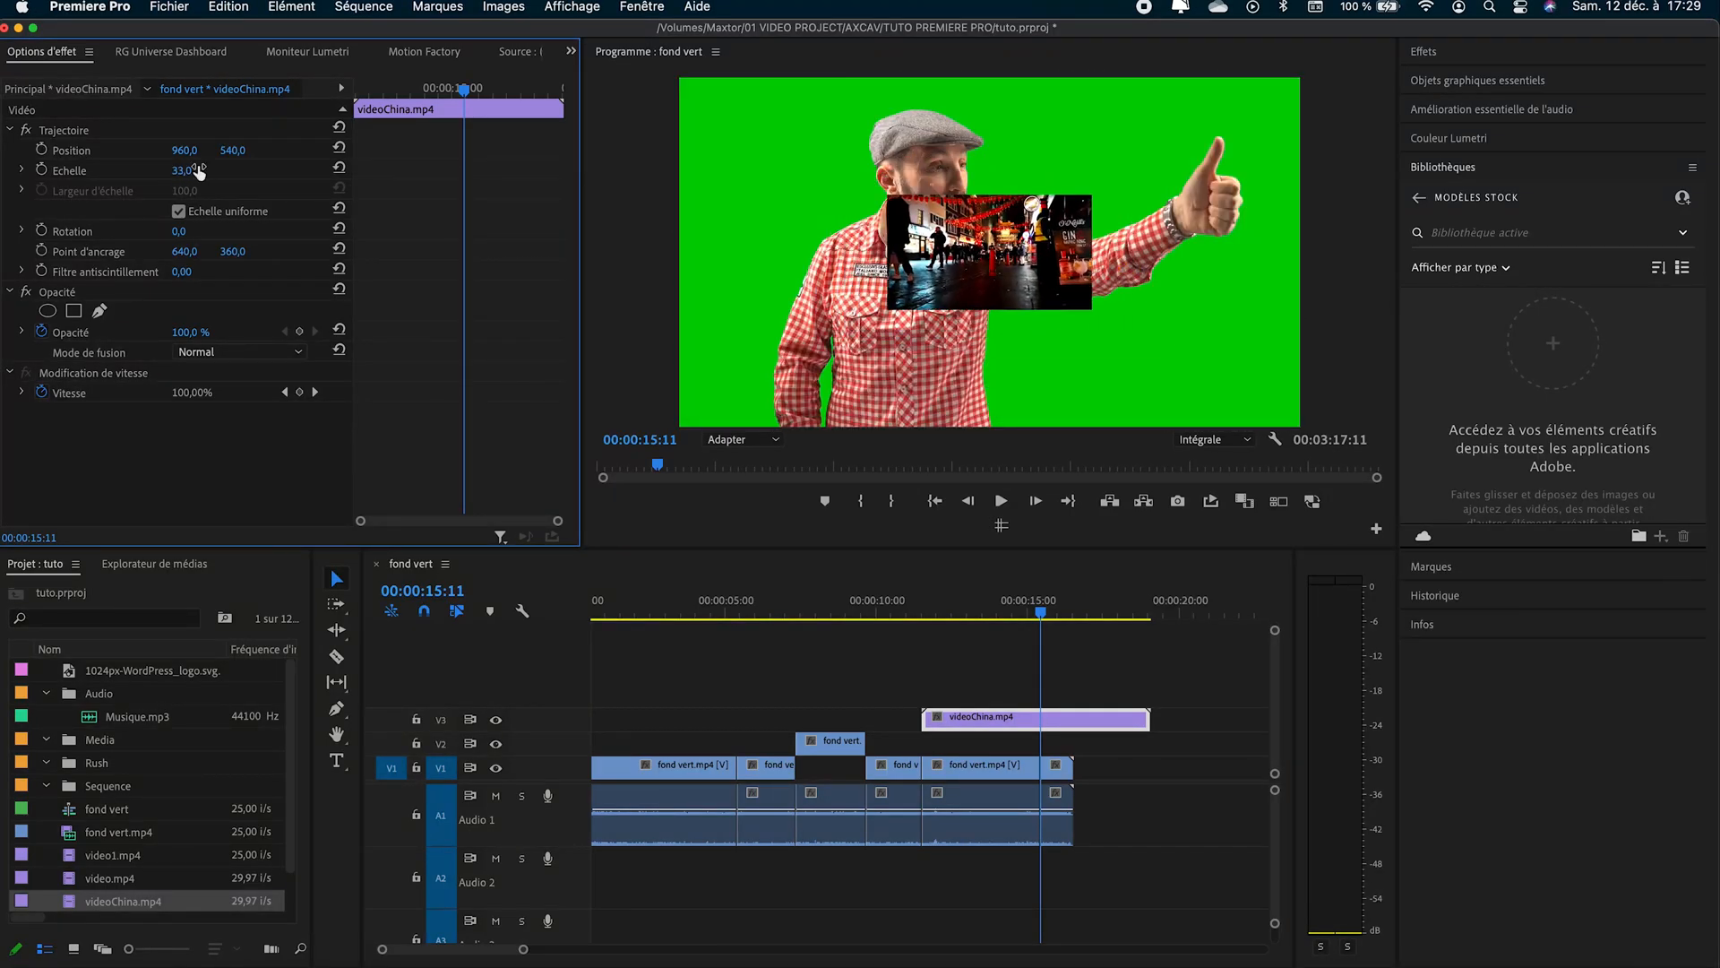
left_click(1046, 270)
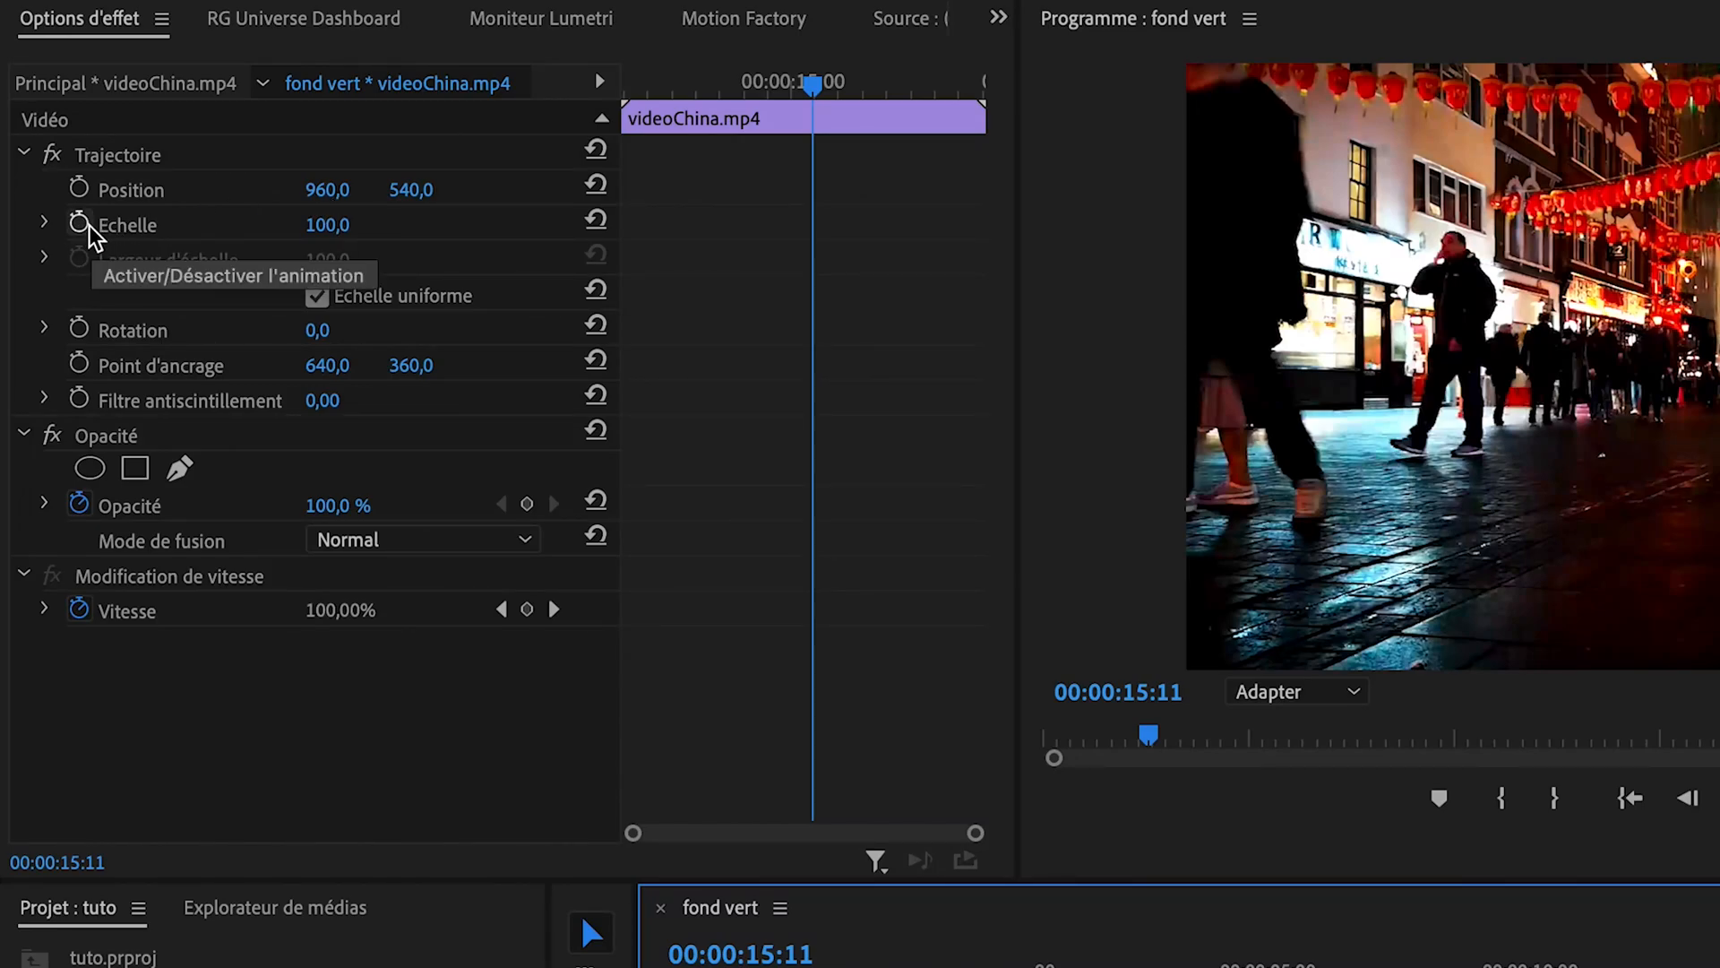
- Animate the videoChina.mp4 clip's scale with keyframes from 100 at 00:00:15:11 to 194 at 00:00:16:19, and play the zoom
left_click(86, 226)
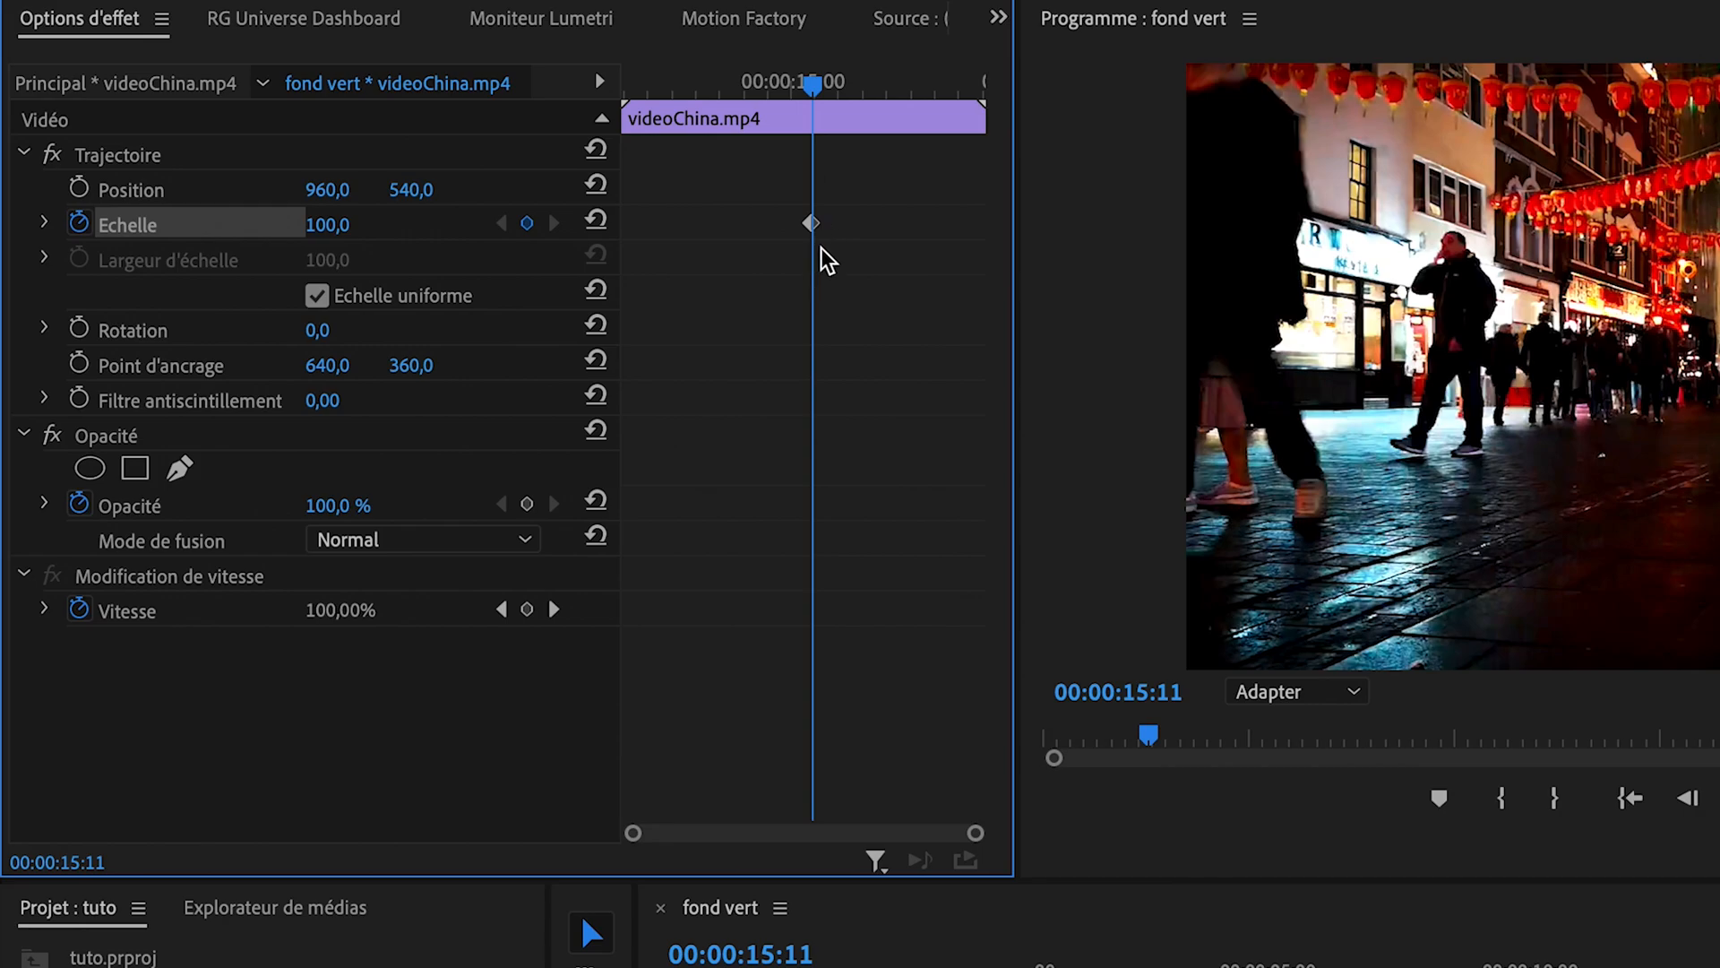
left_click_drag(812, 82, 881, 81)
left_click_drag(331, 224, 416, 224)
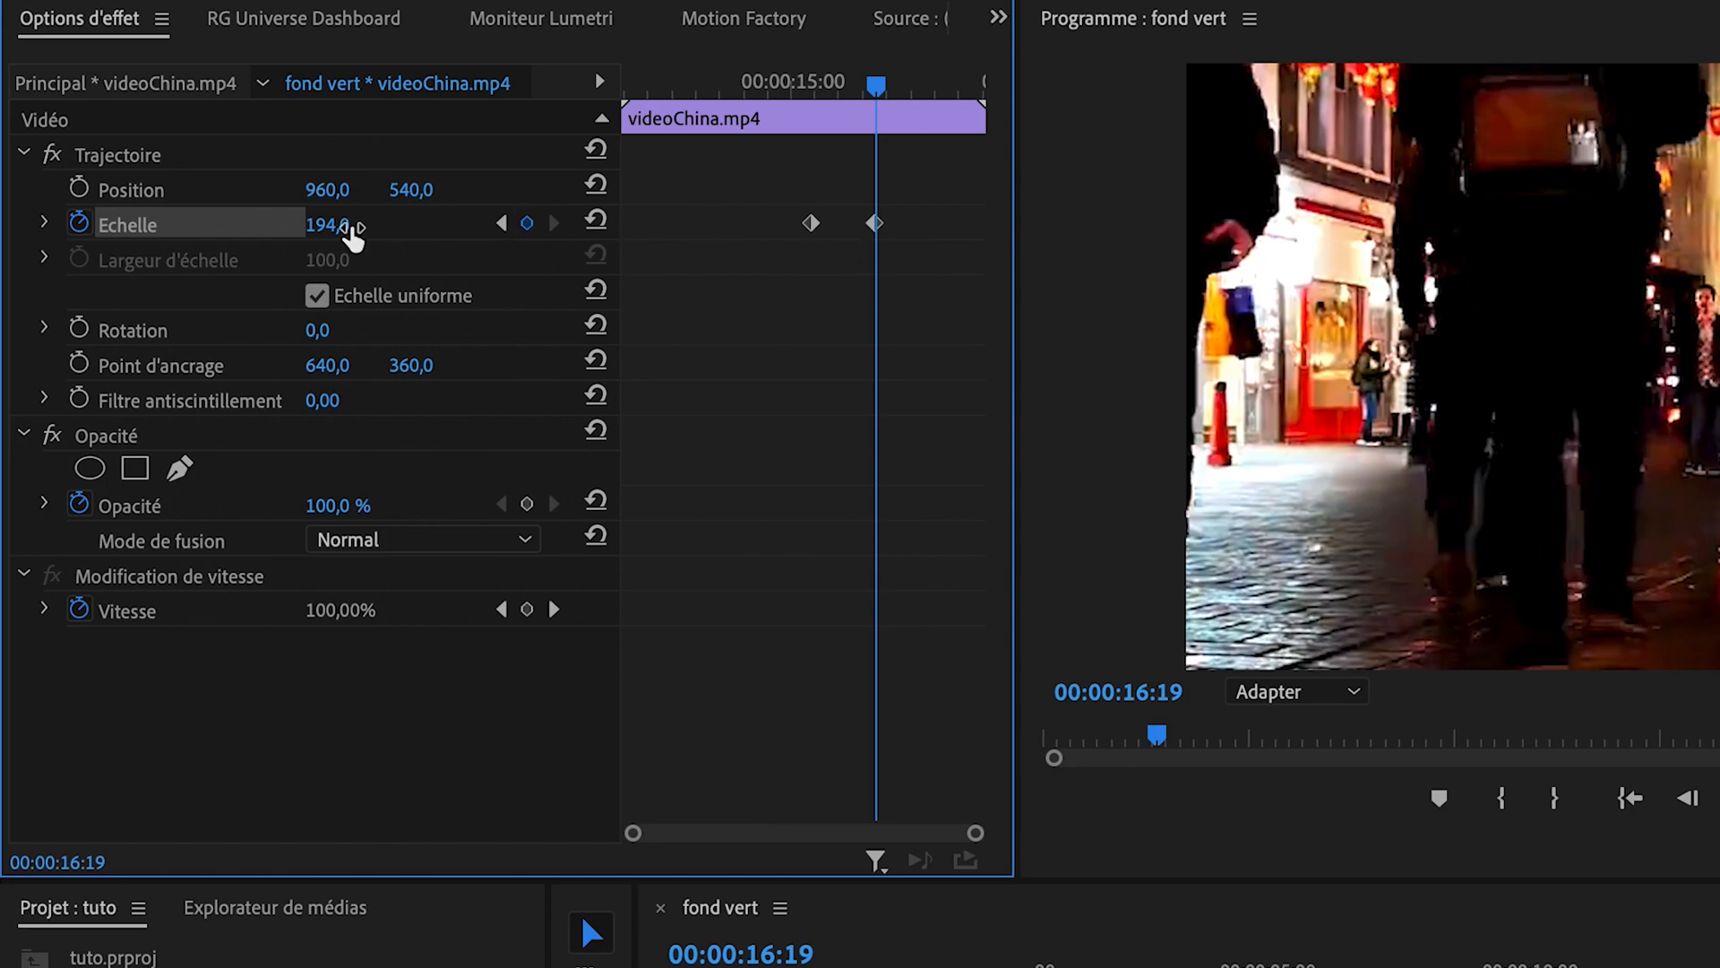
left_click_drag(877, 80, 816, 75)
key("space")
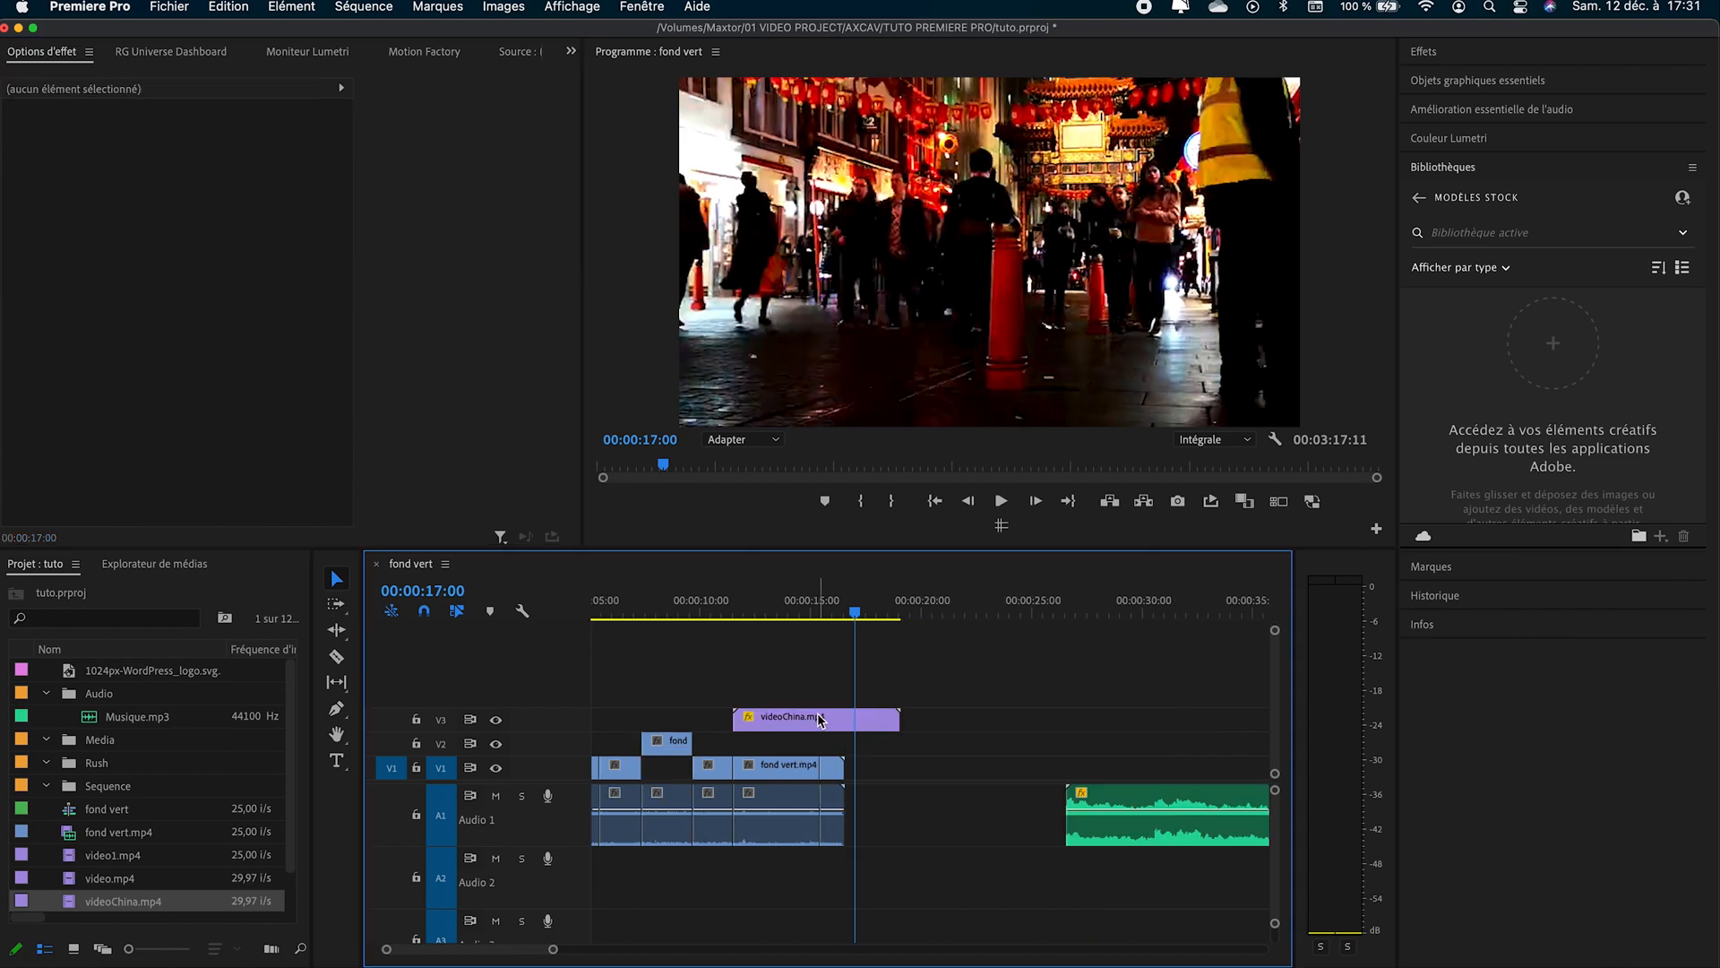
- Move the videoChina.mp4 clip from track V3 down to V1, directly after the last fond vert segment
left_click_drag(818, 719, 933, 766)
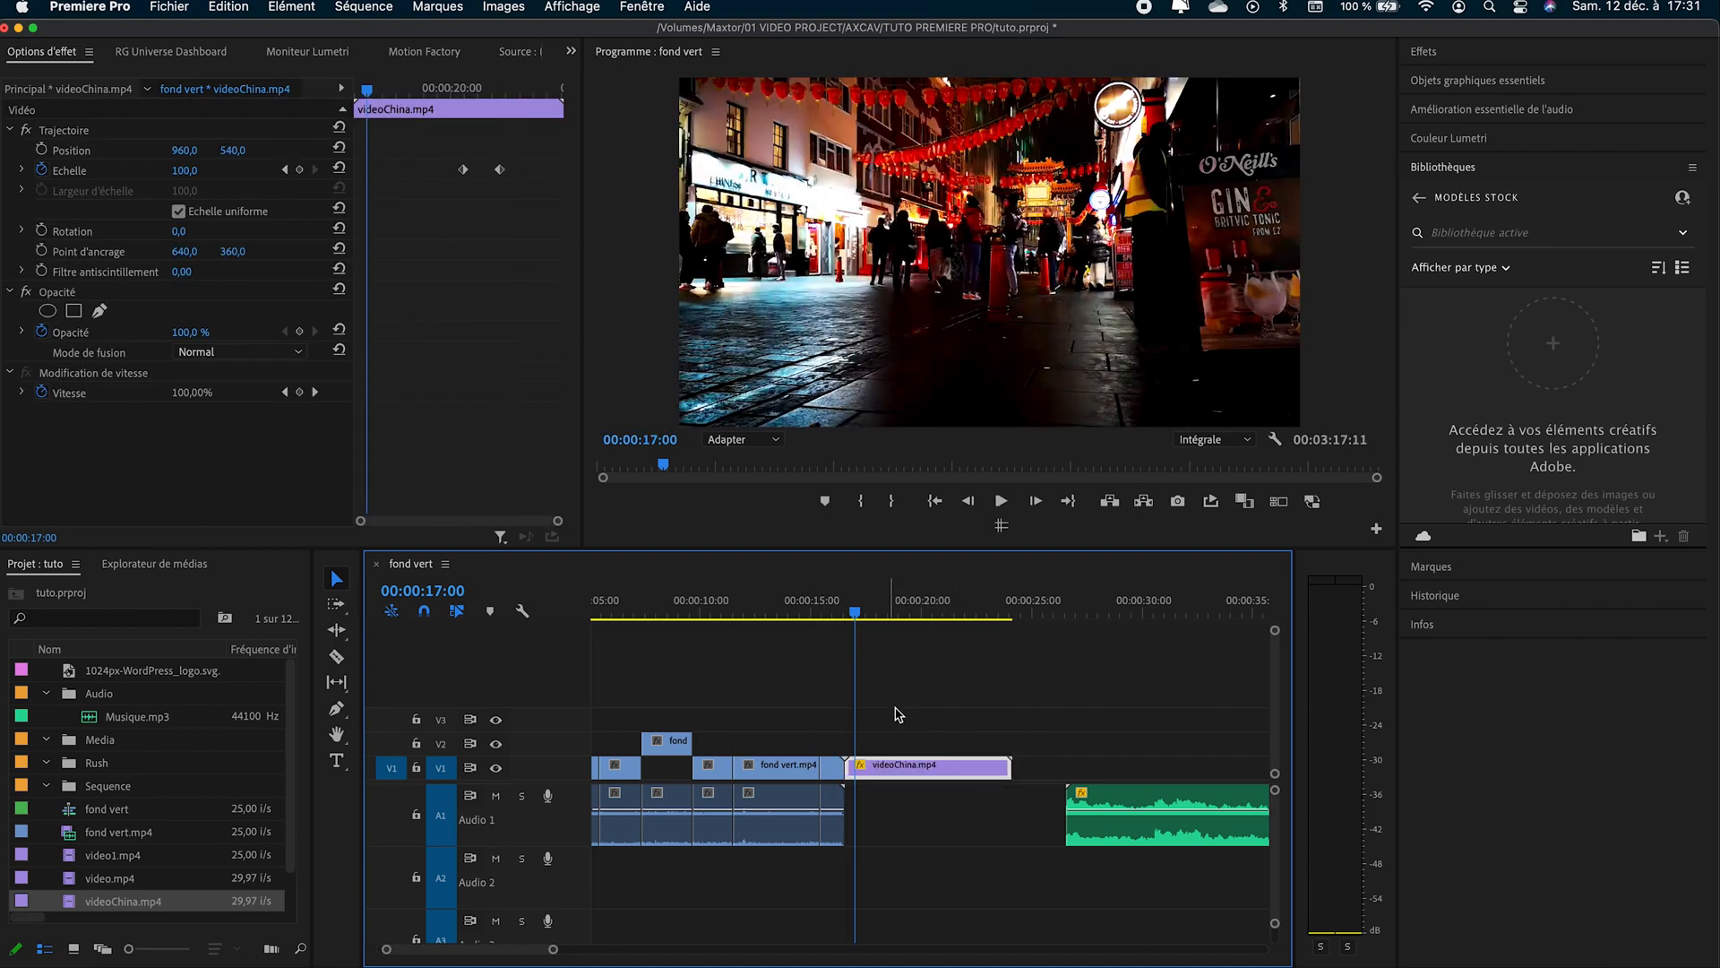
- Apply the Fondu additif video transition between the last fond vert.mp4 segment and videoChina.mp4 on track V1, and preview it
left_click(1530, 55)
left_click(1505, 57)
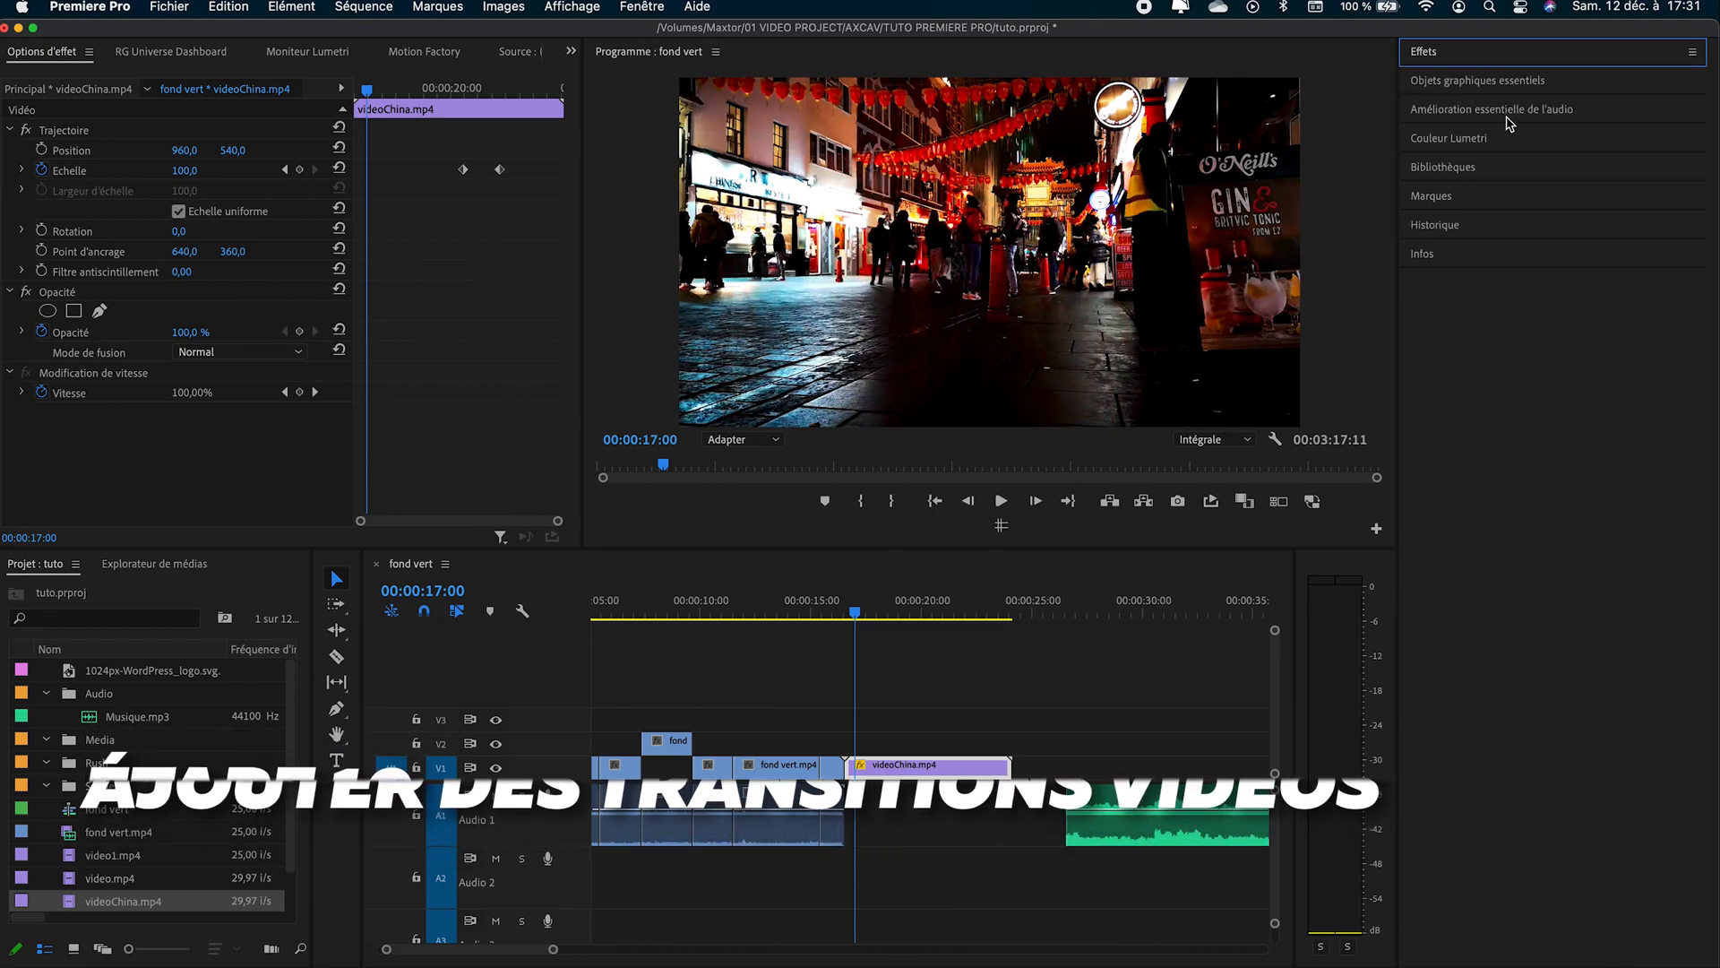
left_click(1470, 59)
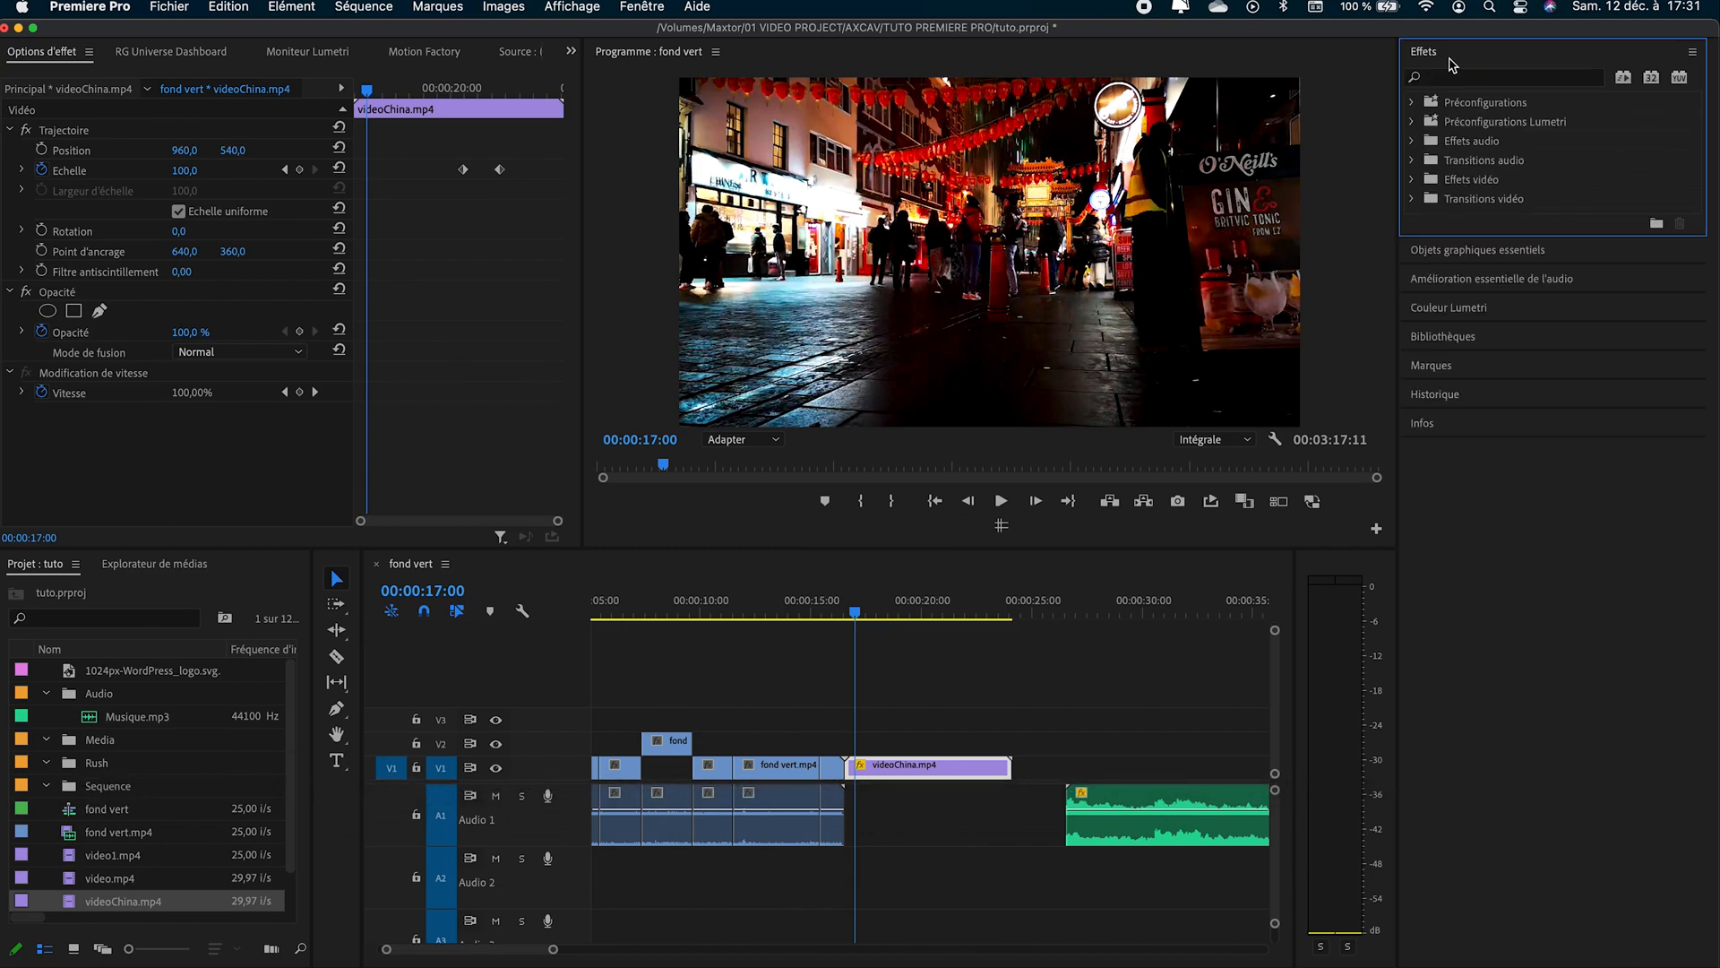
left_click(1414, 161)
left_click(1414, 161)
left_click(1412, 198)
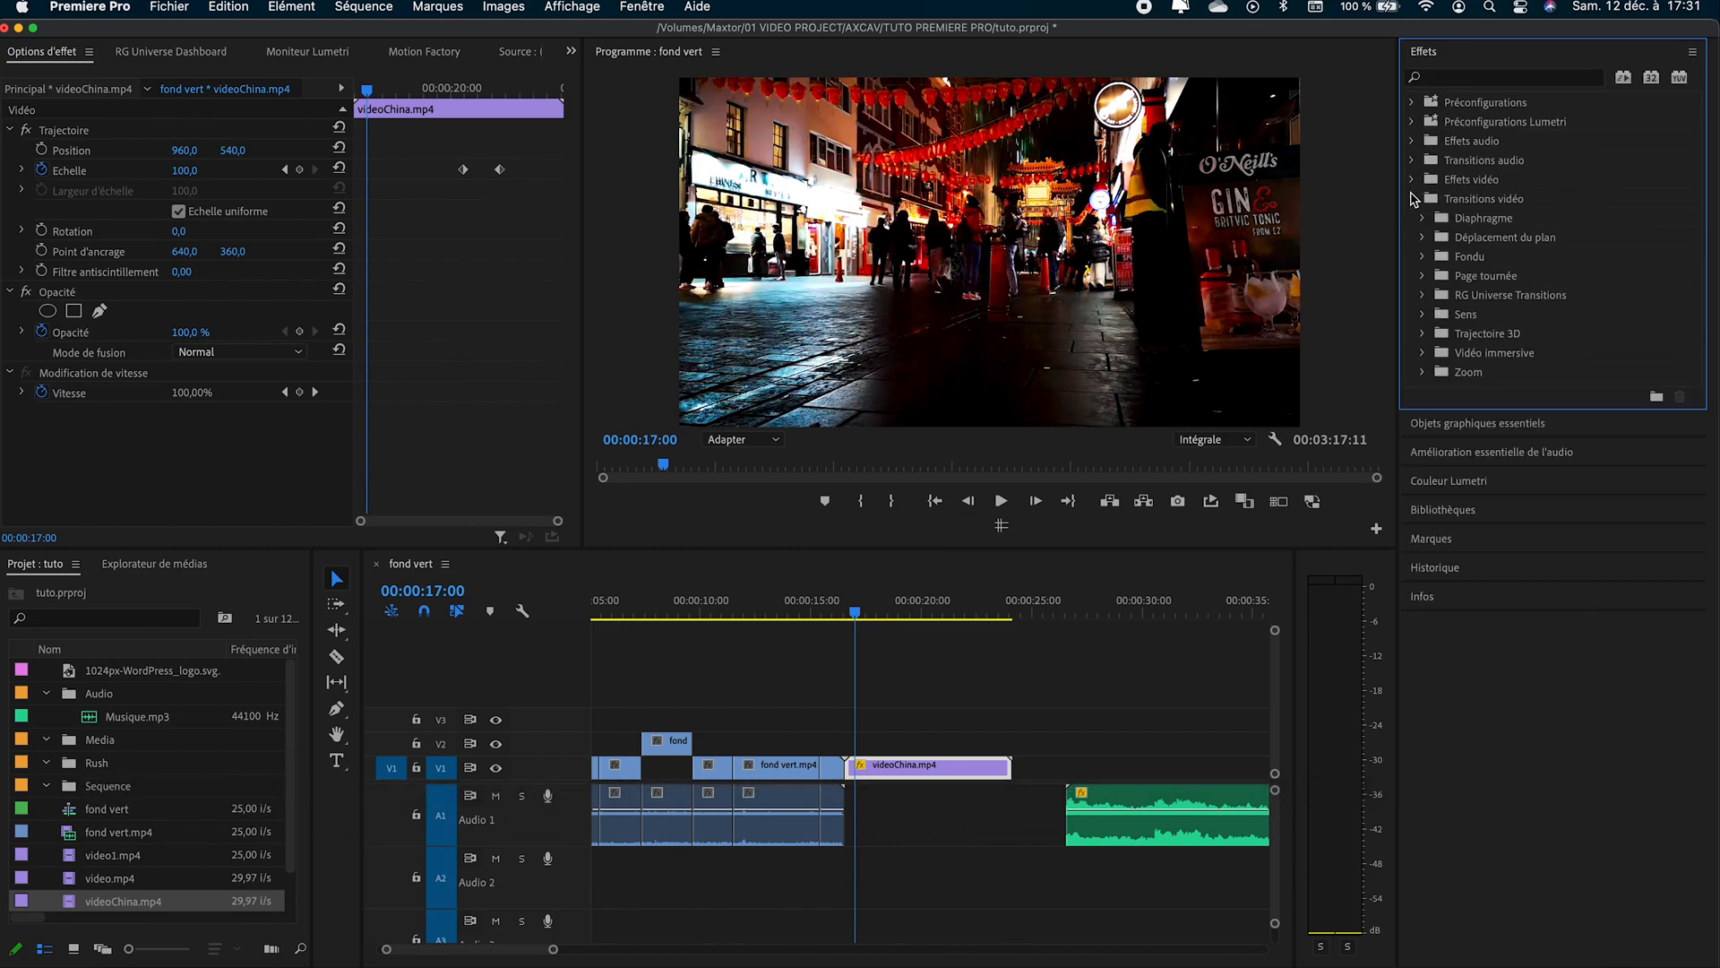
left_click(1423, 258)
left_click_drag(1523, 280, 855, 789)
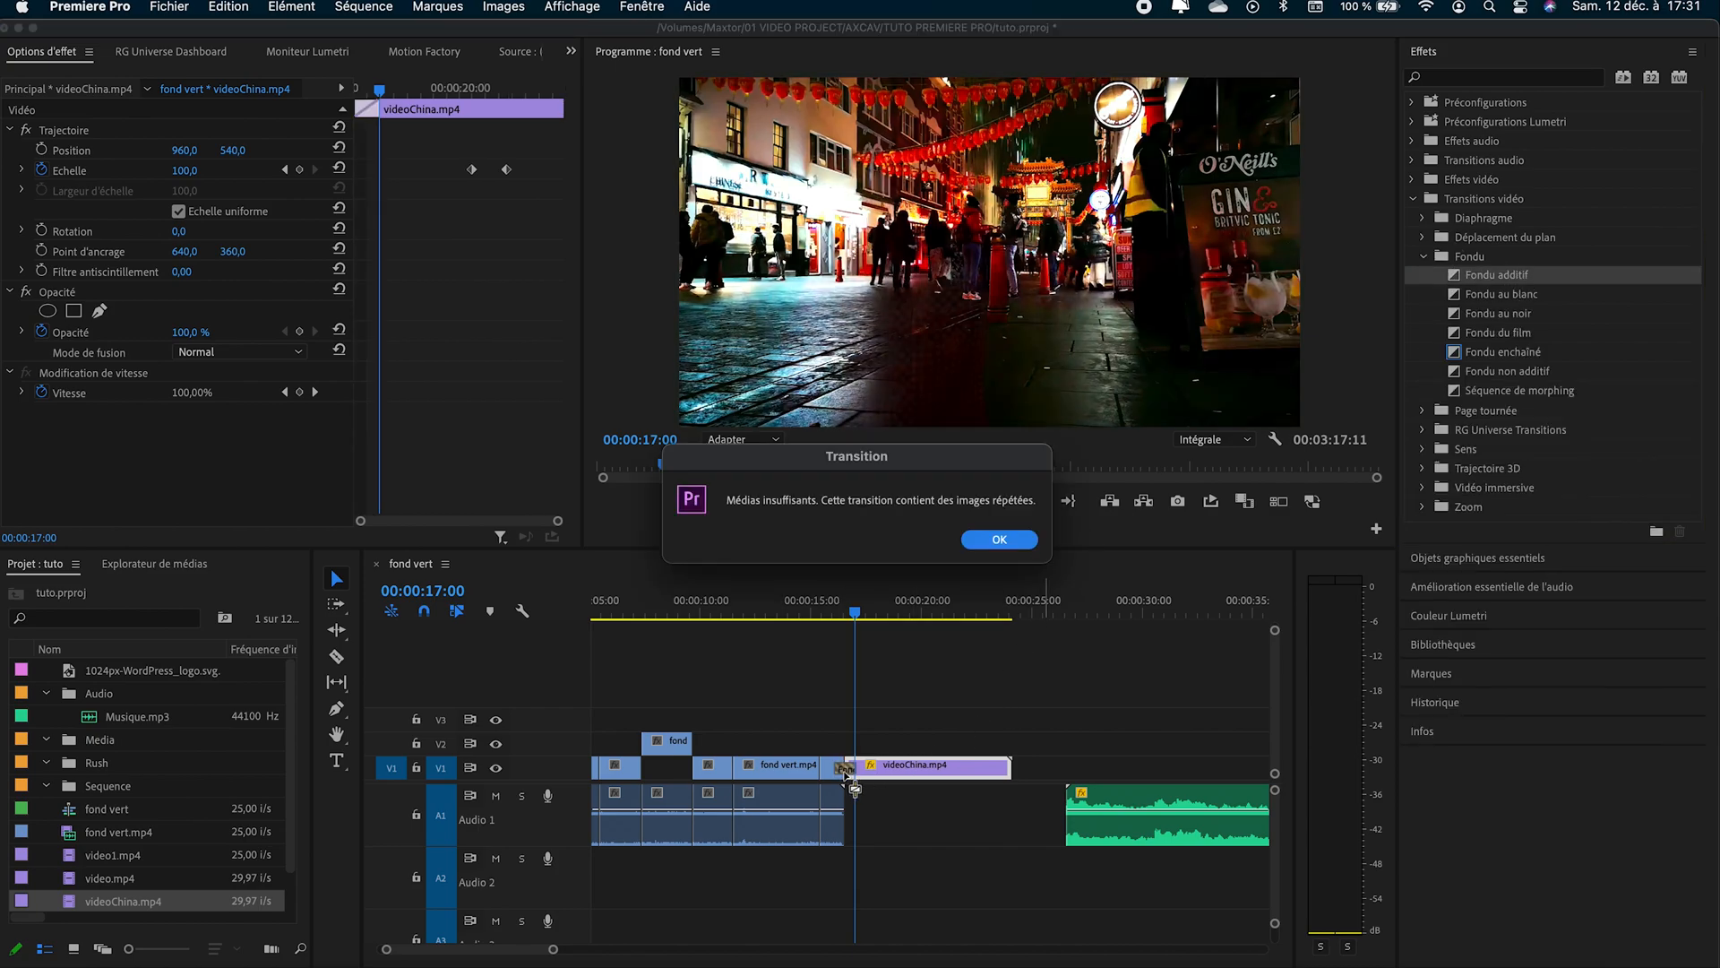
left_click(986, 539)
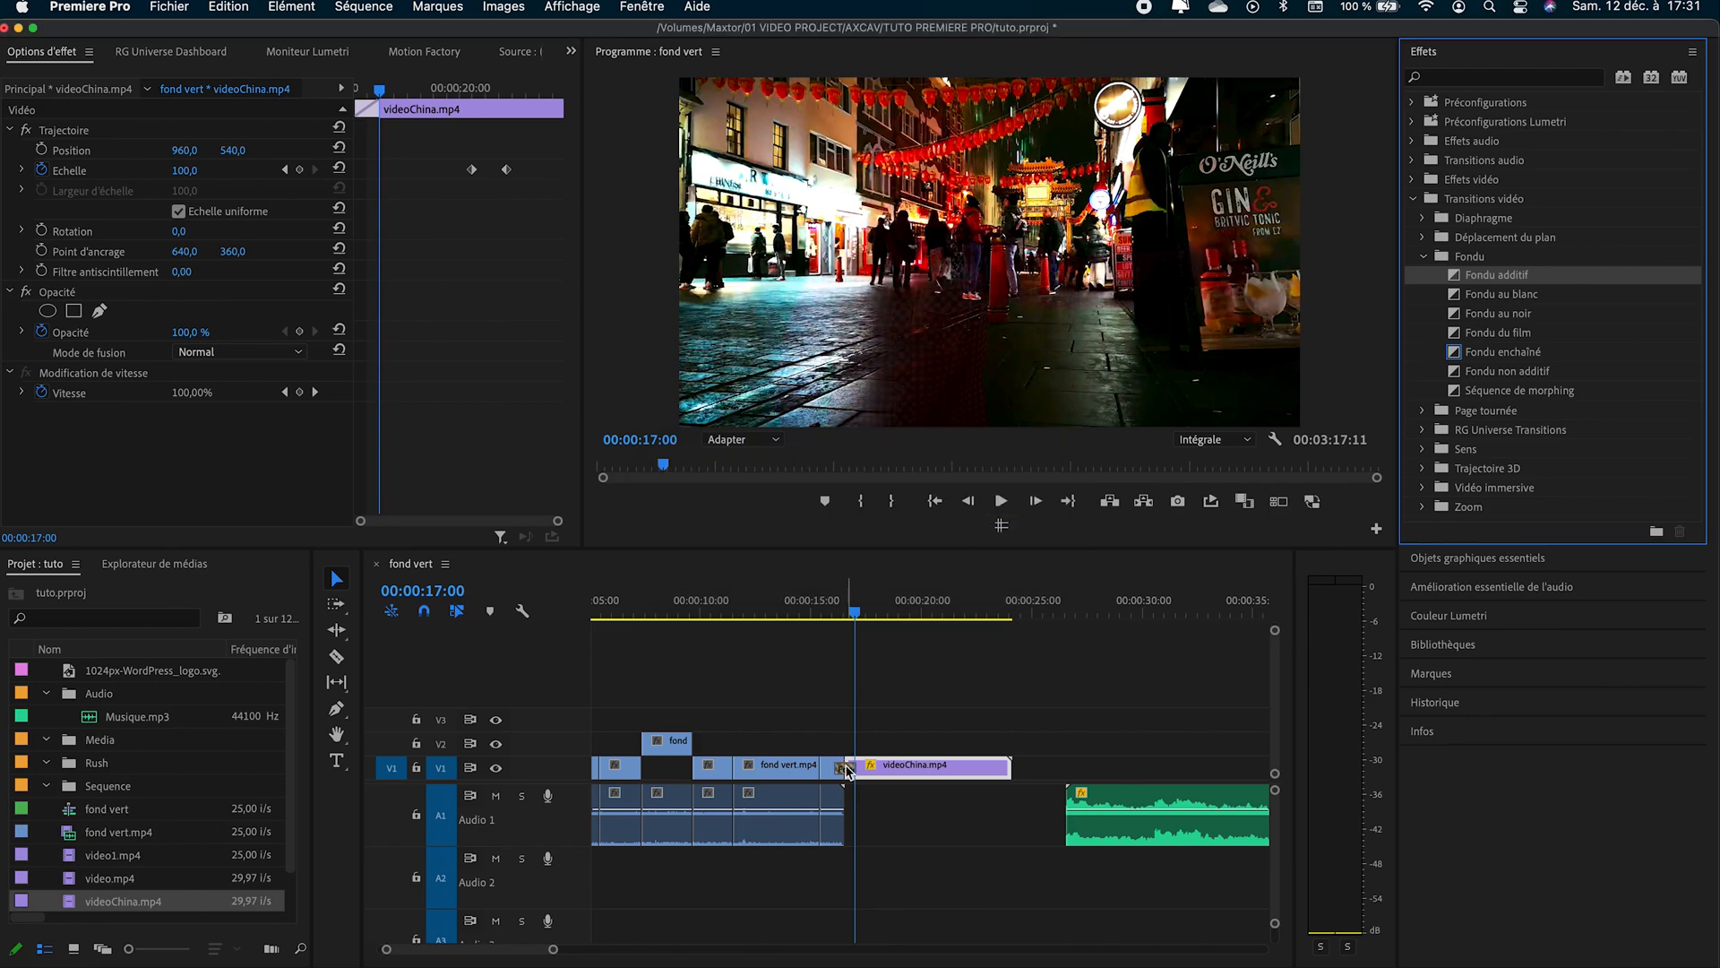
scroll(848, 760, "up", 3)
mouse_move(861, 608)
left_mouse_down()
mouse_move(830, 607)
mouse_move(852, 608)
left_mouse_up()
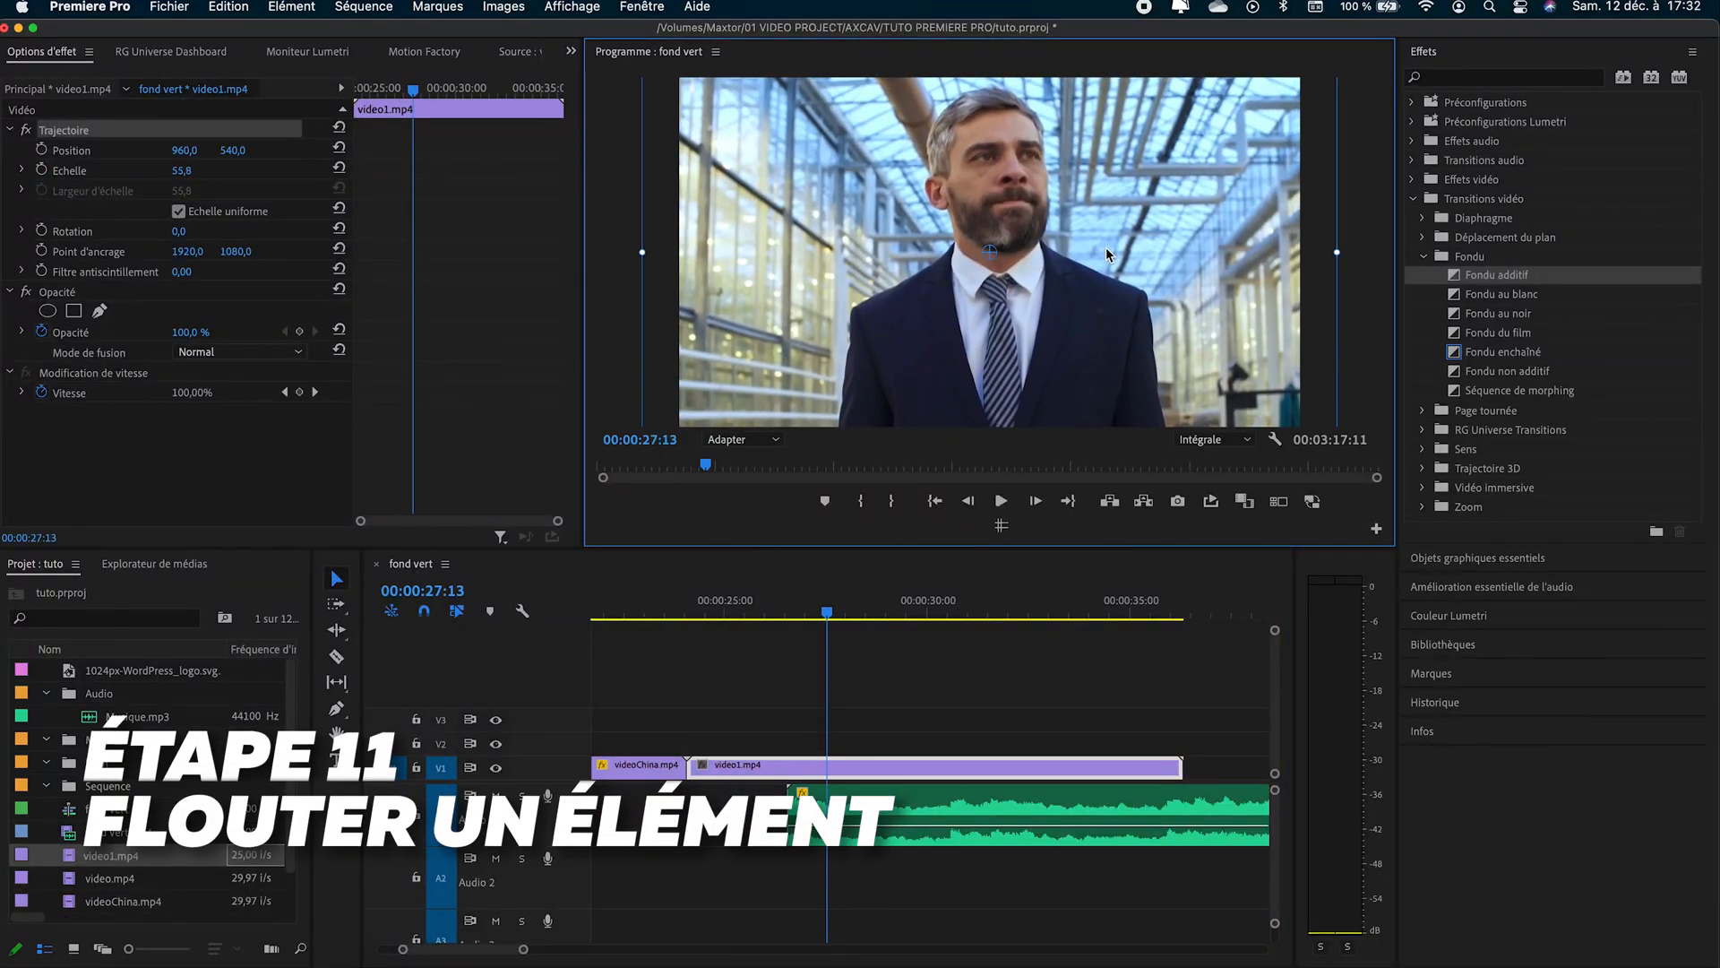
scroll(1108, 255, "down", 4)
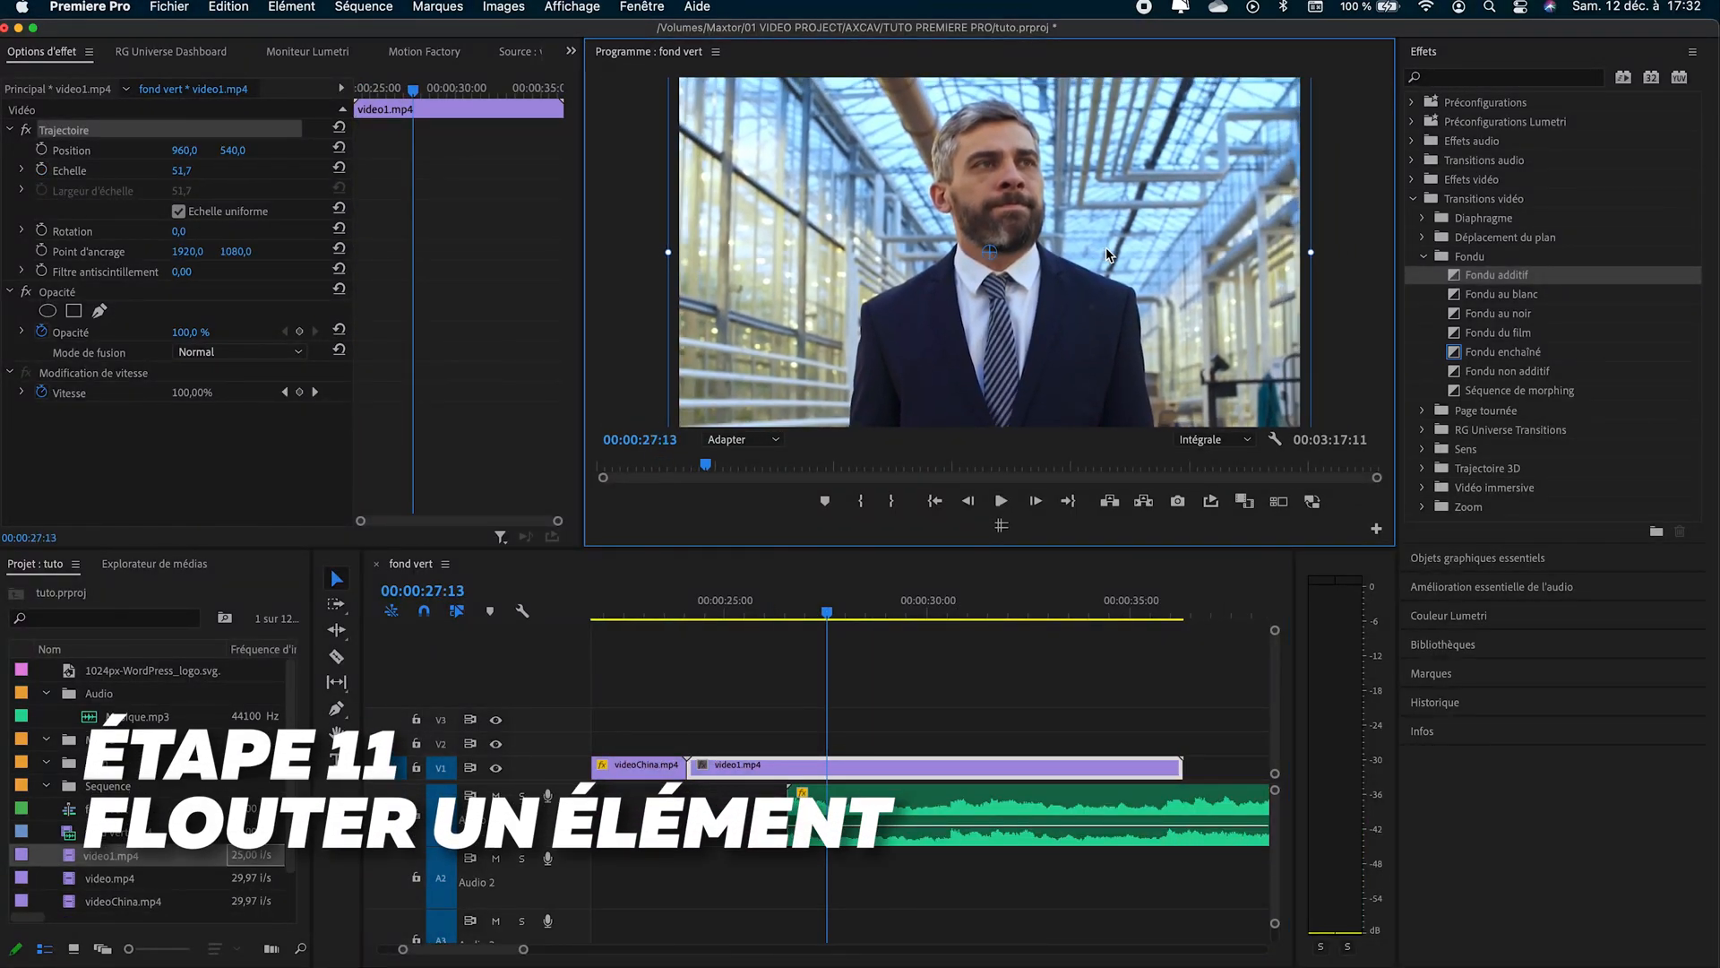
- Find the Flou gaussien video effect by searching for "flou" and apply it to the video1.mp4 clip
left_click(1503, 78)
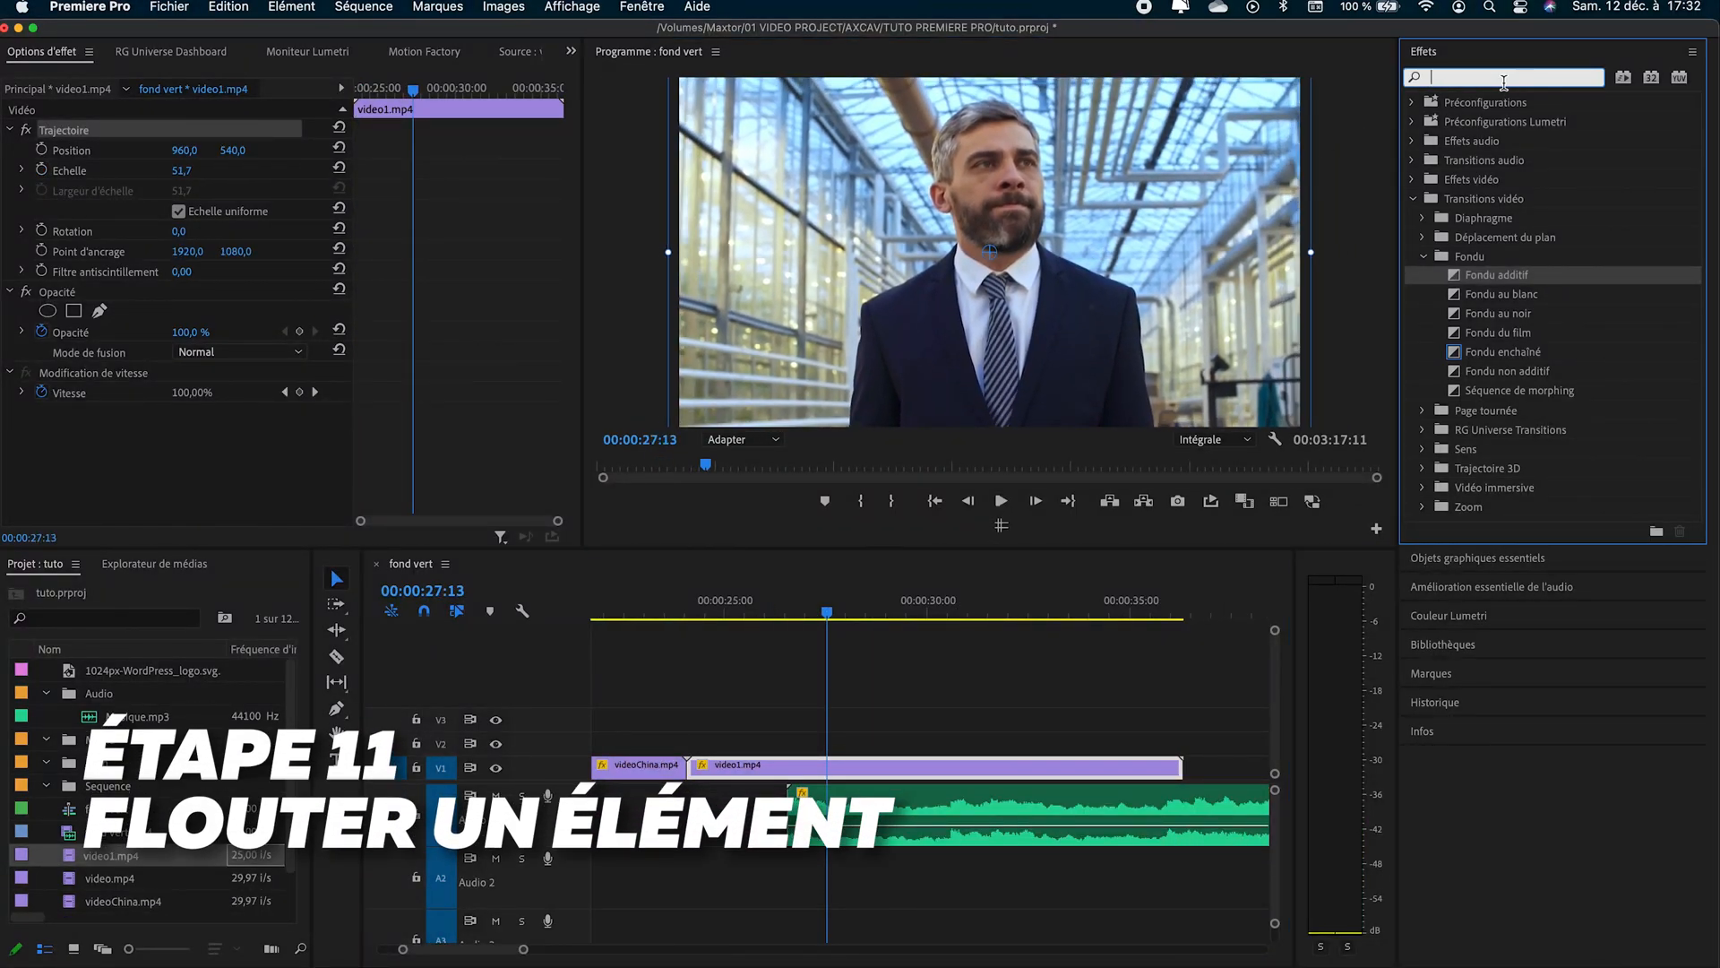
type("flou")
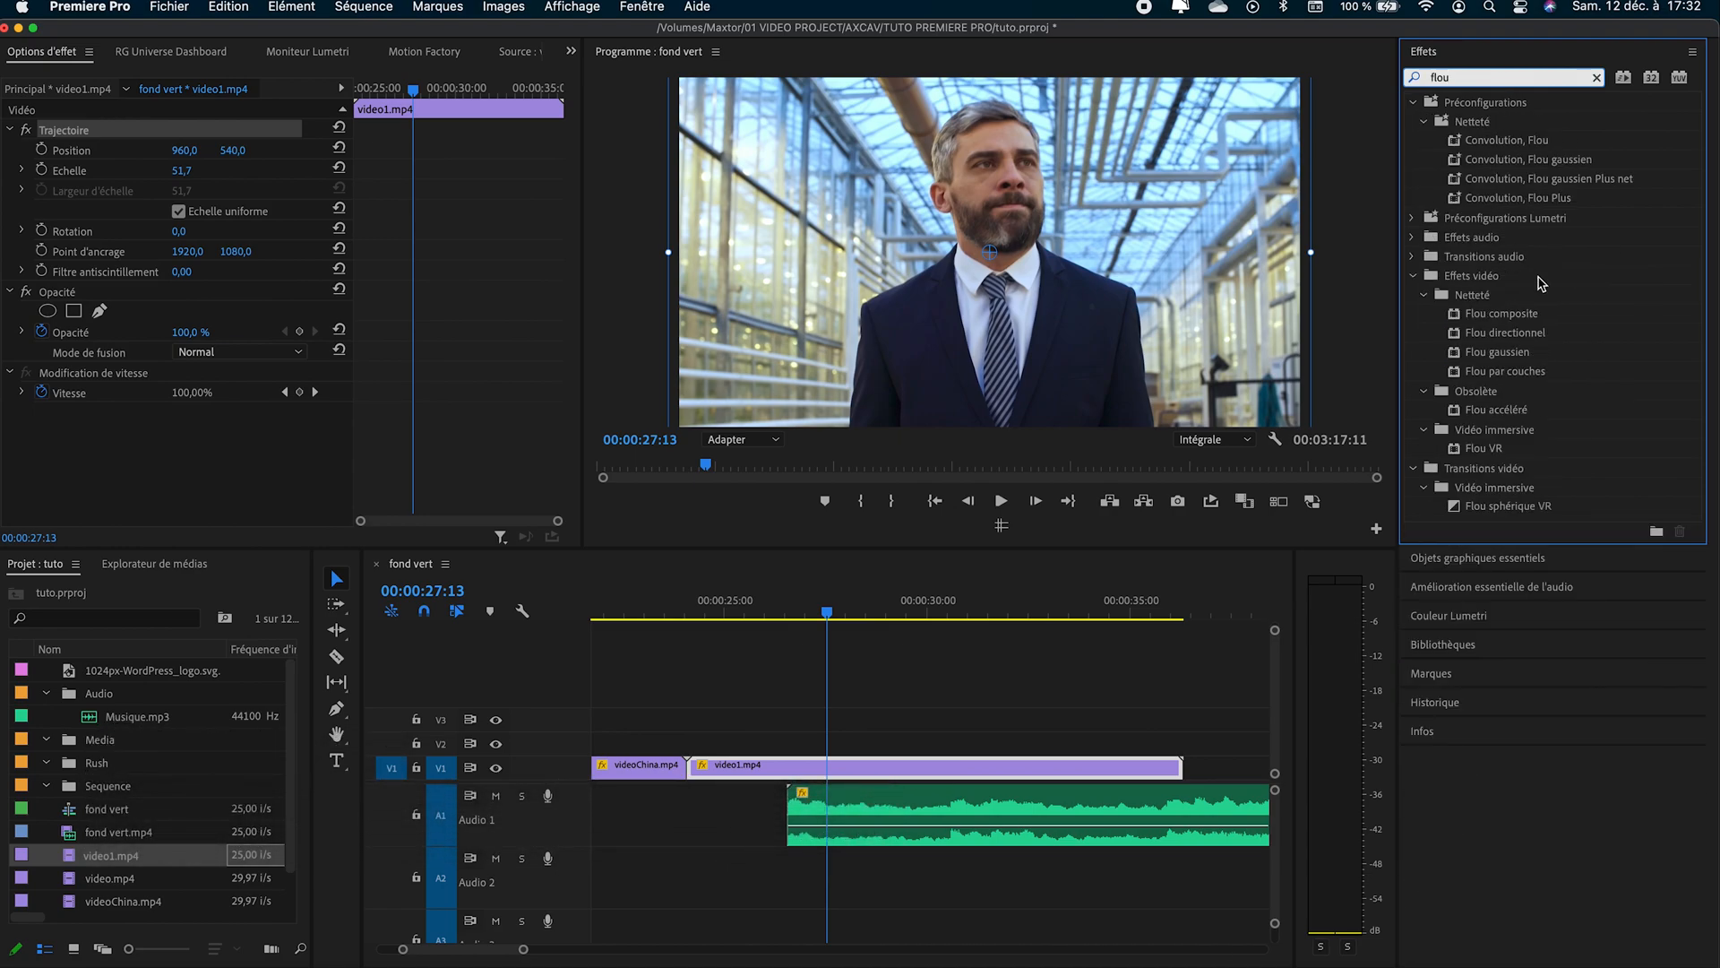
left_click(1504, 358)
left_click_drag(1024, 635, 899, 772)
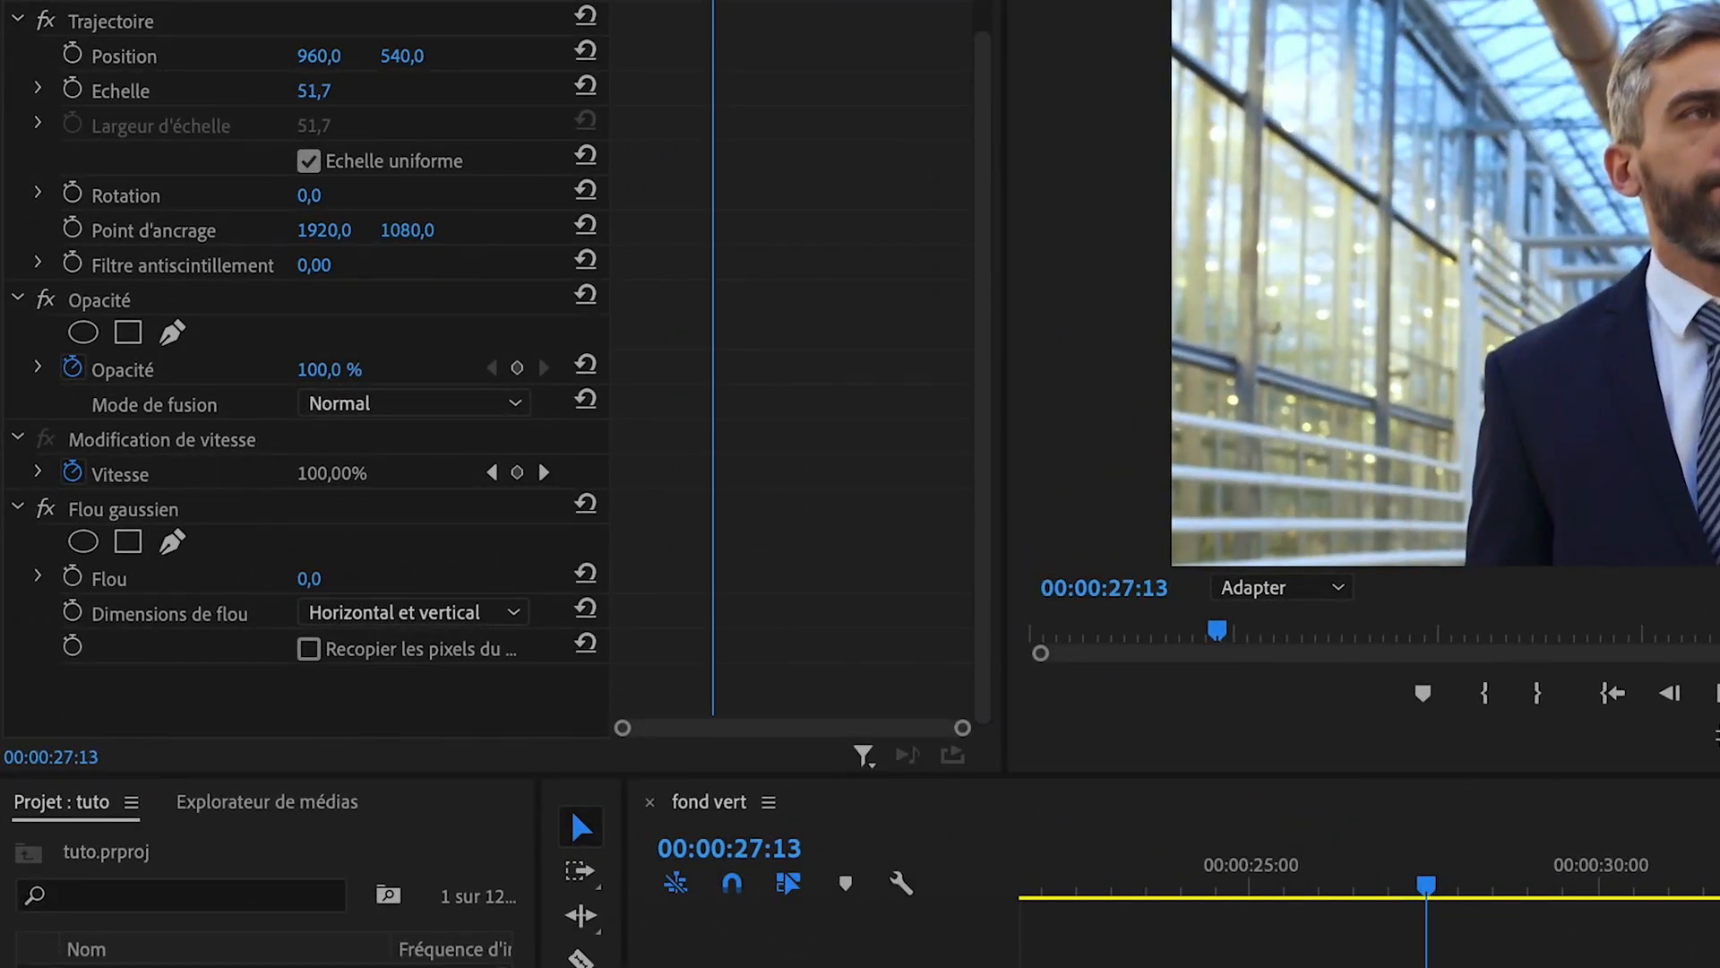
- Try raising the Flou gaussien amount on the whole video1.mp4 image, and return it to 0
left_click(251, 514)
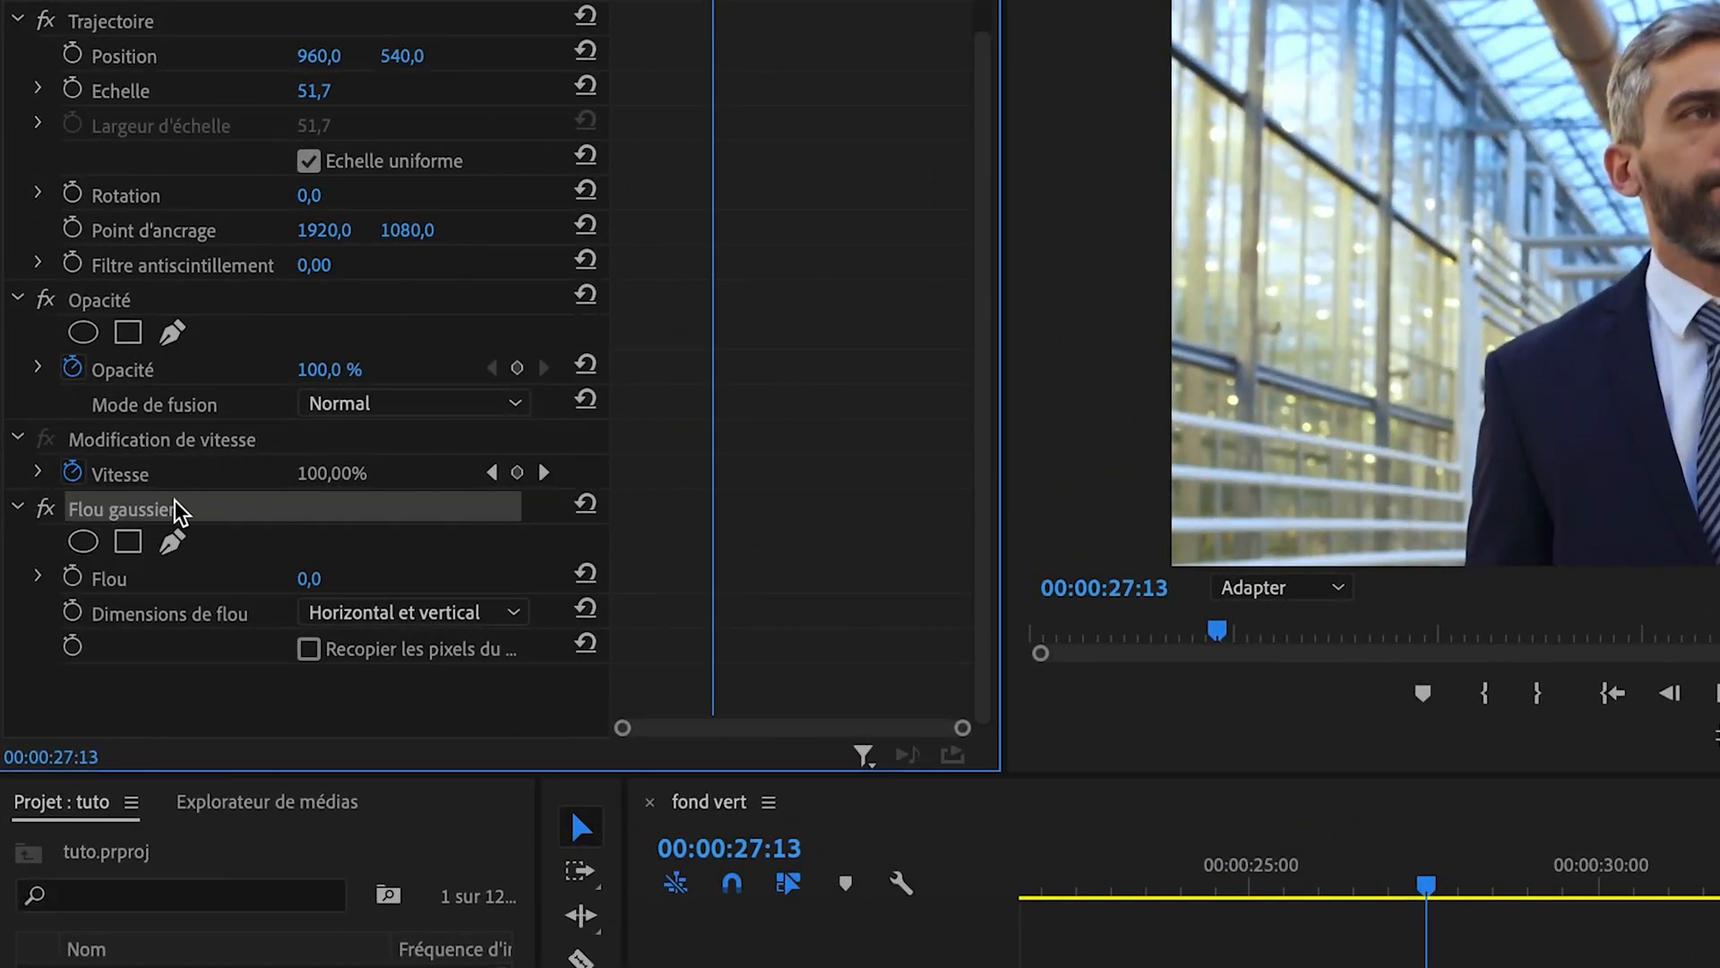
left_click_drag(332, 592, 428, 591)
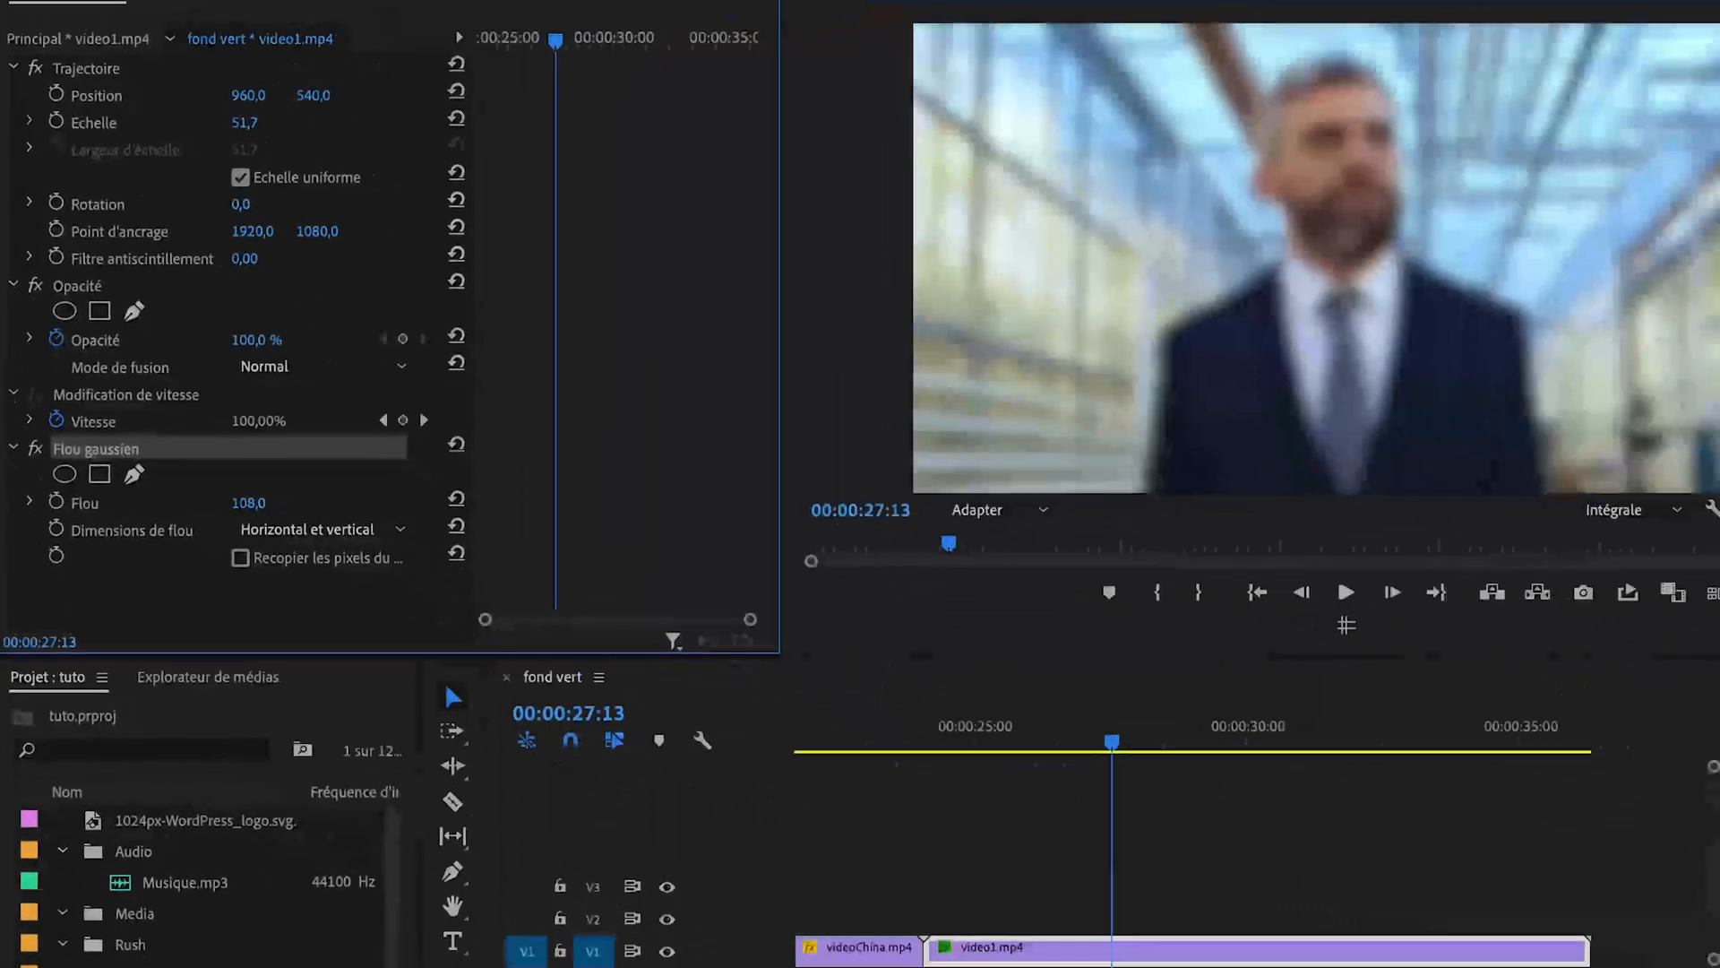
left_click_drag(345, 503, 251, 503)
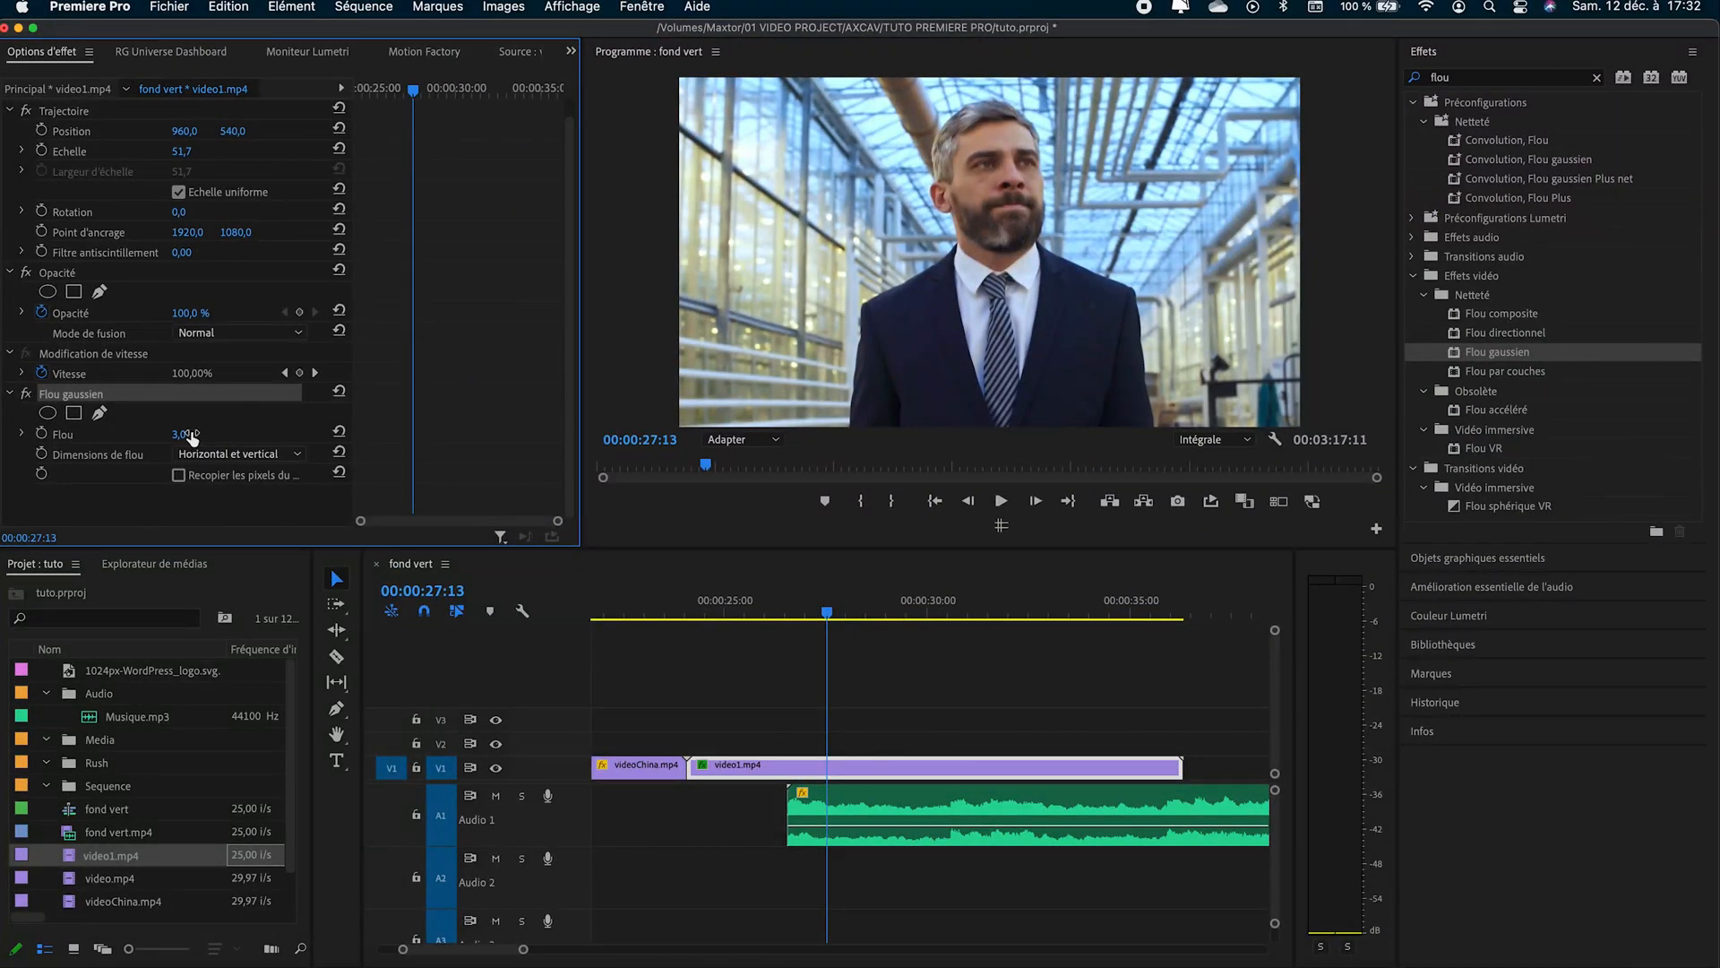
- Add an elliptical mask to the Flou gaussien effect and fit it around the man's face
left_click(49, 414)
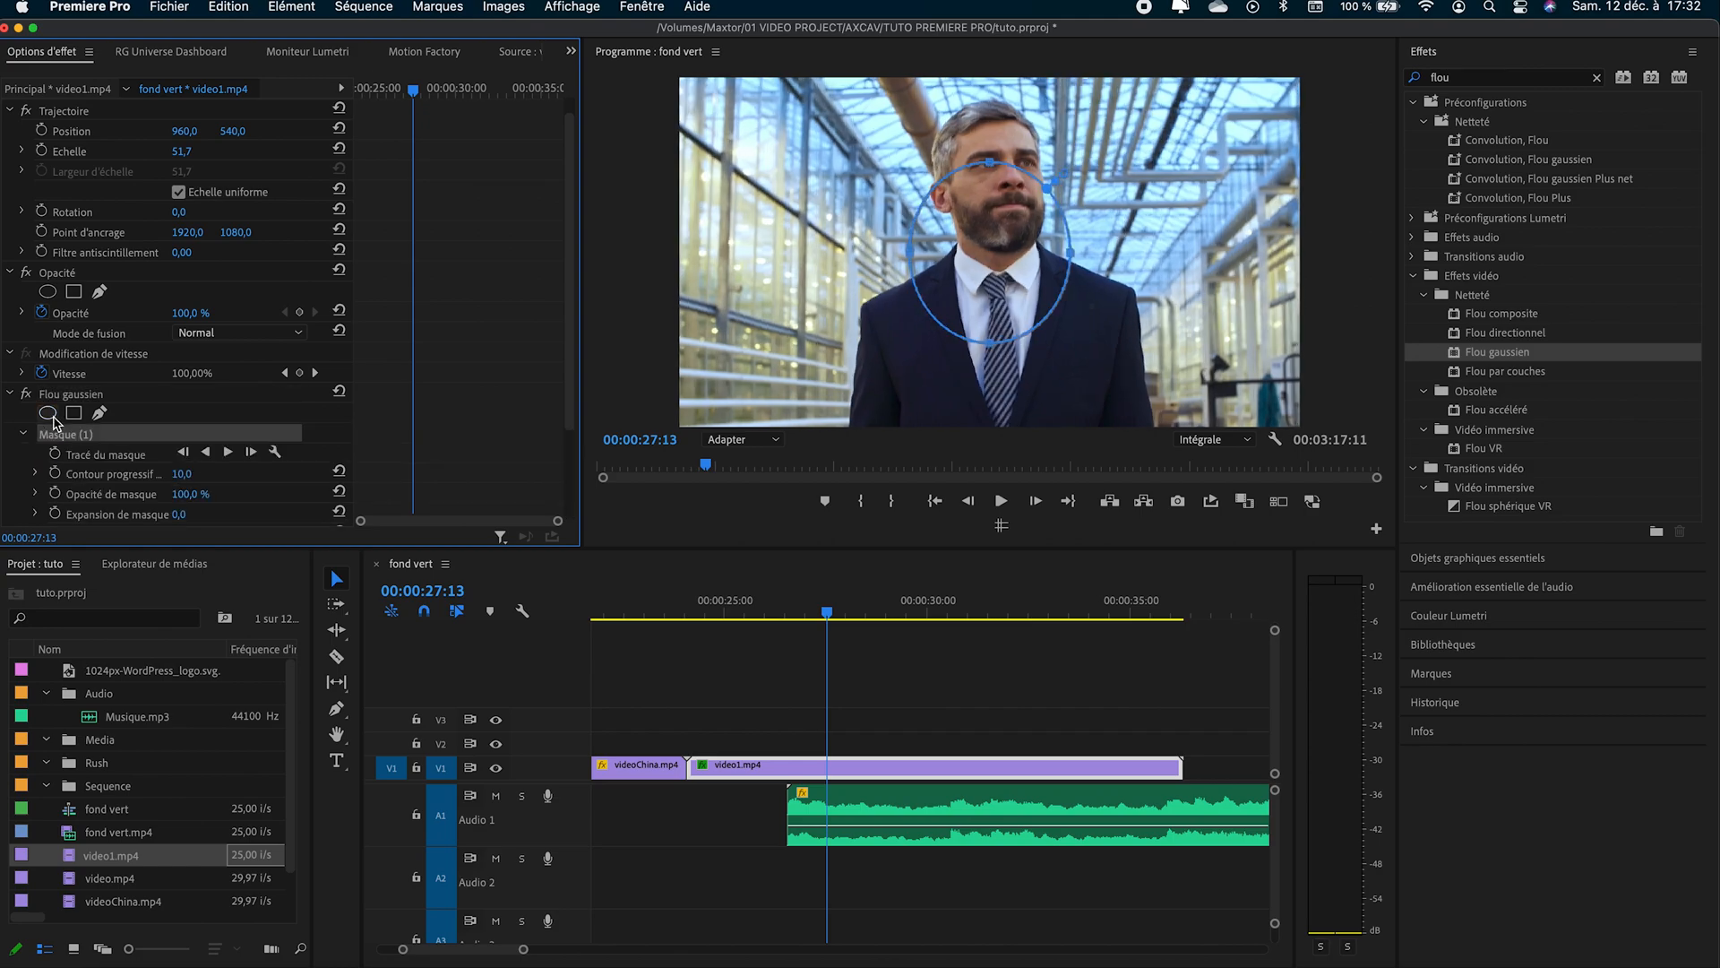
left_click_drag(1020, 280, 1022, 203)
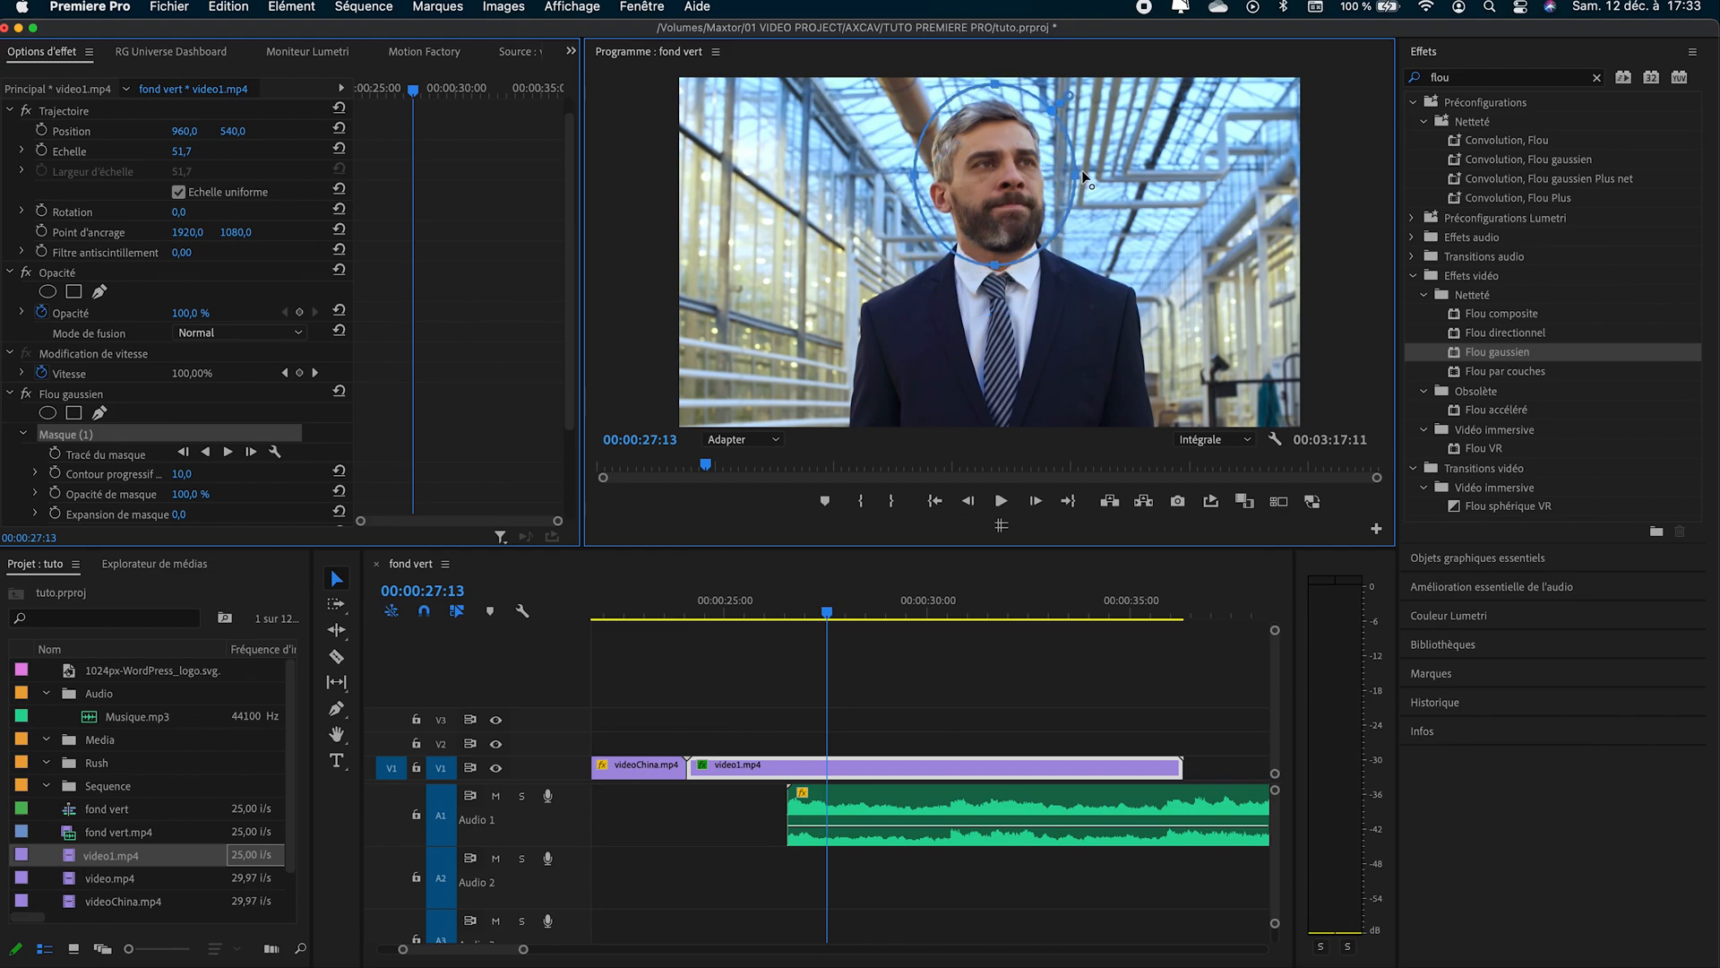
left_click_drag(1078, 170, 1047, 172)
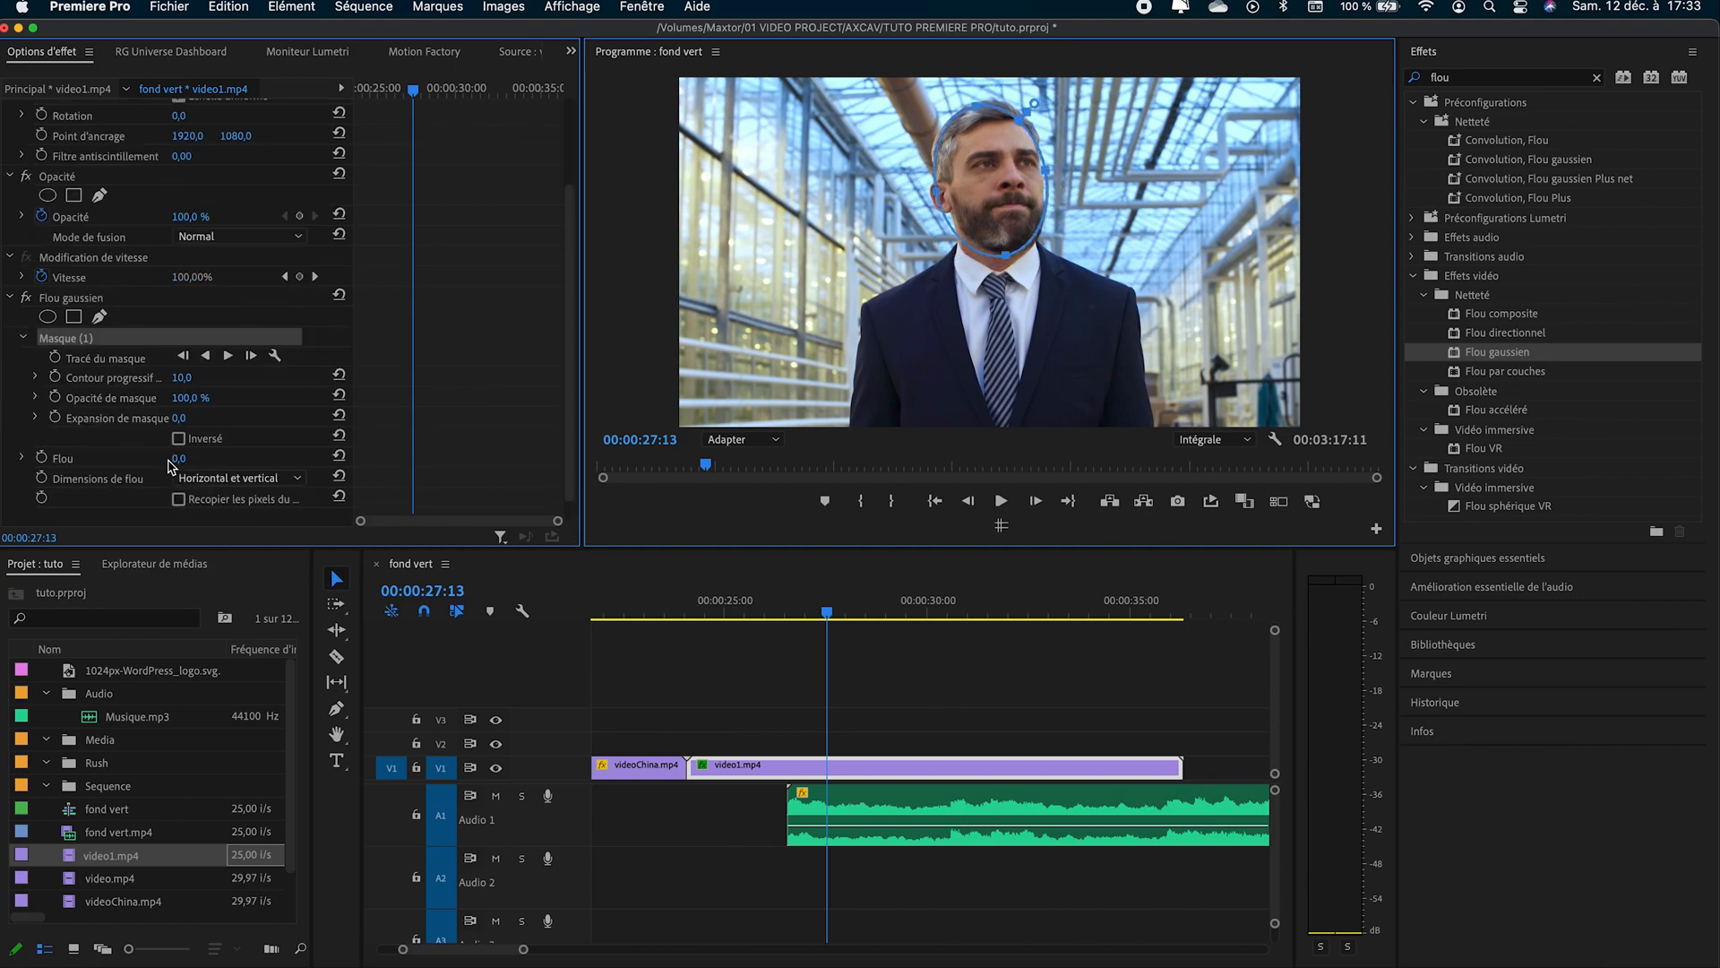
- Set the masked Flou gaussien amount to 149 and track the face mask forward through the video1.mp4 clip
left_click_drag(176, 459, 335, 460)
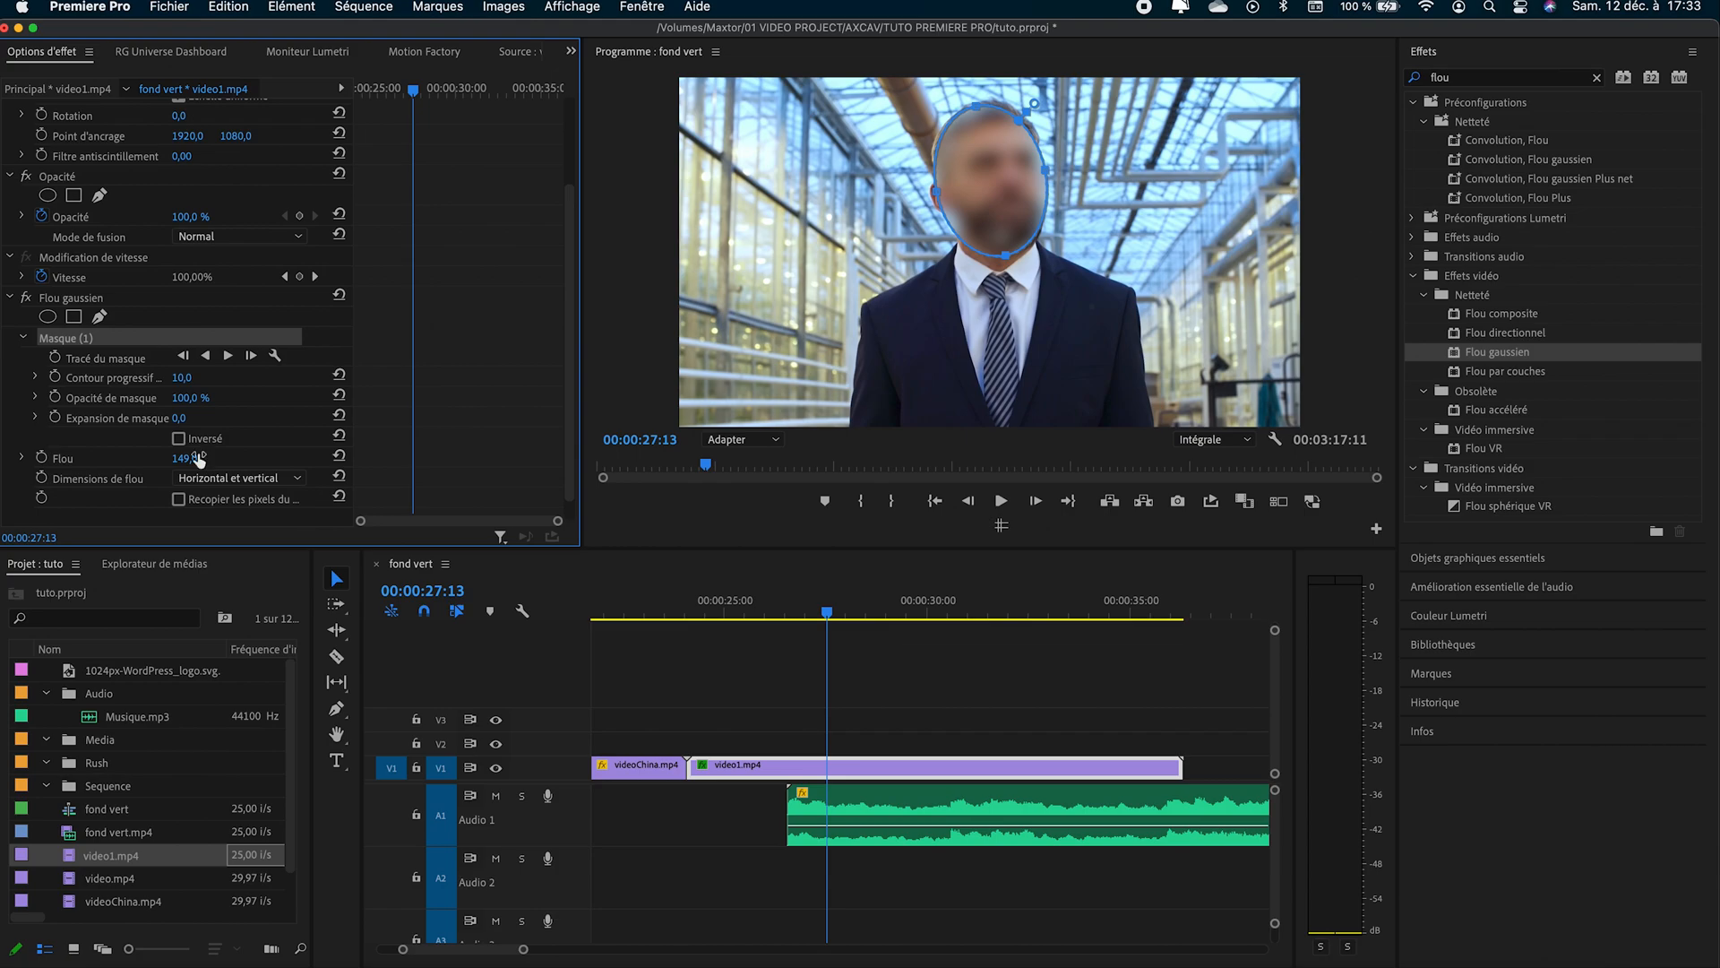
key("super+s")
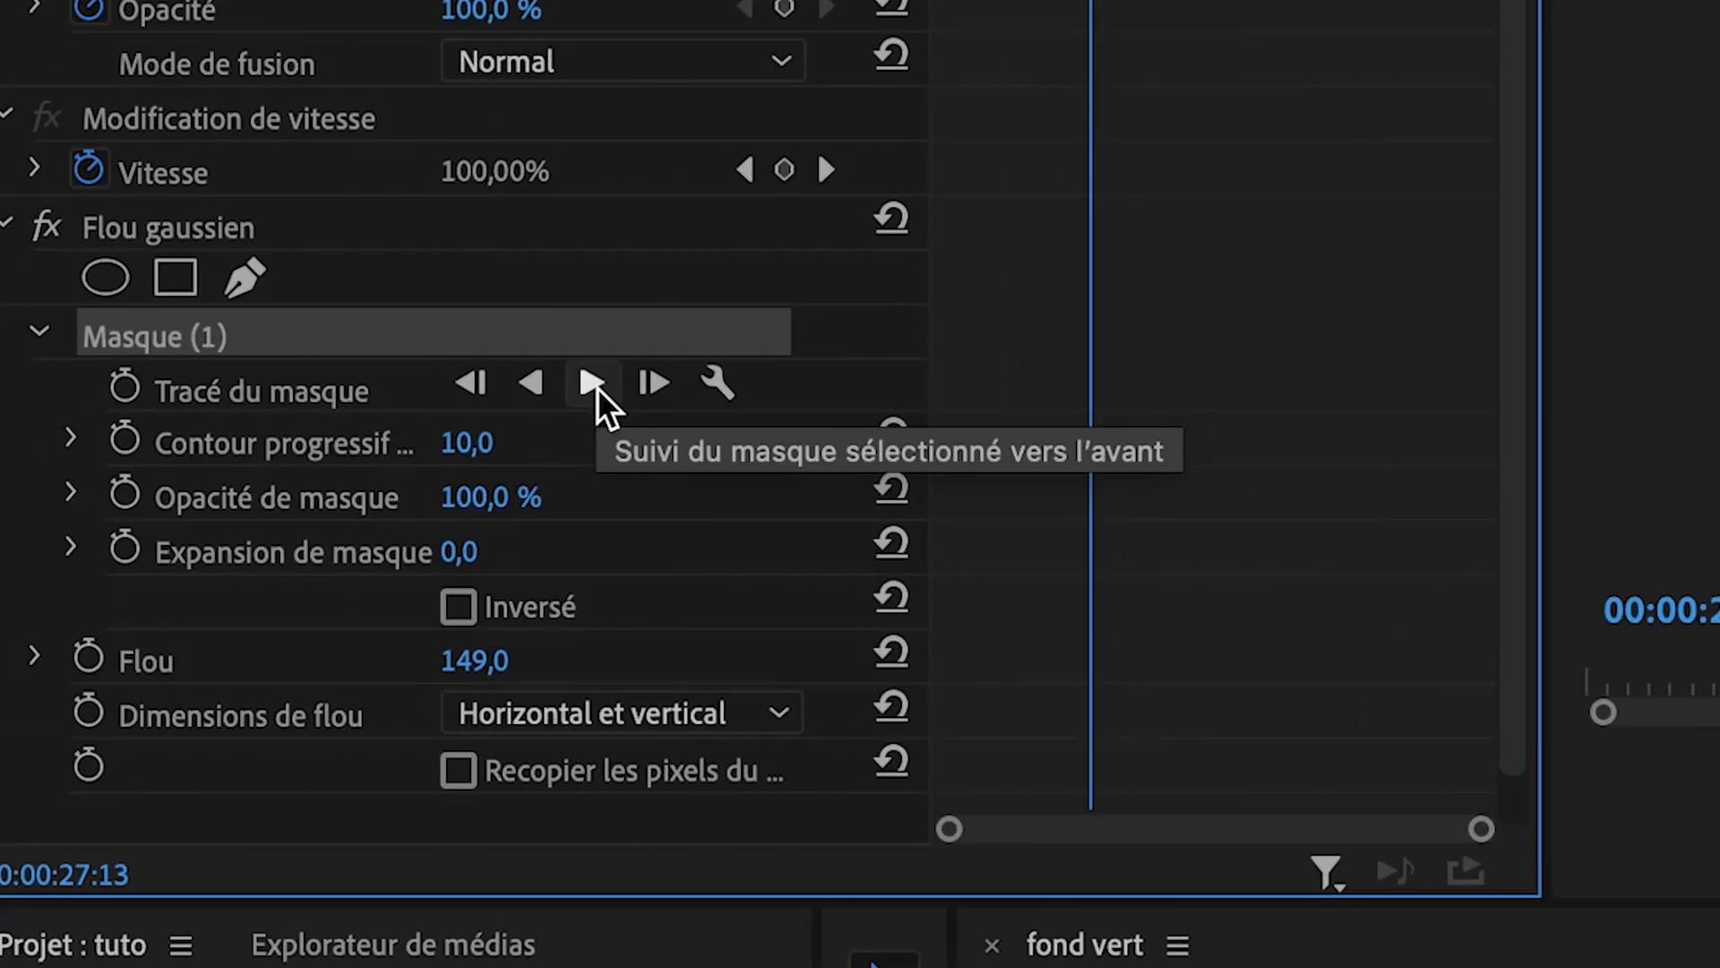
left_click(594, 385)
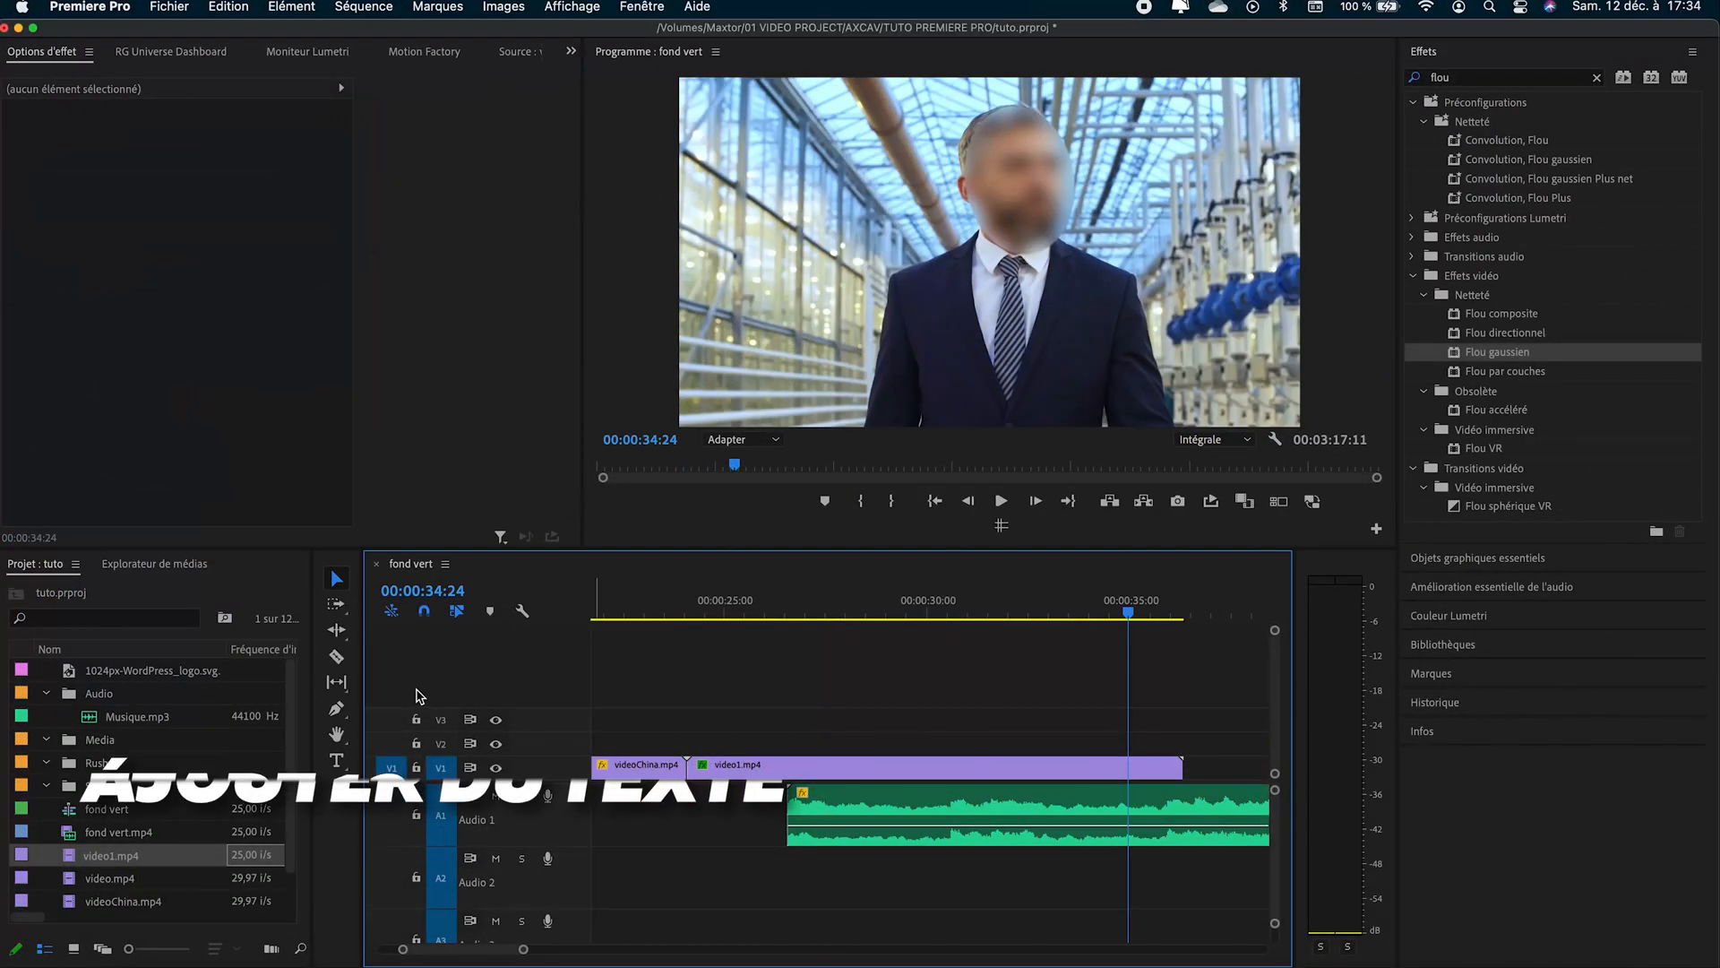
- Add a text box reading "bienvenue" over the centre of the video1.mp4 image at 00:00:34:24
left_click(336, 759)
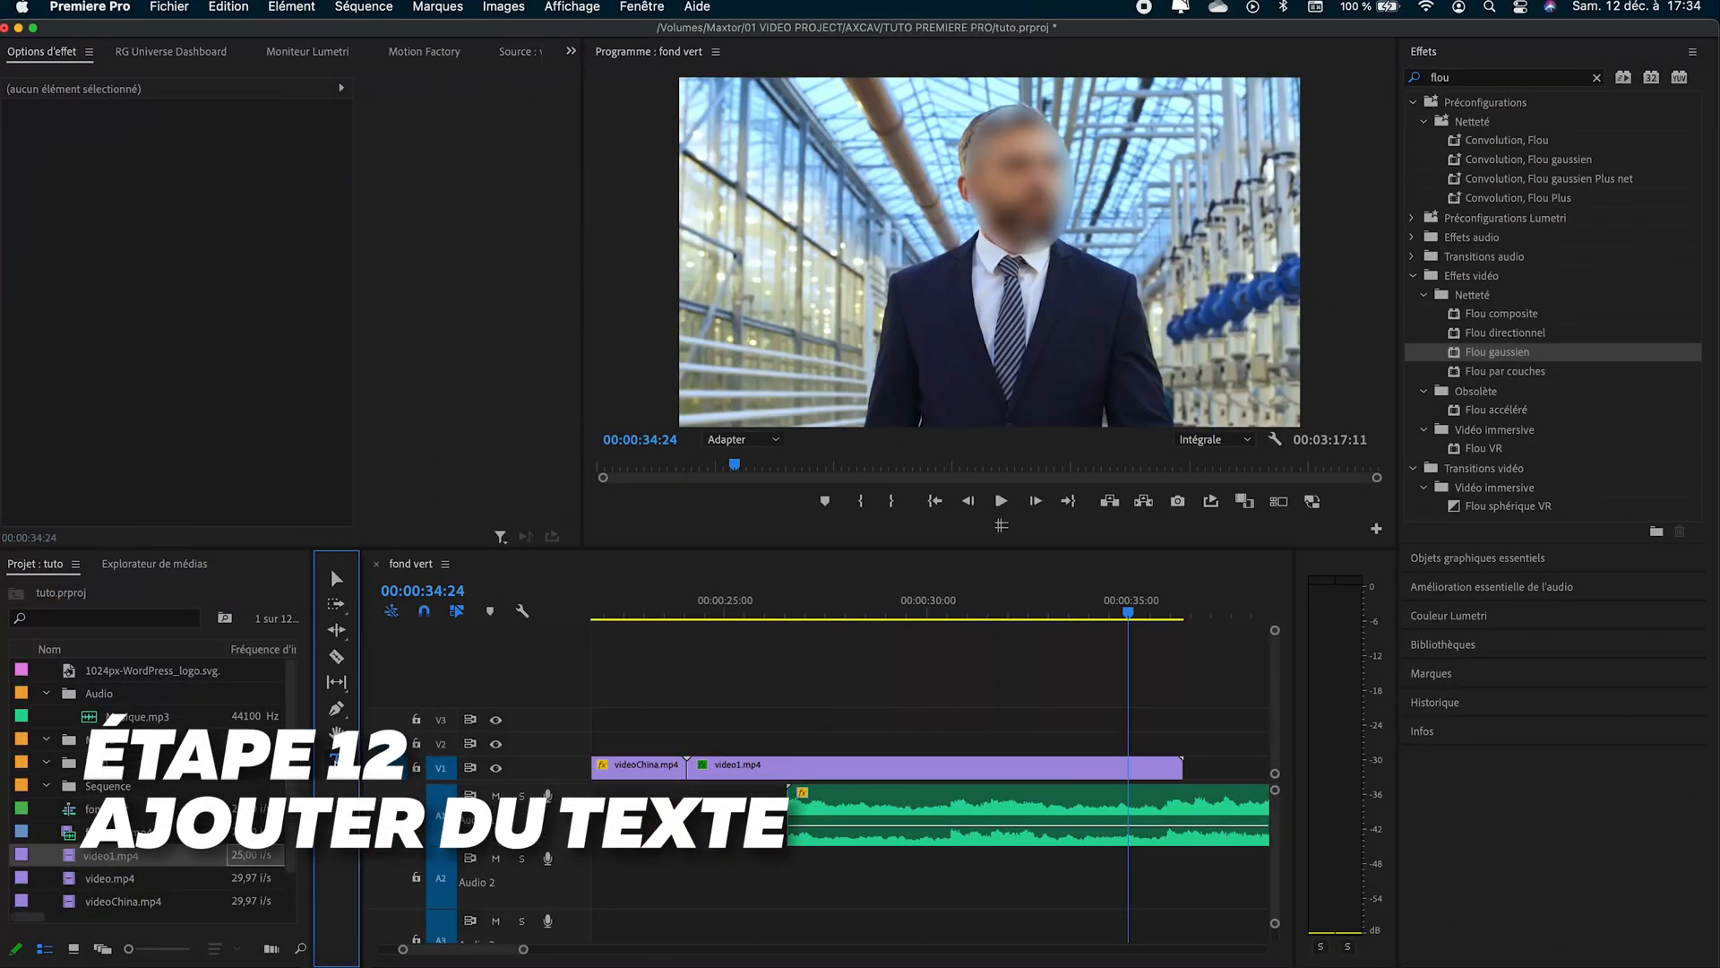
left_click_drag(789, 172, 1204, 353)
left_click_drag(1204, 354, 1231, 366)
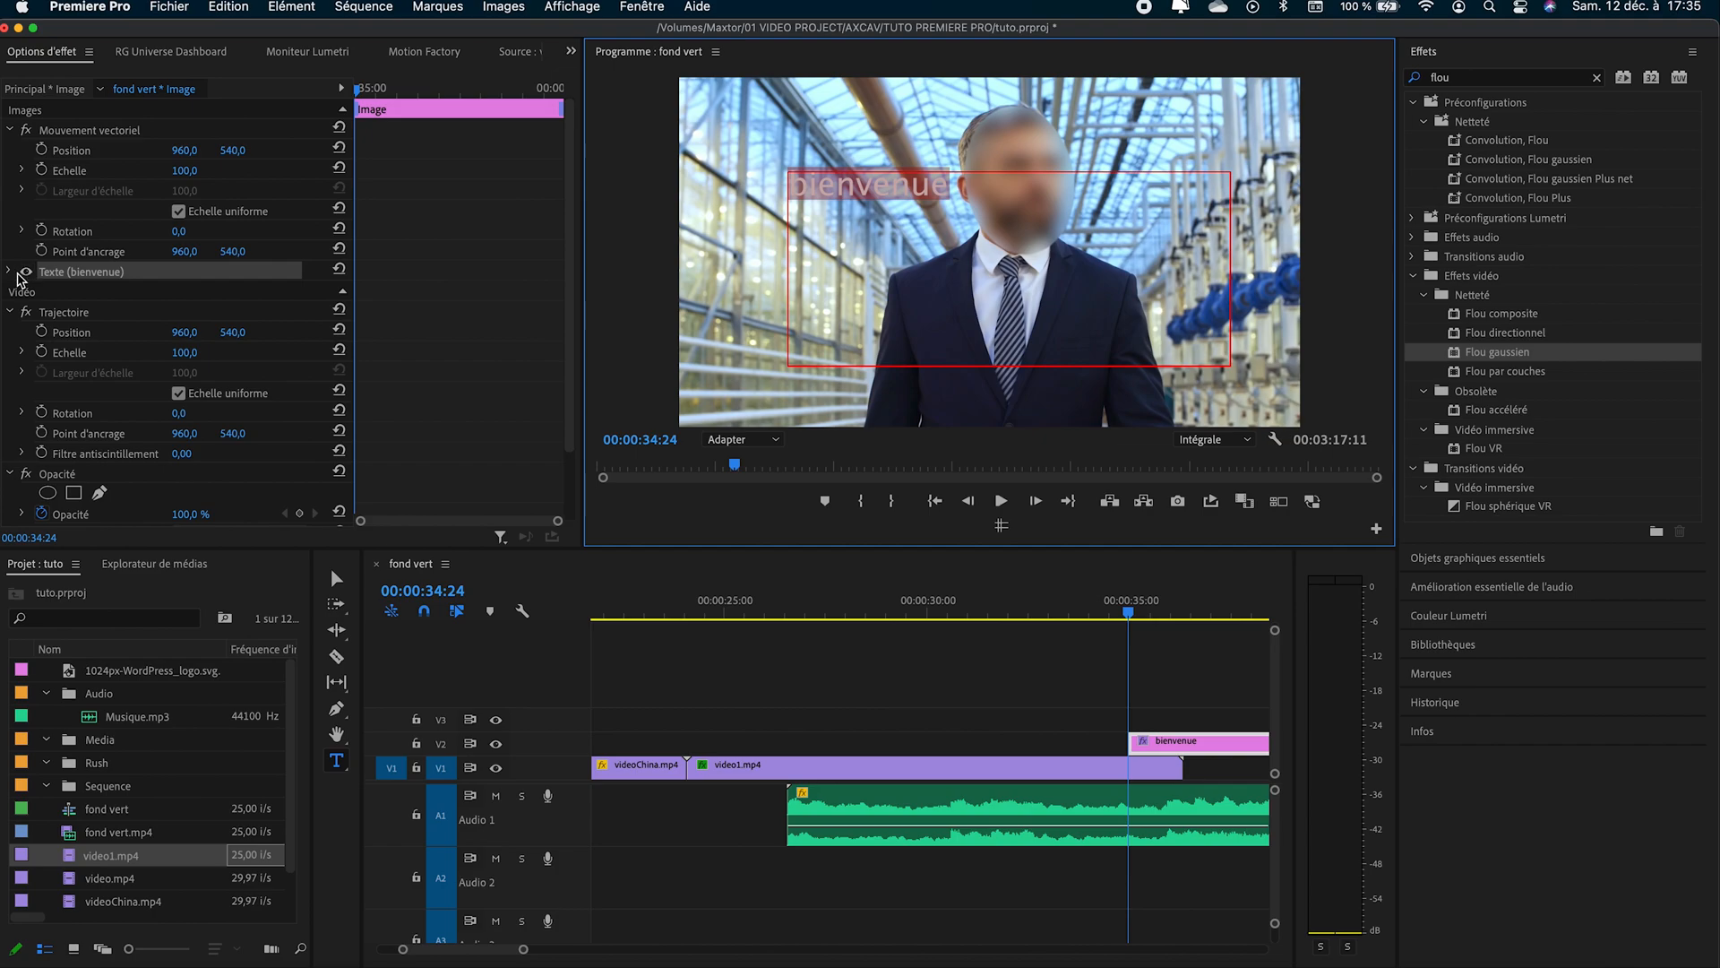
- Style the "bienvenue" text with the Marker Felt font at size 321 and enable its Ombre
left_click(9, 272)
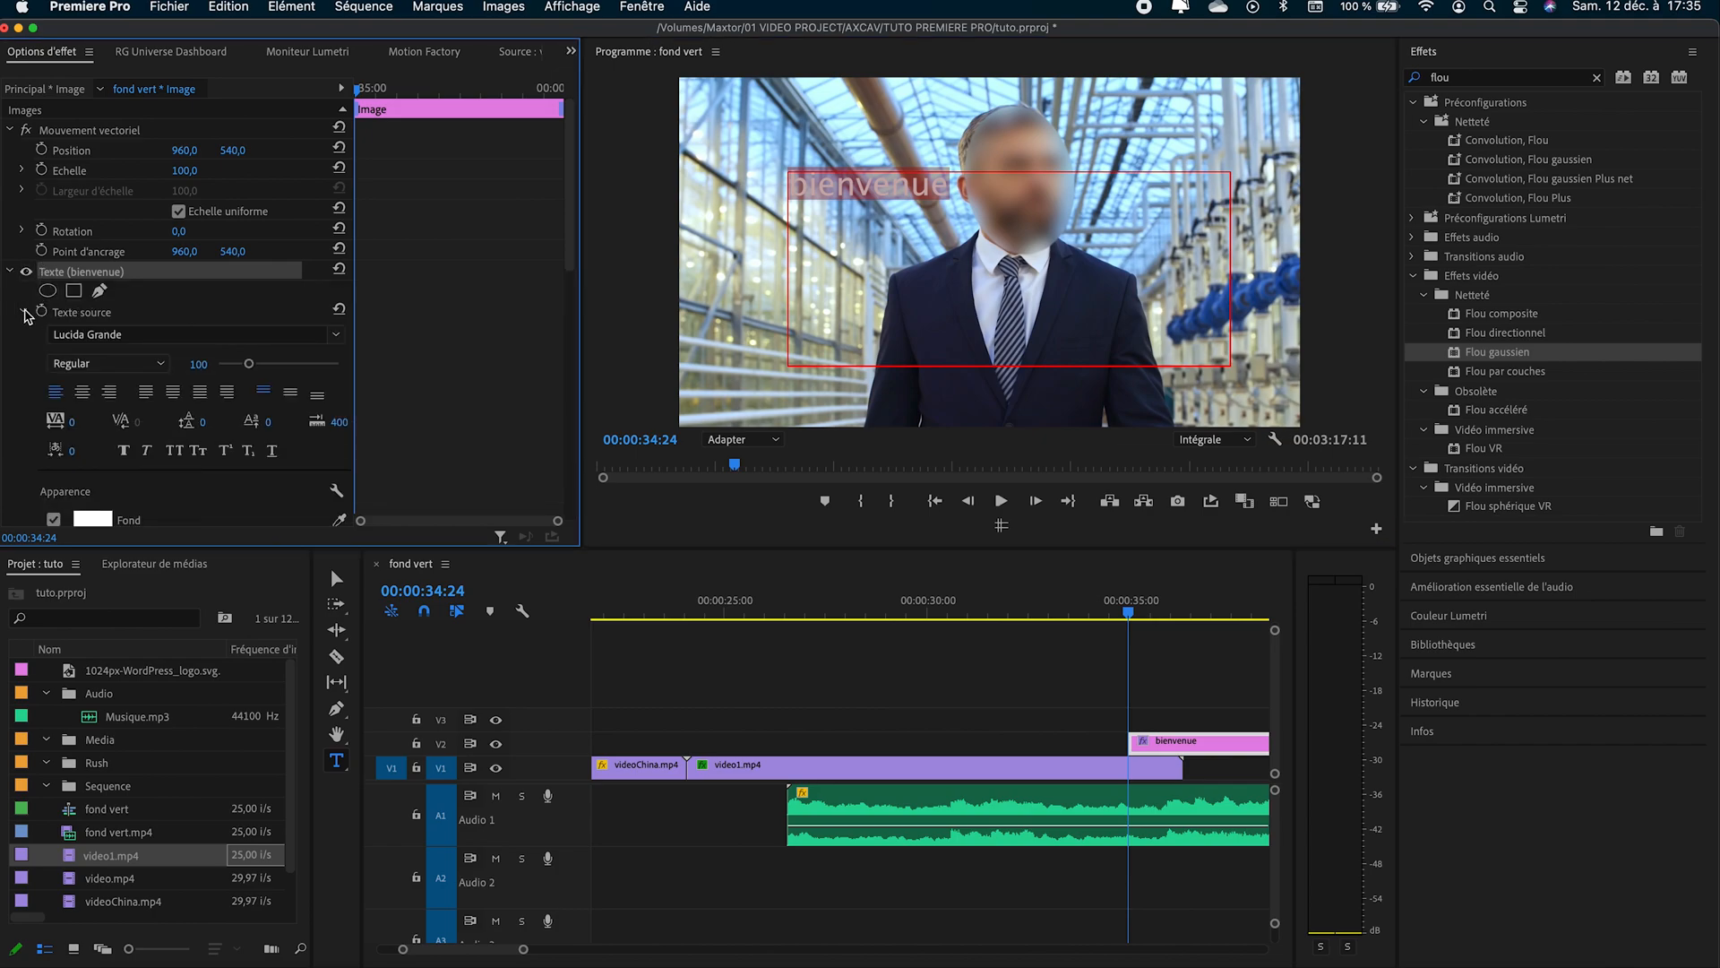
left_click(336, 334)
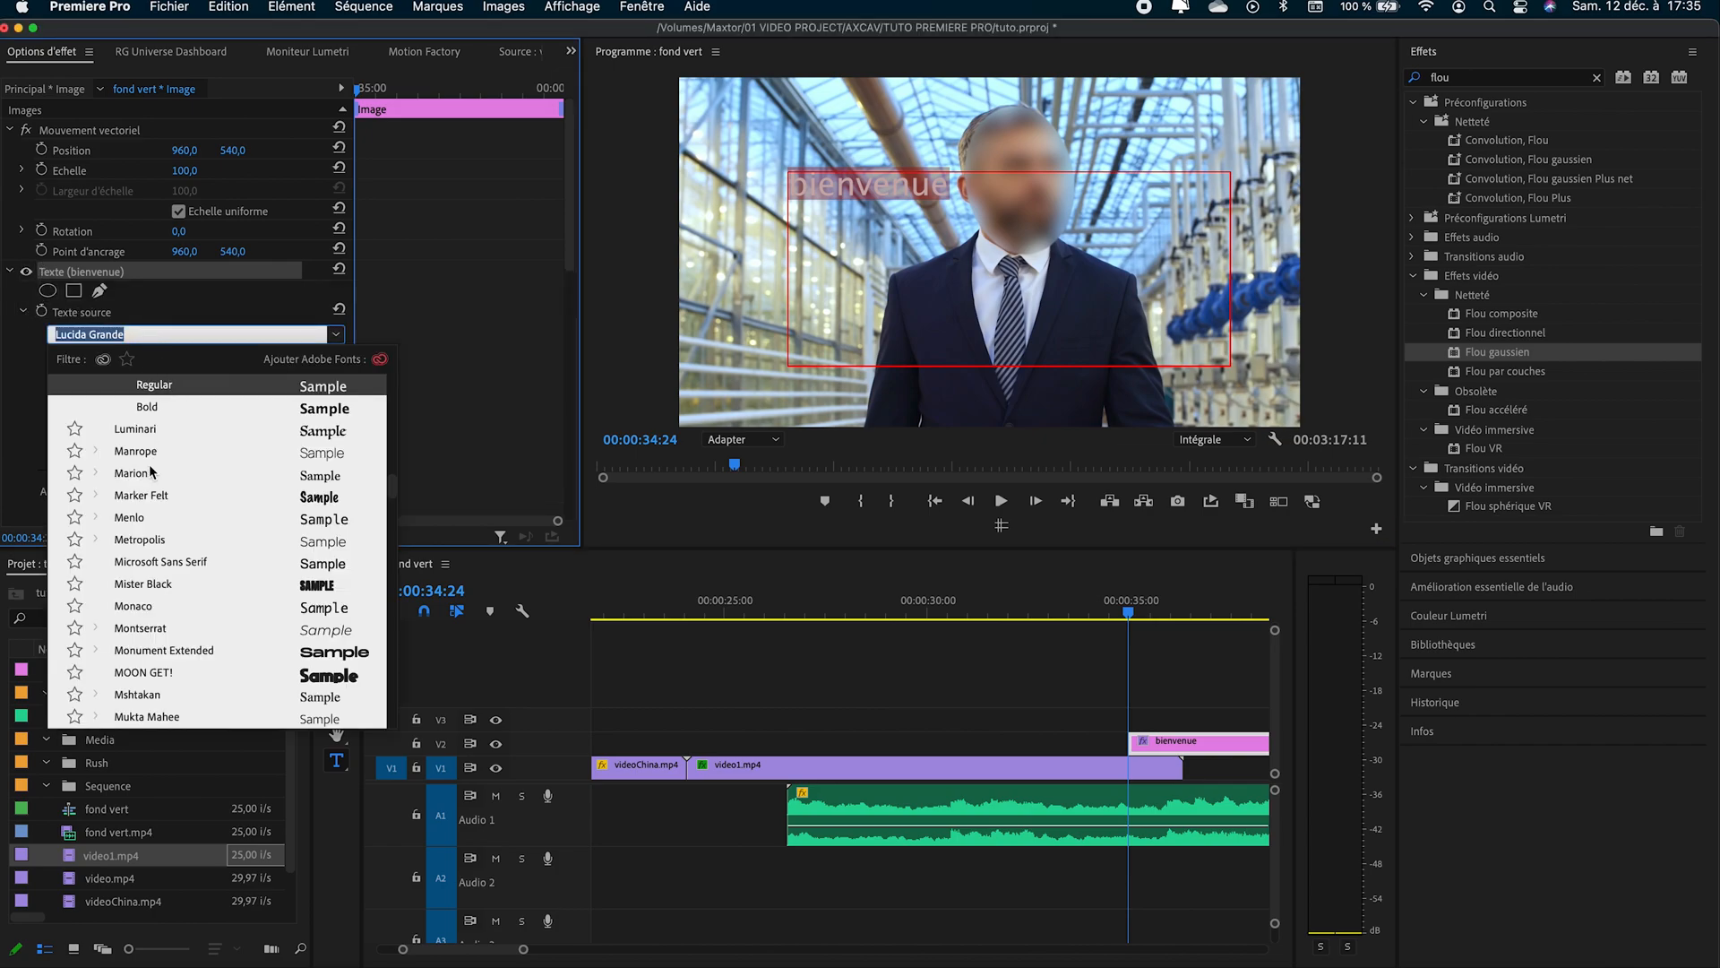
left_click(146, 495)
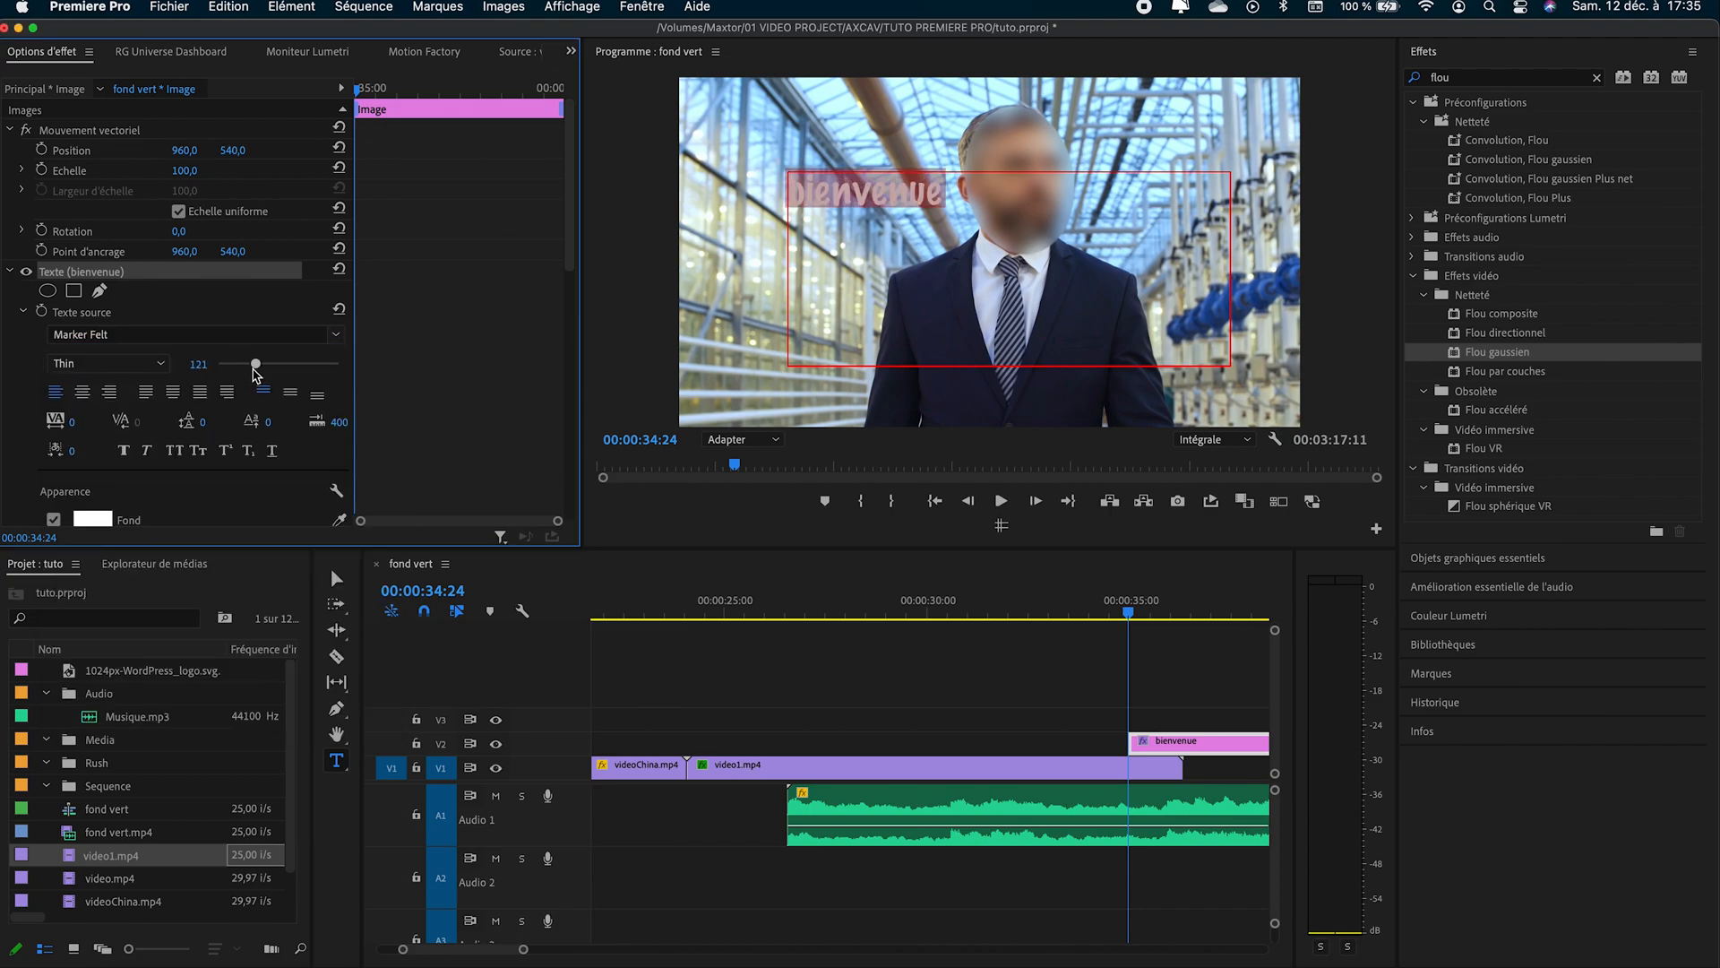
left_click_drag(255, 364, 319, 364)
scroll(179, 363, "down", 5)
left_click(54, 355)
left_click(54, 412)
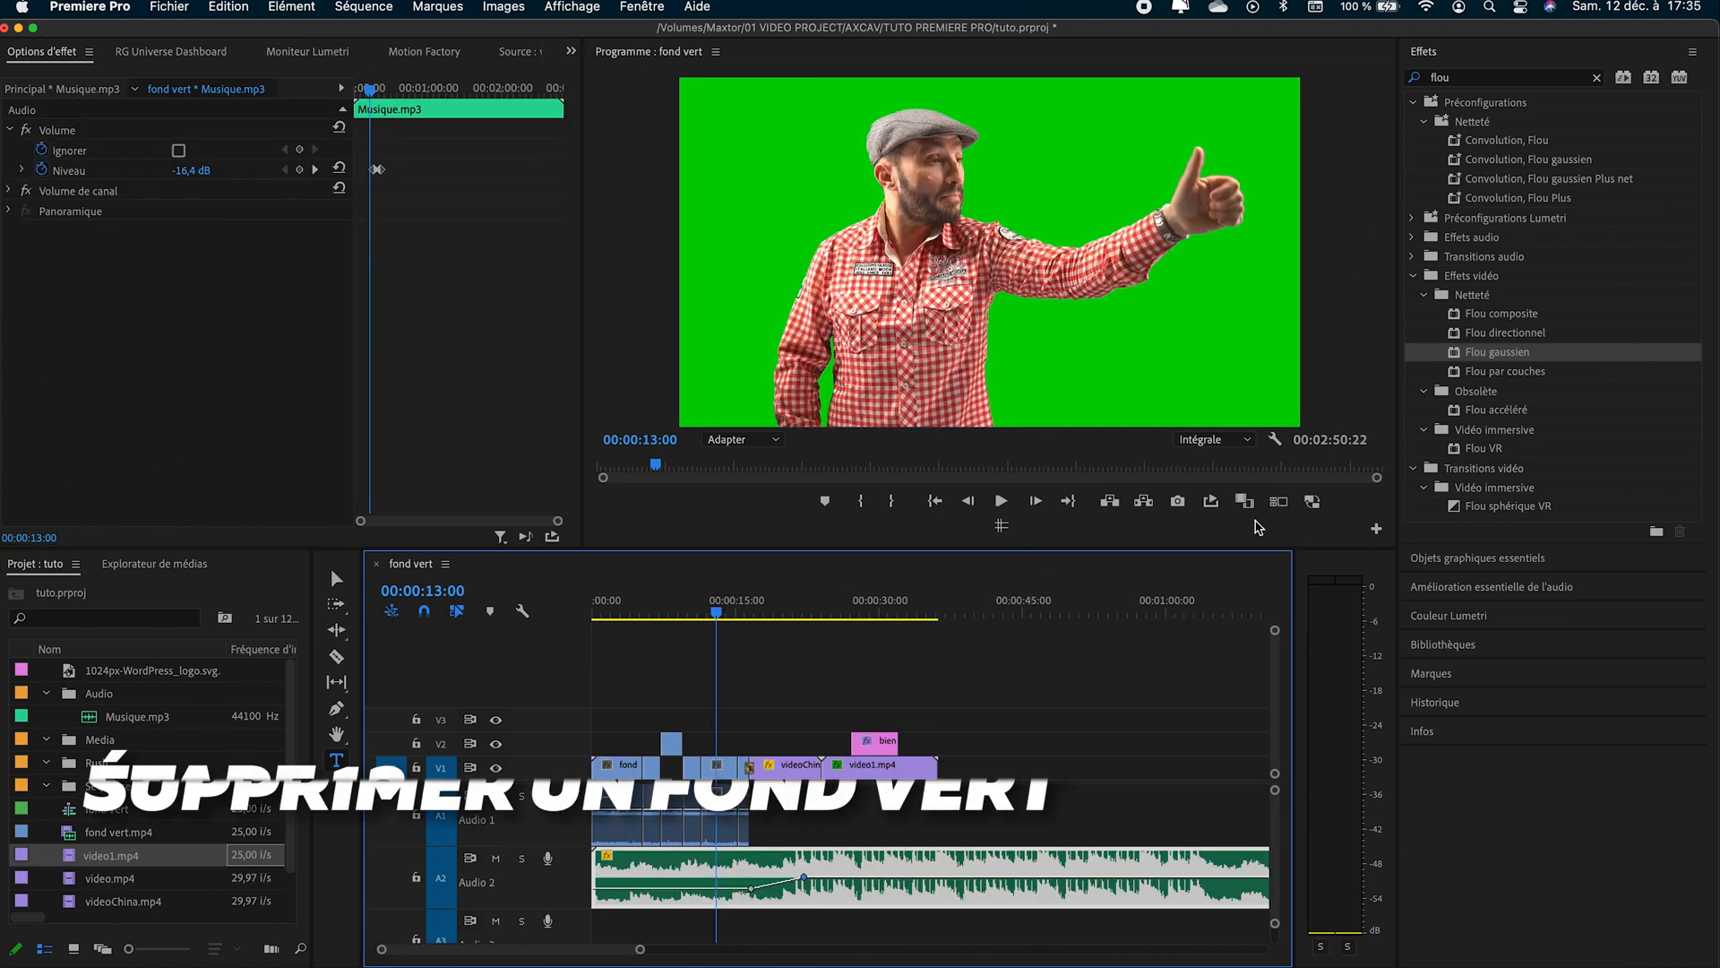
- Apply the UltraKey effect to the fond vert.mp4 segment at 00:00:13:00 and sample the green background as its key colour
left_click(1597, 77)
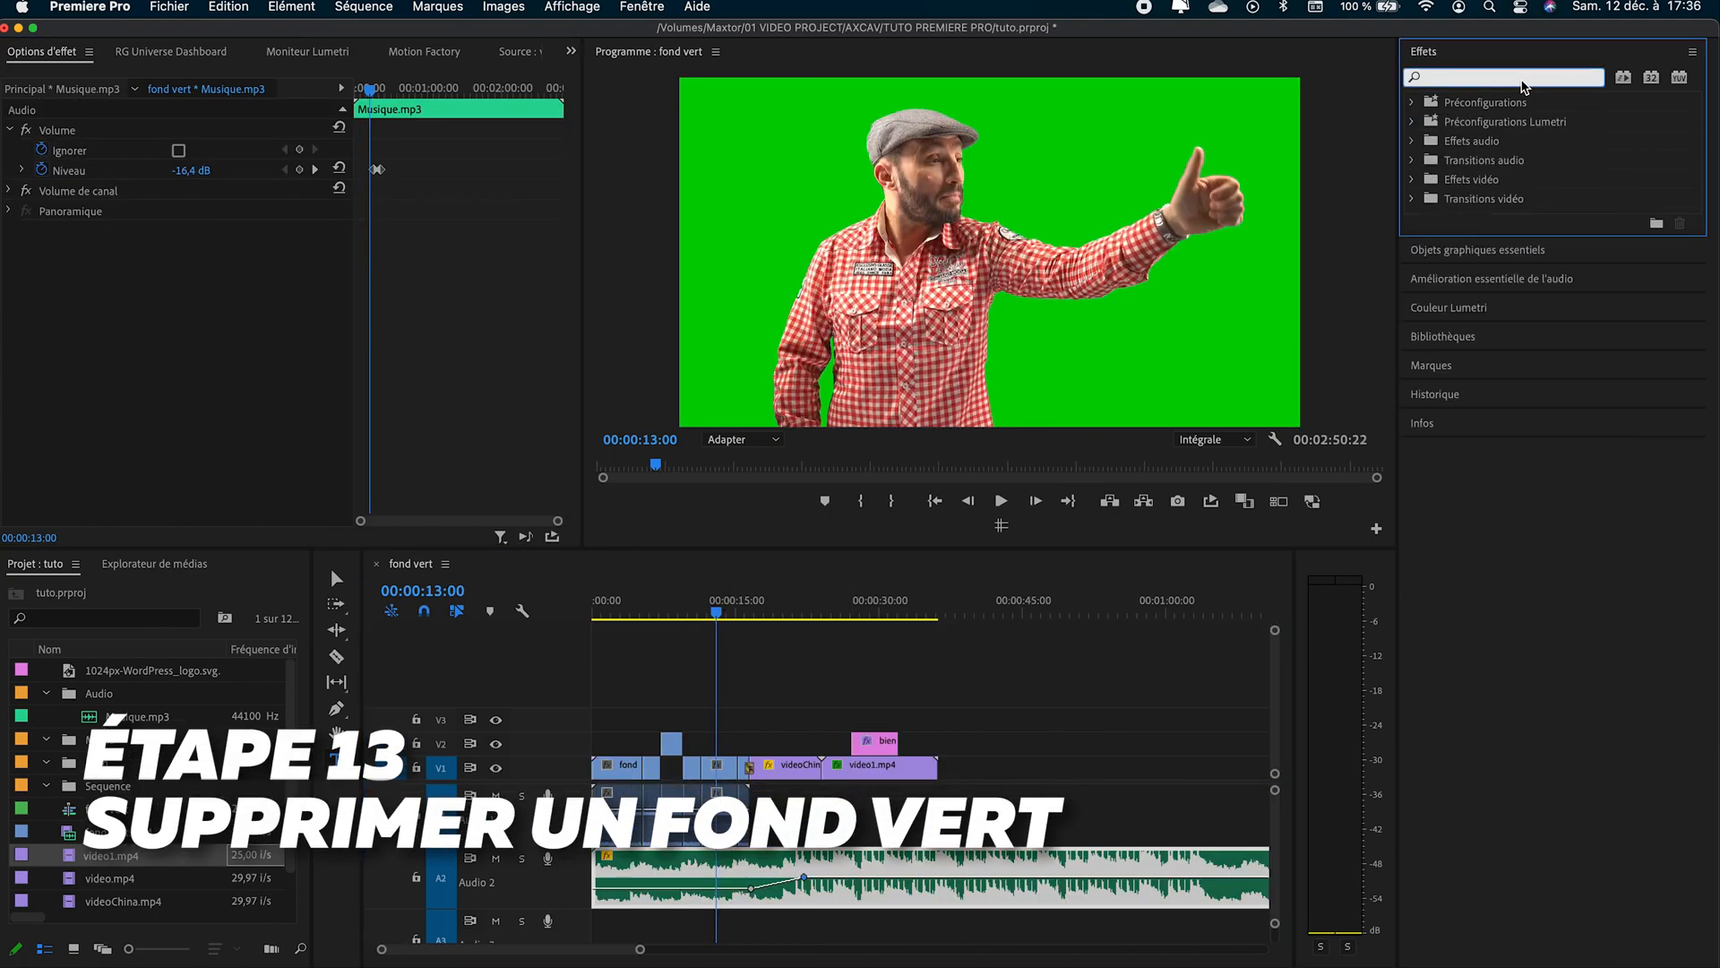
type("ultra")
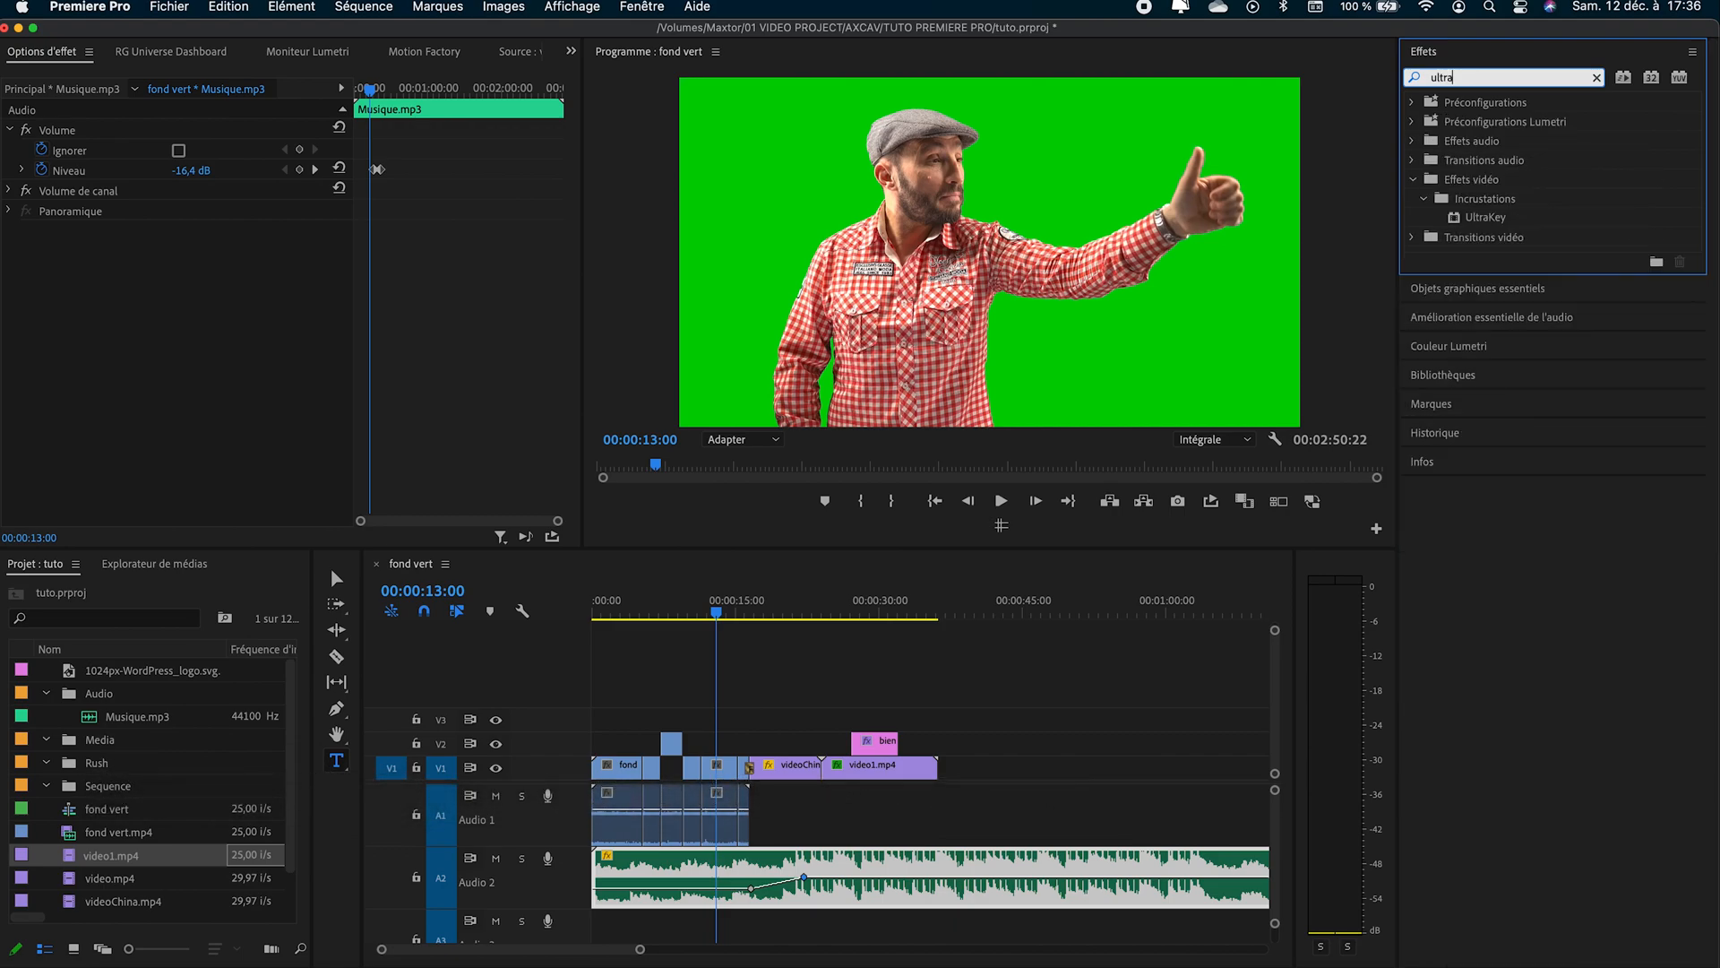
left_click_drag(1506, 212, 727, 768)
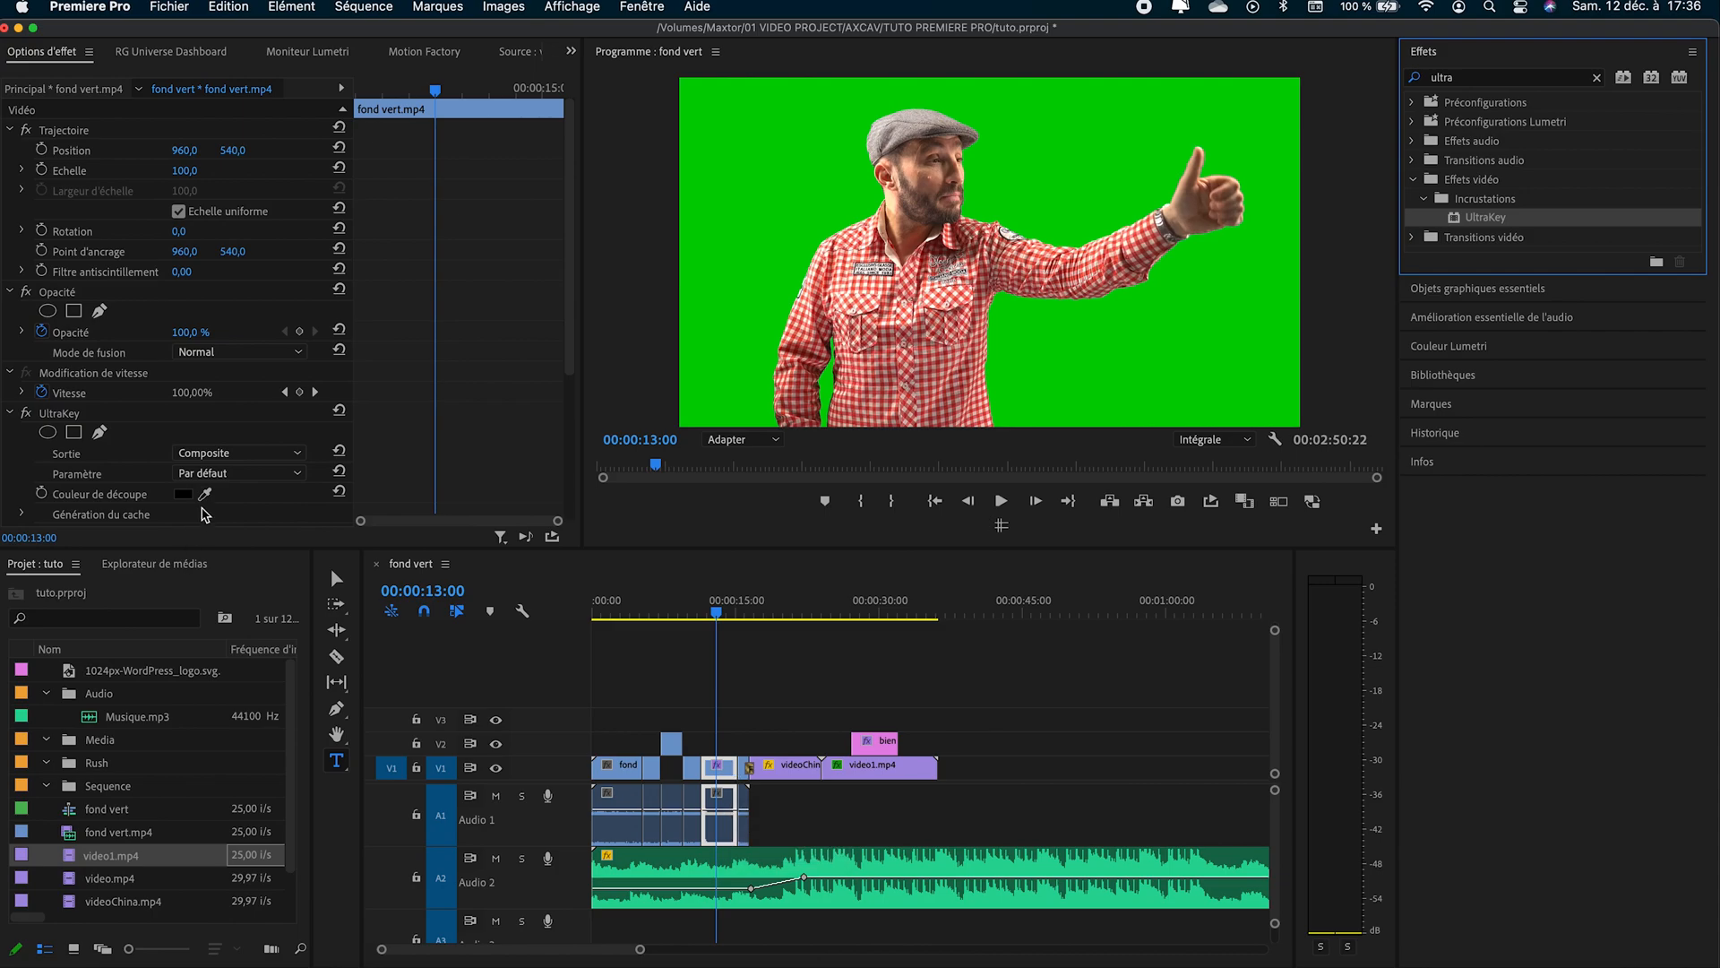
left_click_drag(206, 494, 771, 260)
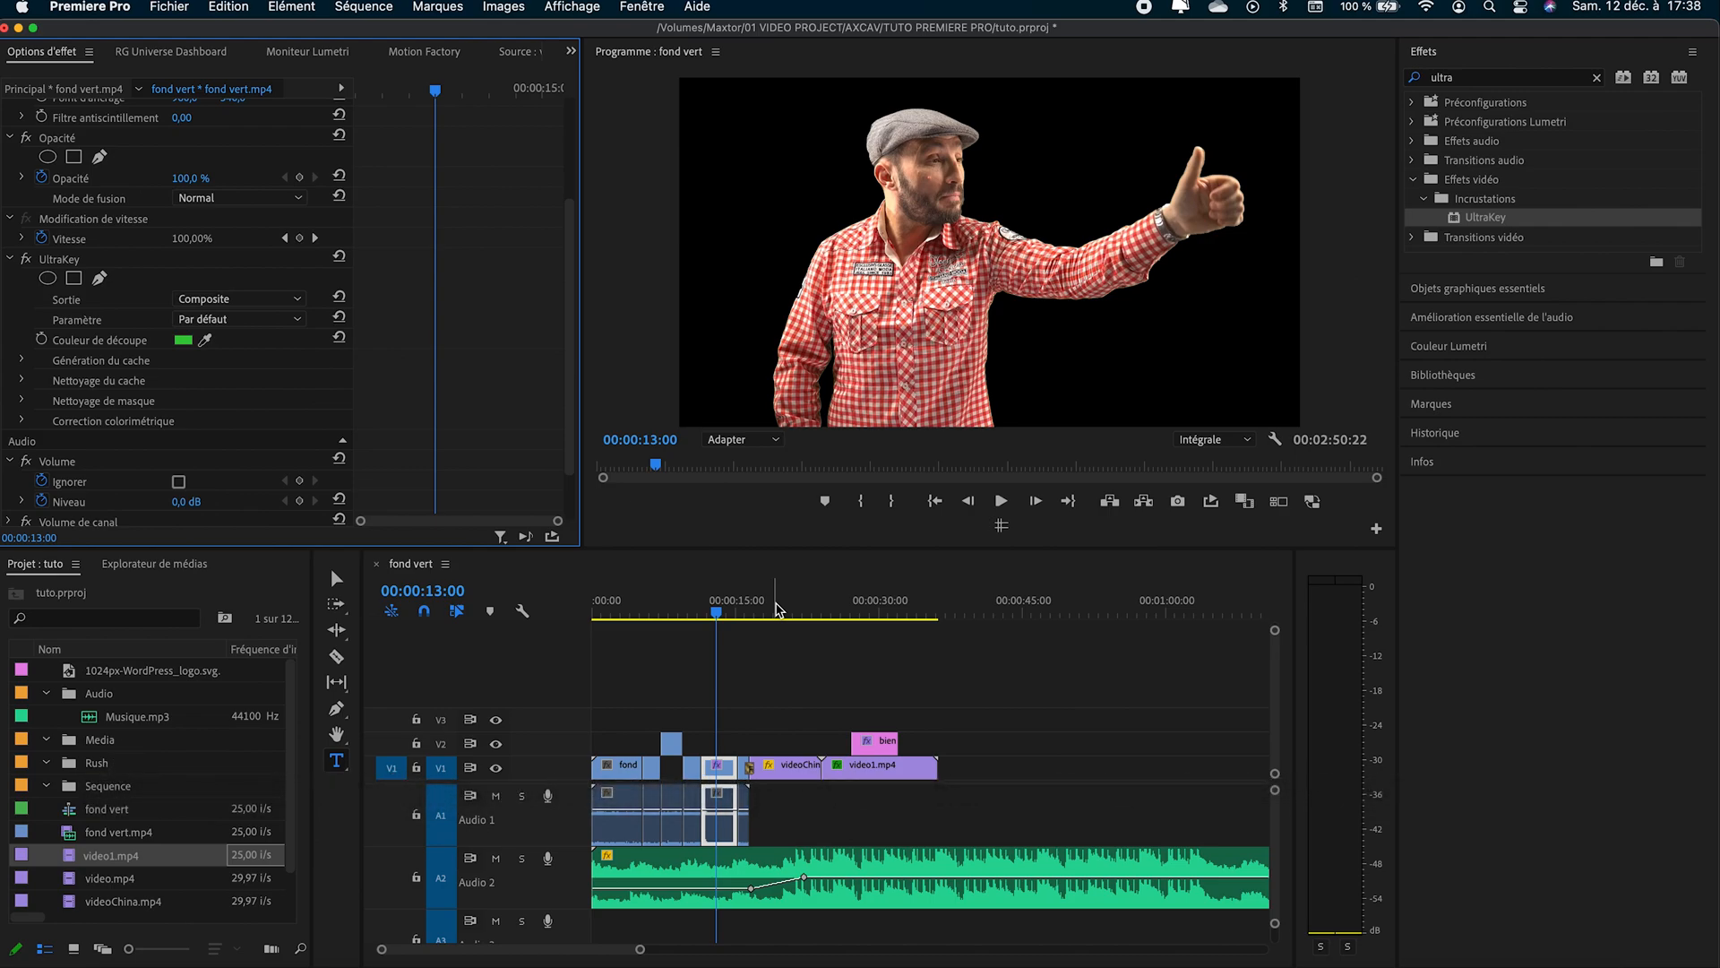
- Preview the sequence from around 00:00:12:20, shuttling playback backward and forward before stopping it
key("space")
left_click(715, 610)
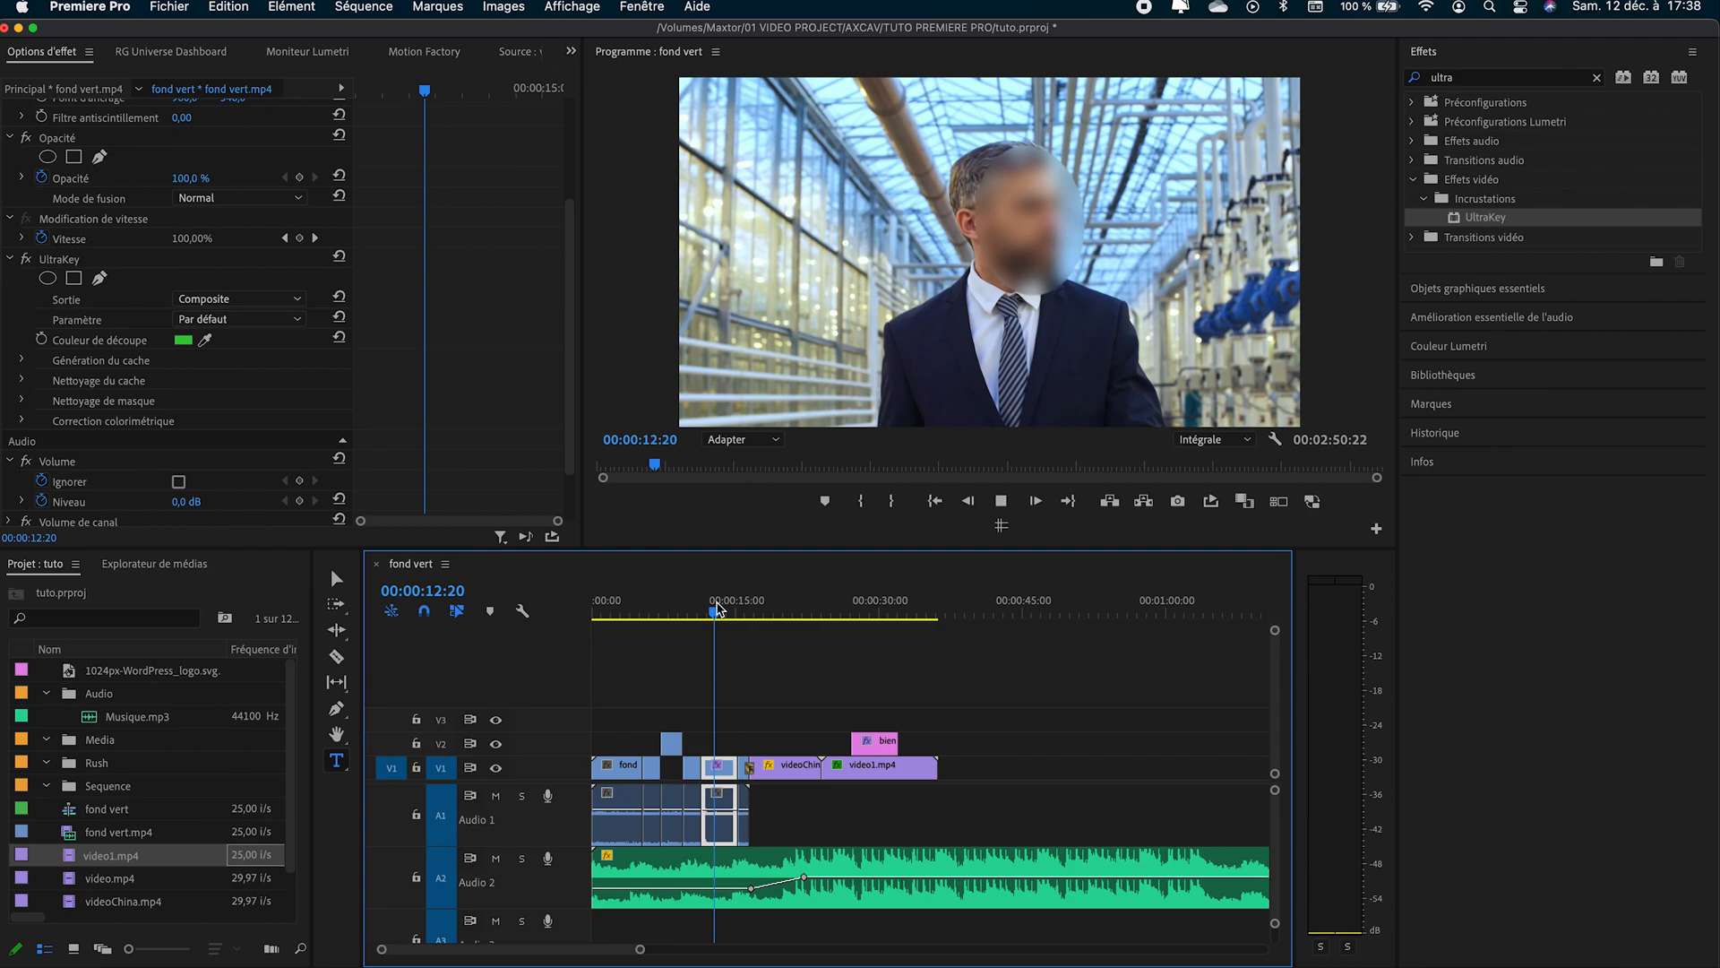
key("j")
key("j")
key("j")
key("l")
key("l")
key("l")
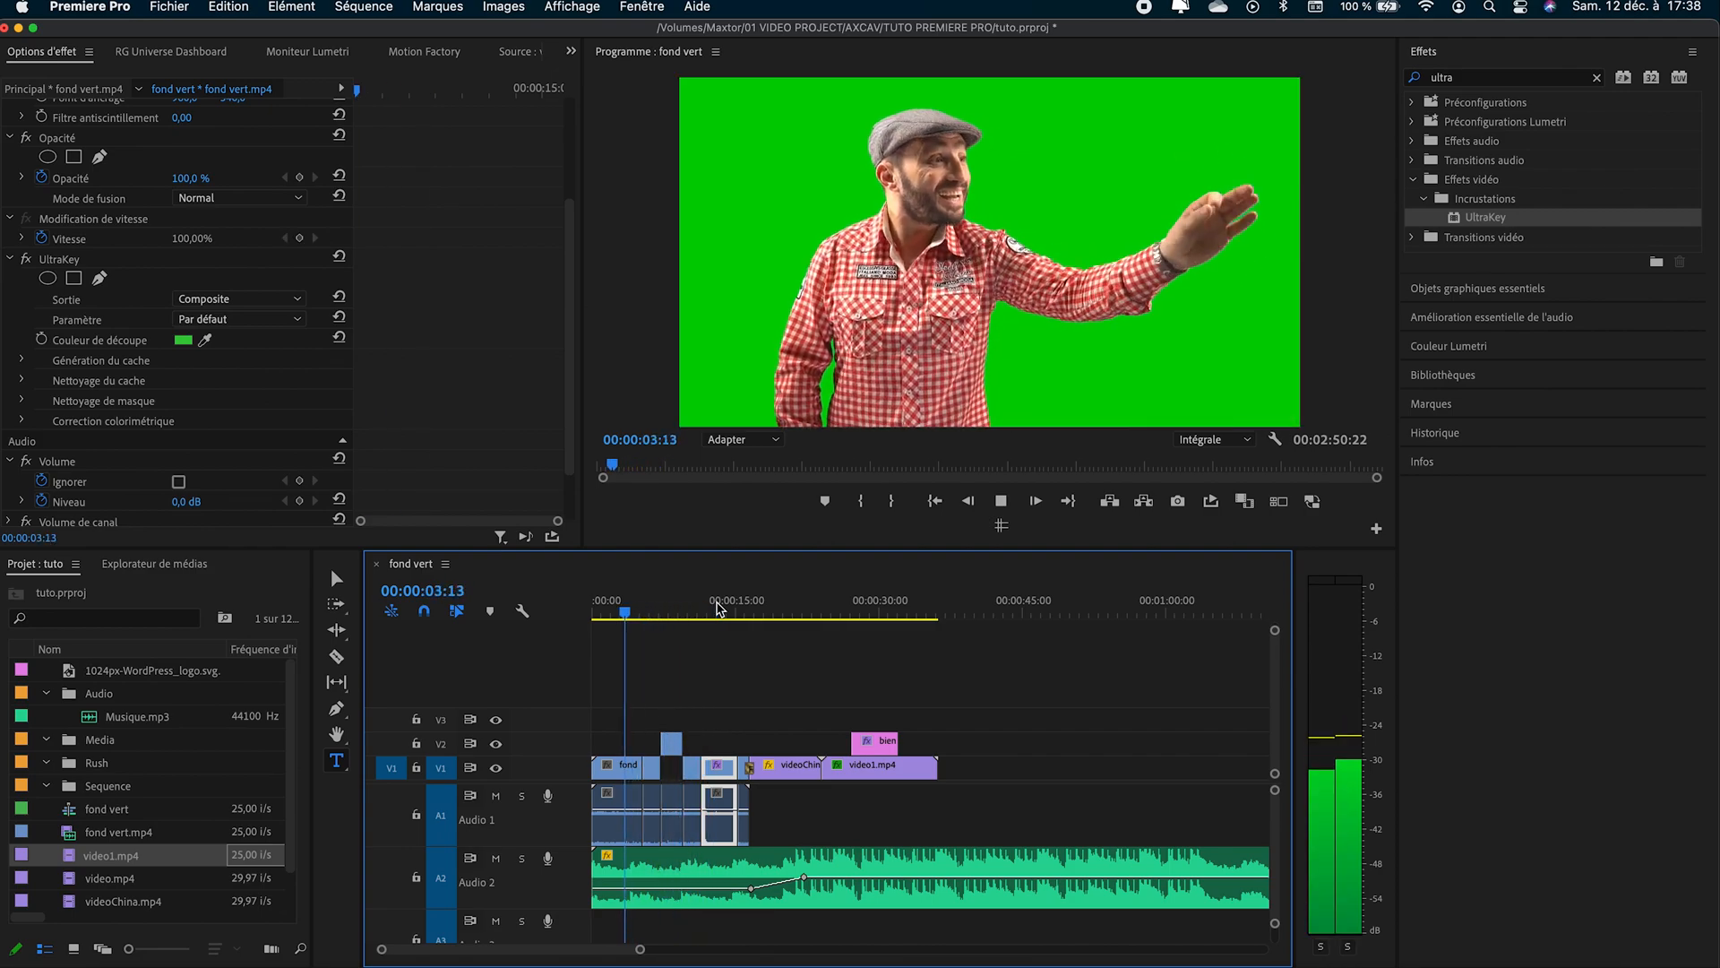
key("k")
- Save the project, and maximise the programme monitor before restoring its normal size
key("super+s")
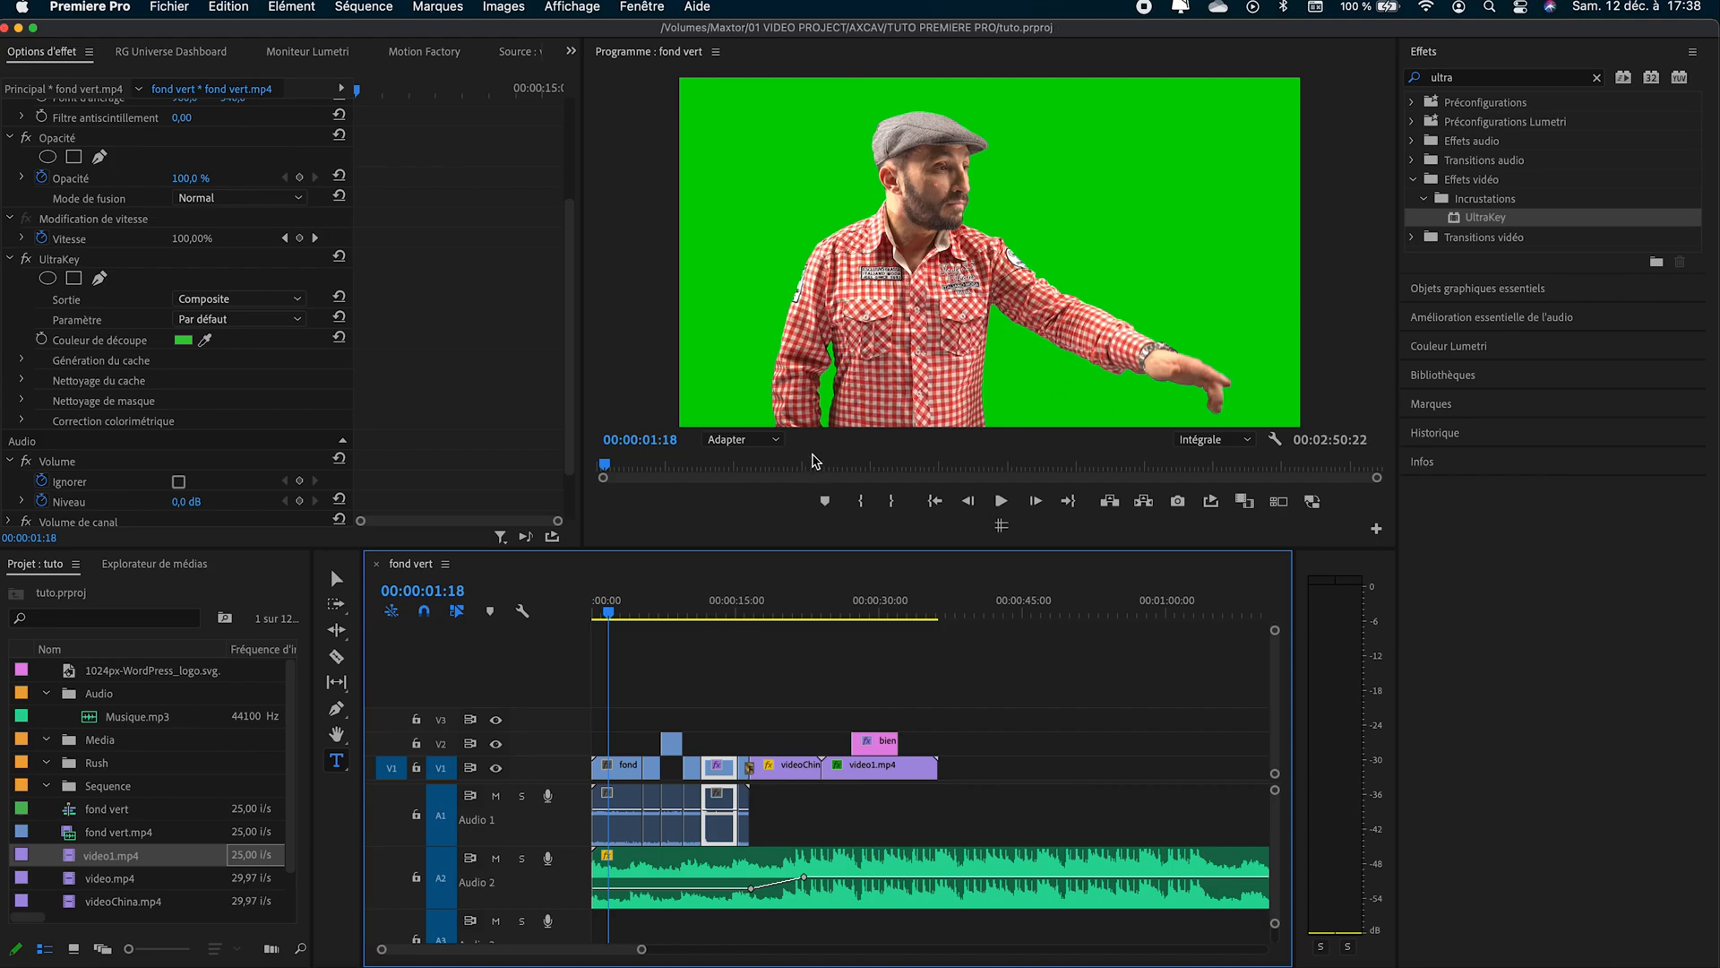
key("grave")
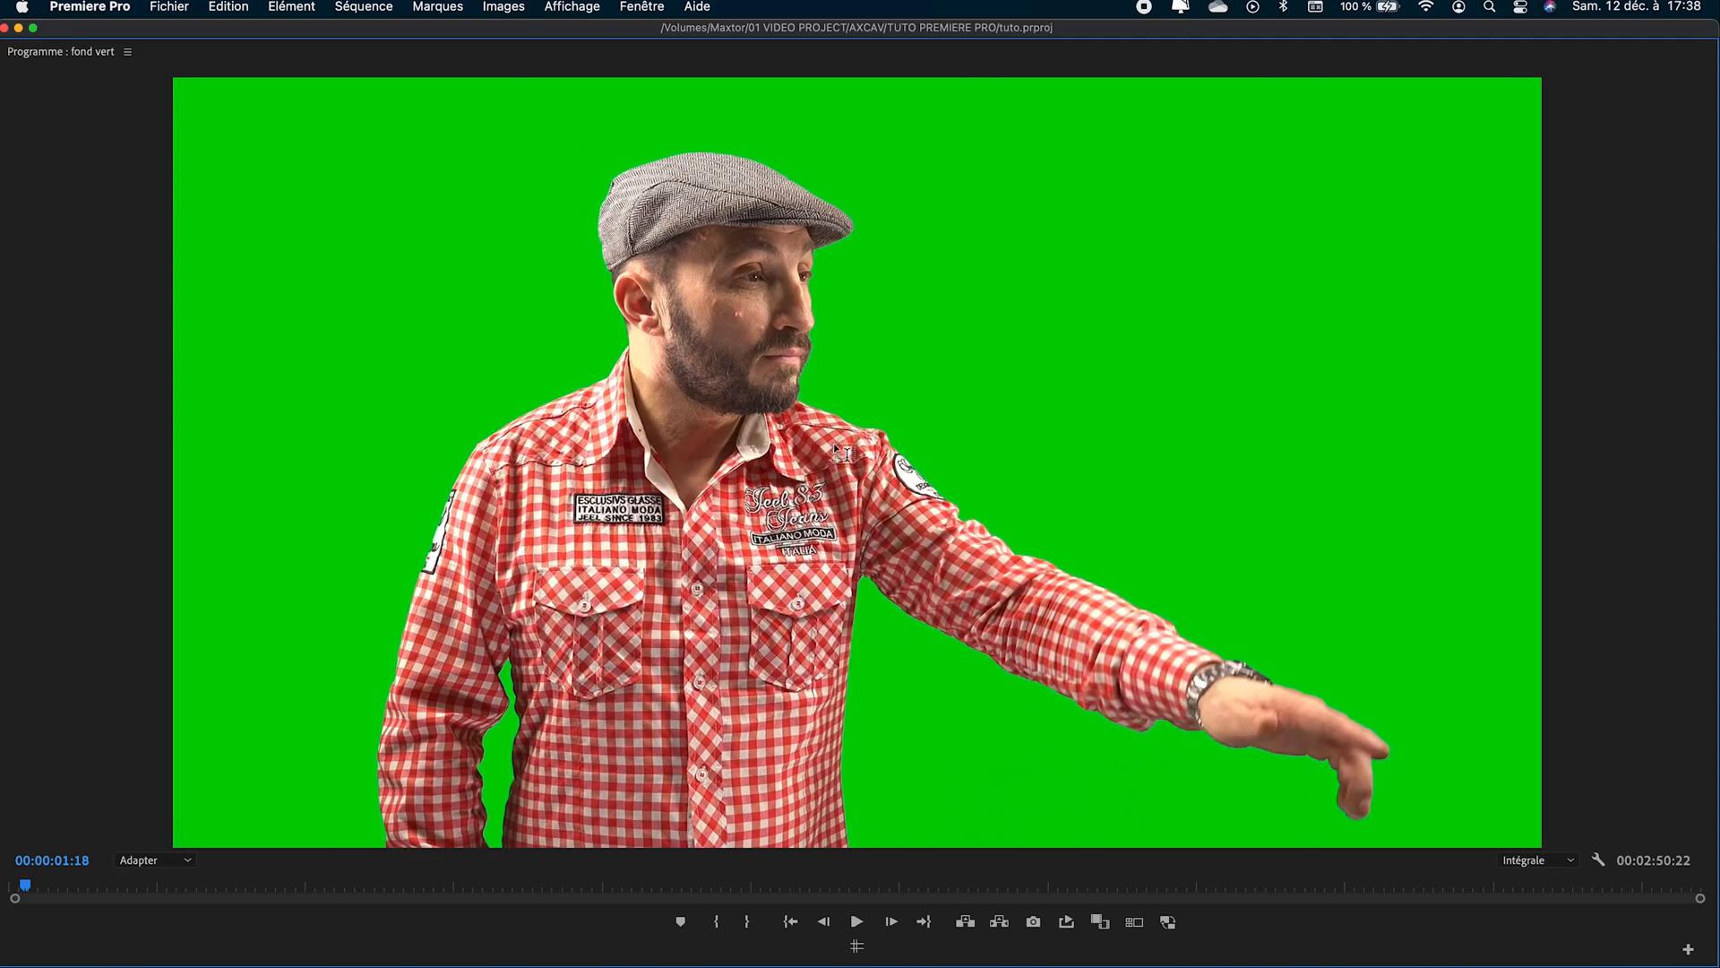
key("grave")
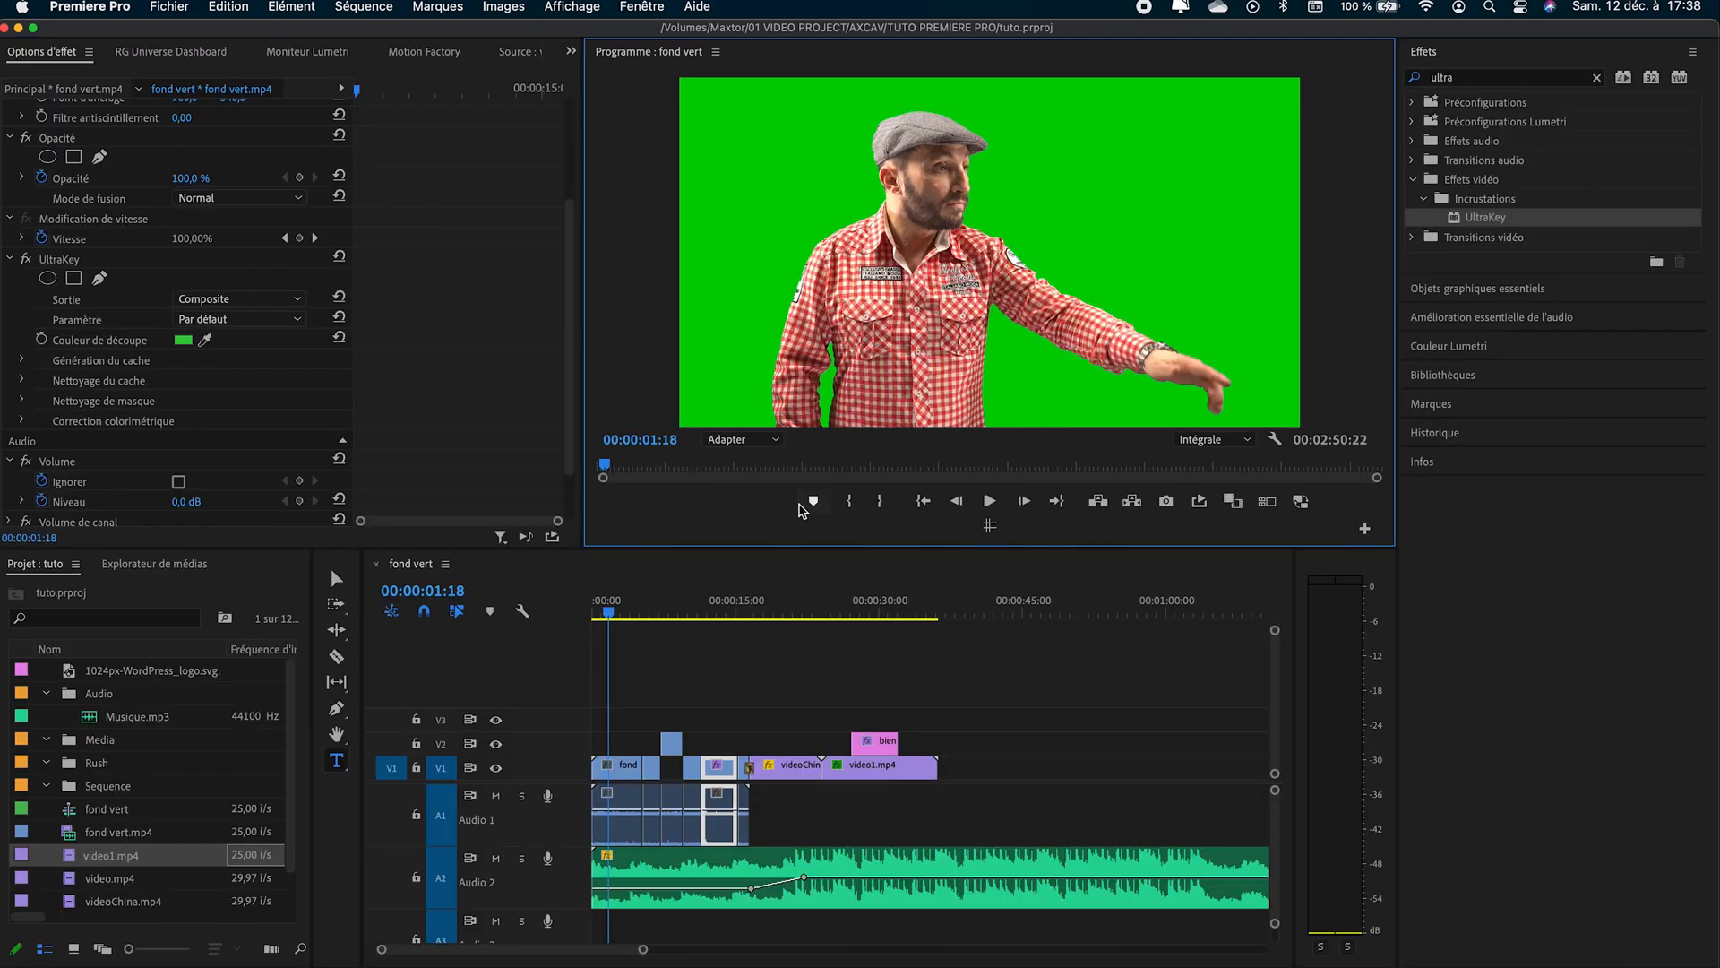
- Ripple-trim the first fond vert.mp4 segment, removing its start up to 00:00:01:18 and its new end after 00:00:01:19
left_click(785, 580)
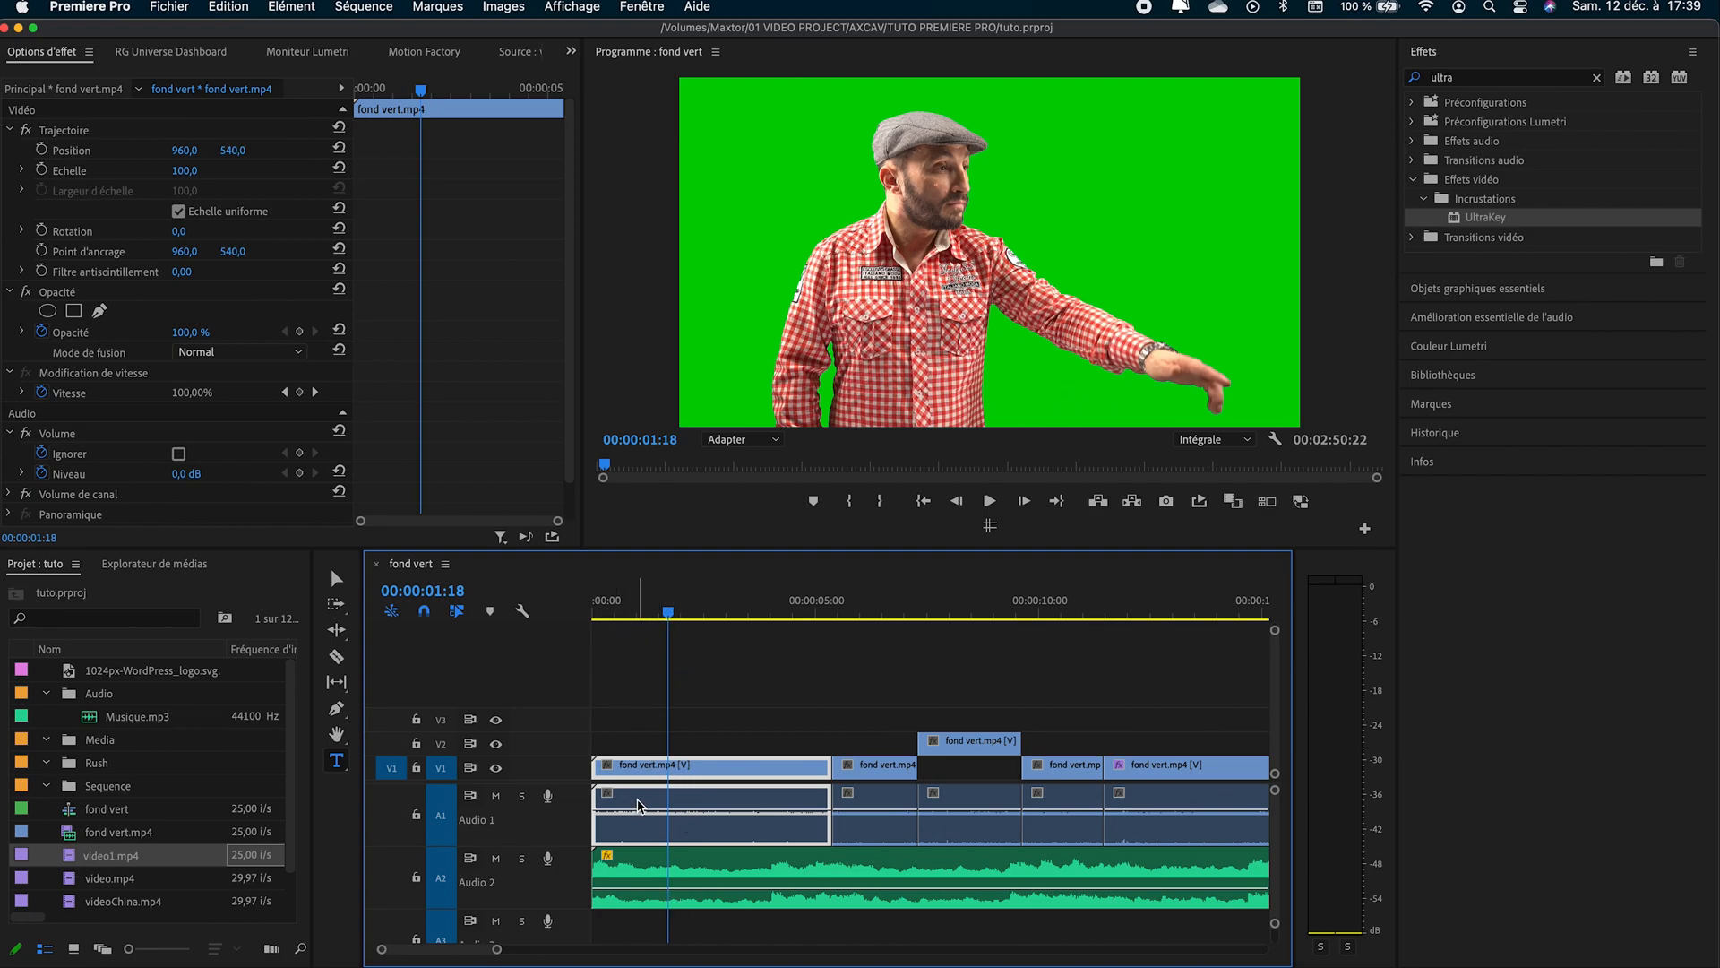
key("q")
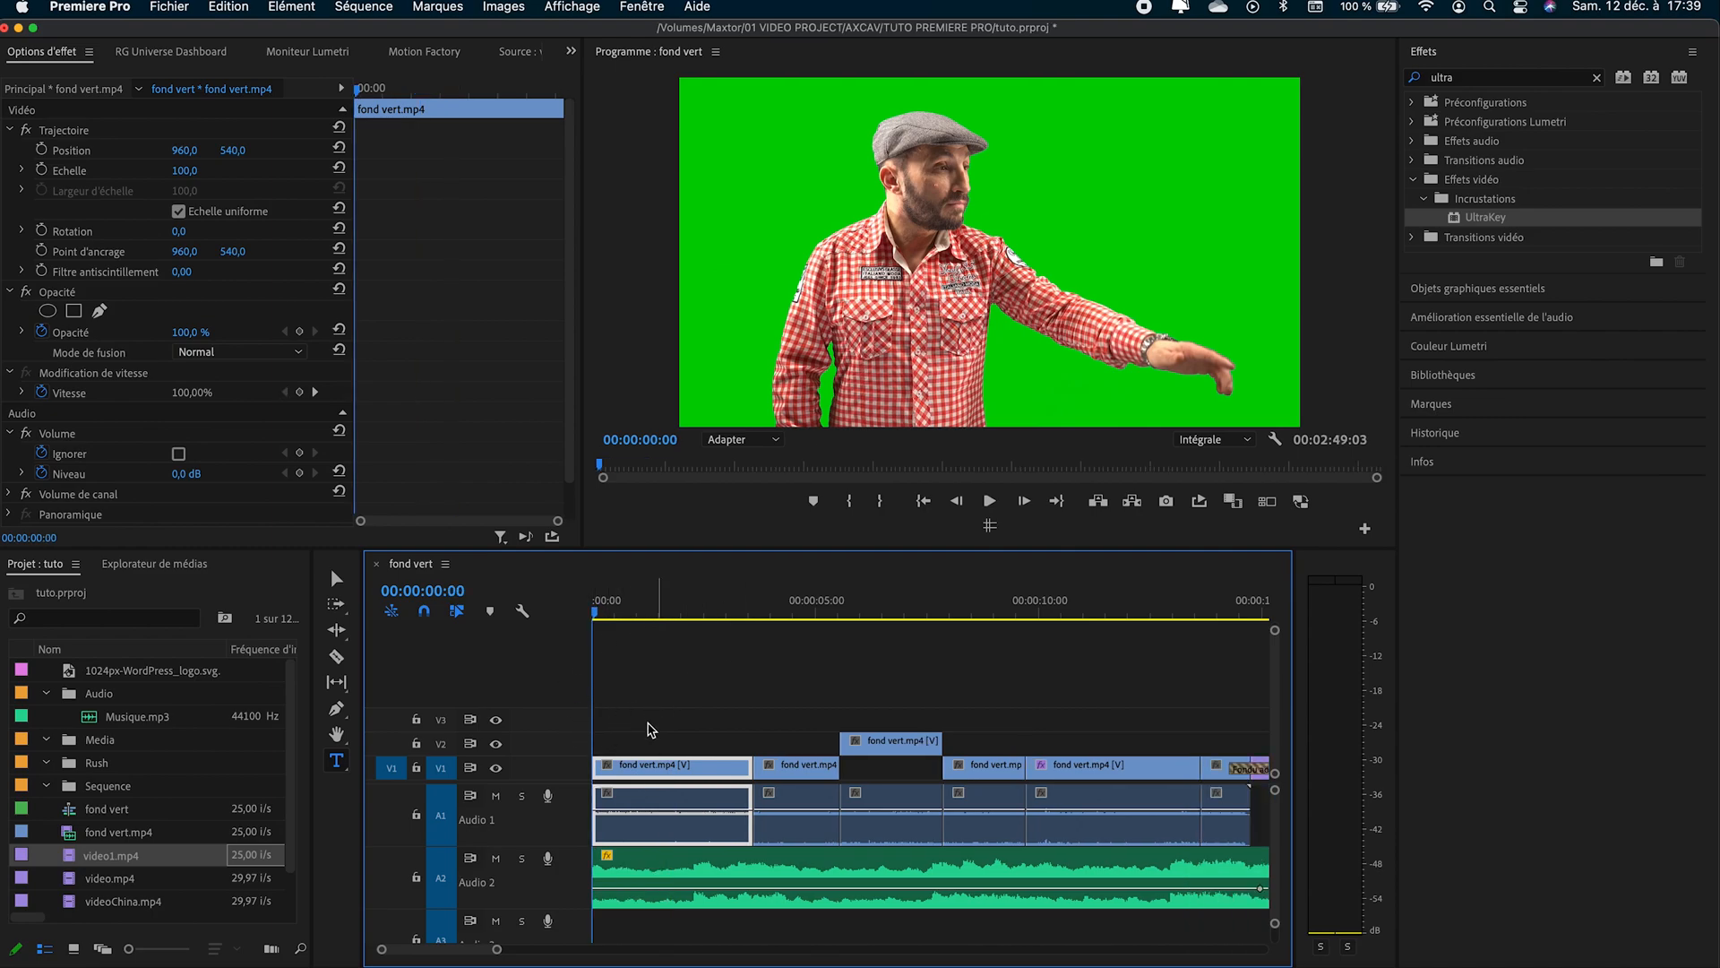
left_click(674, 601)
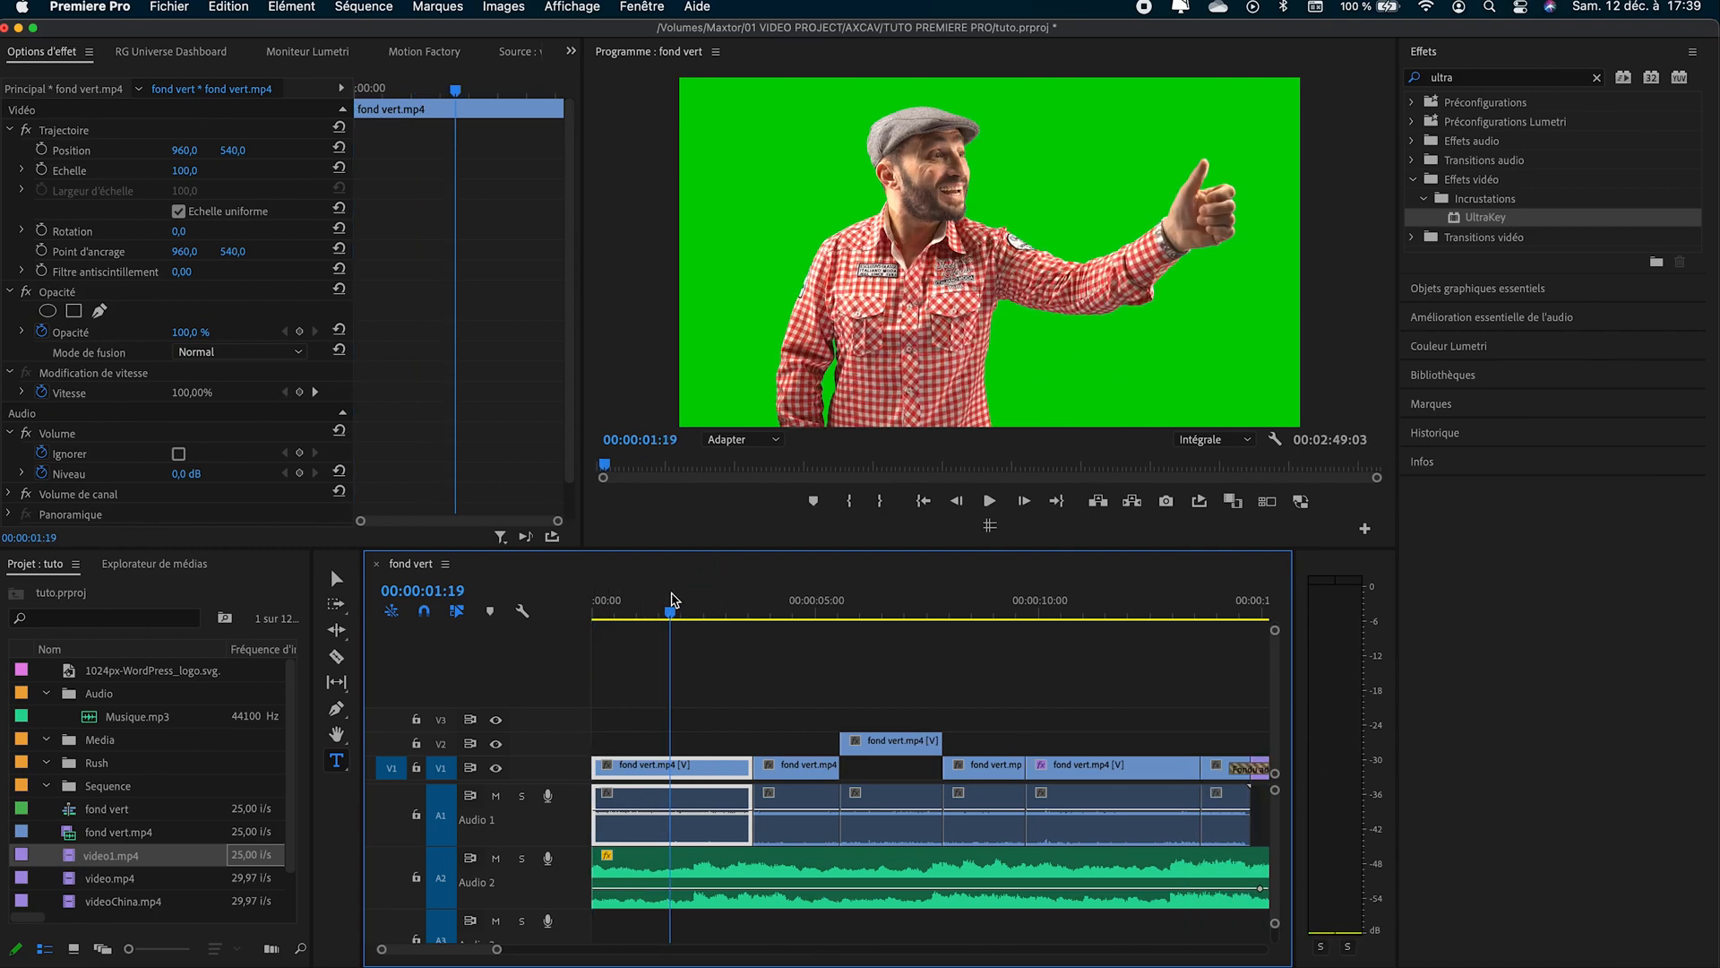
key("w")
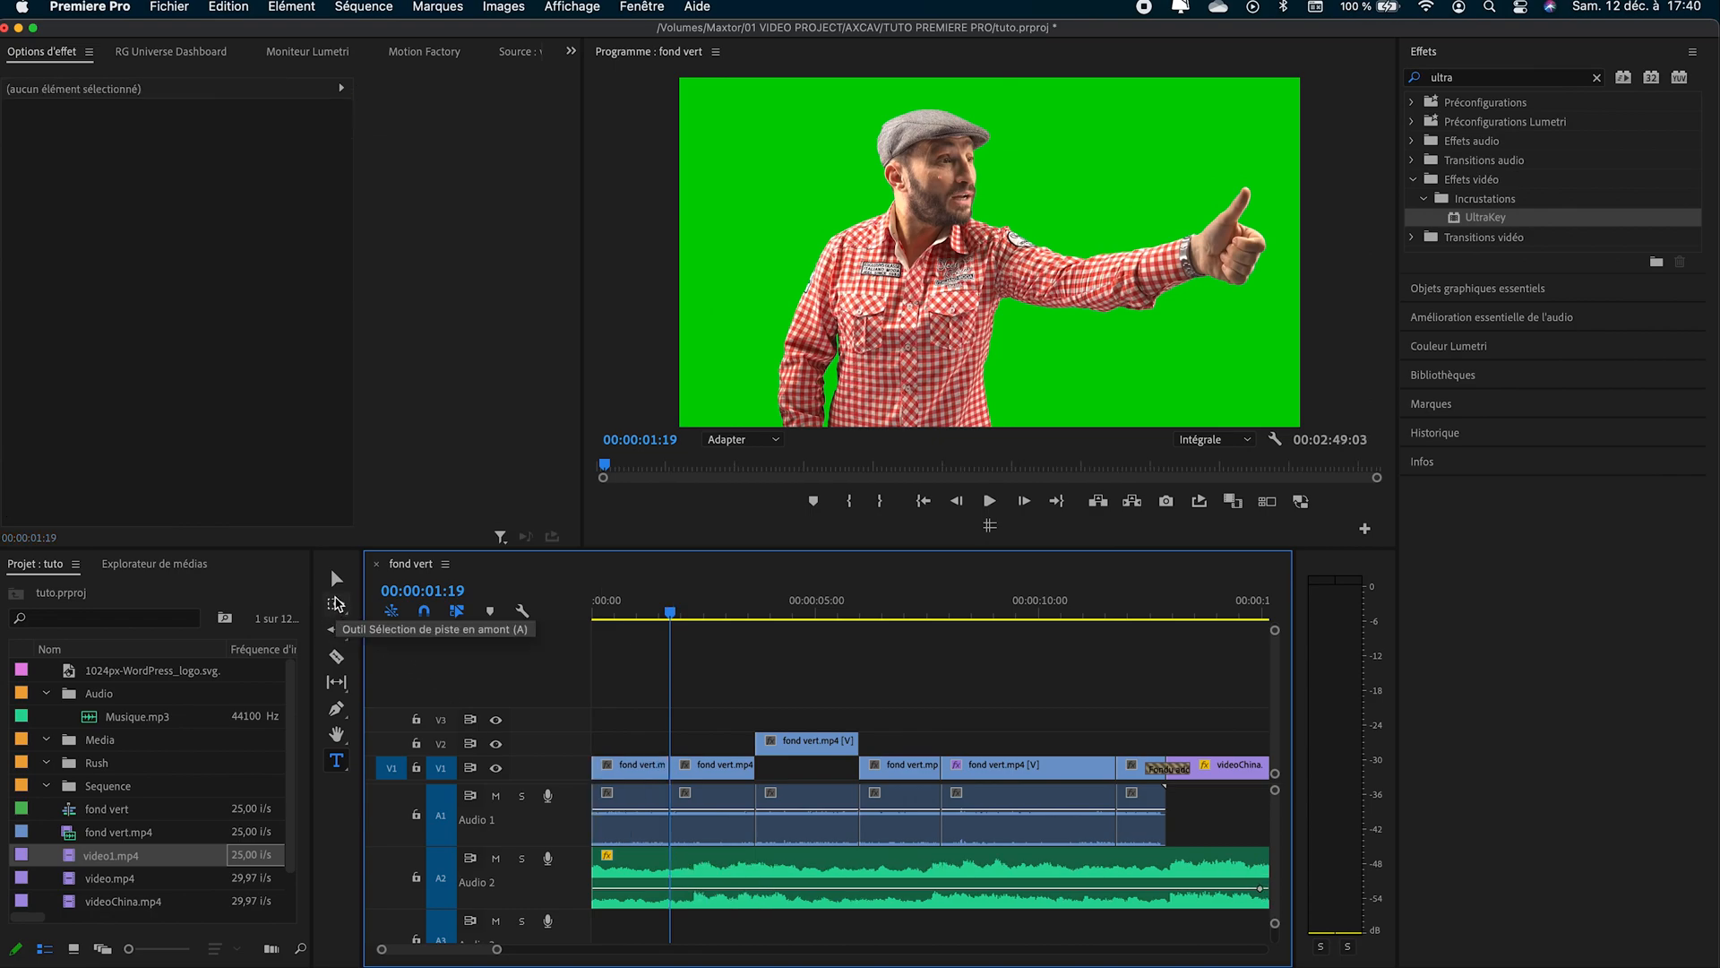
- Try selecting and shifting all clips from the second fond vert.mp4 segment onward with Track Select Forward, and marquee-selecting them with the Selection tool
left_click(336, 604)
left_click(697, 770)
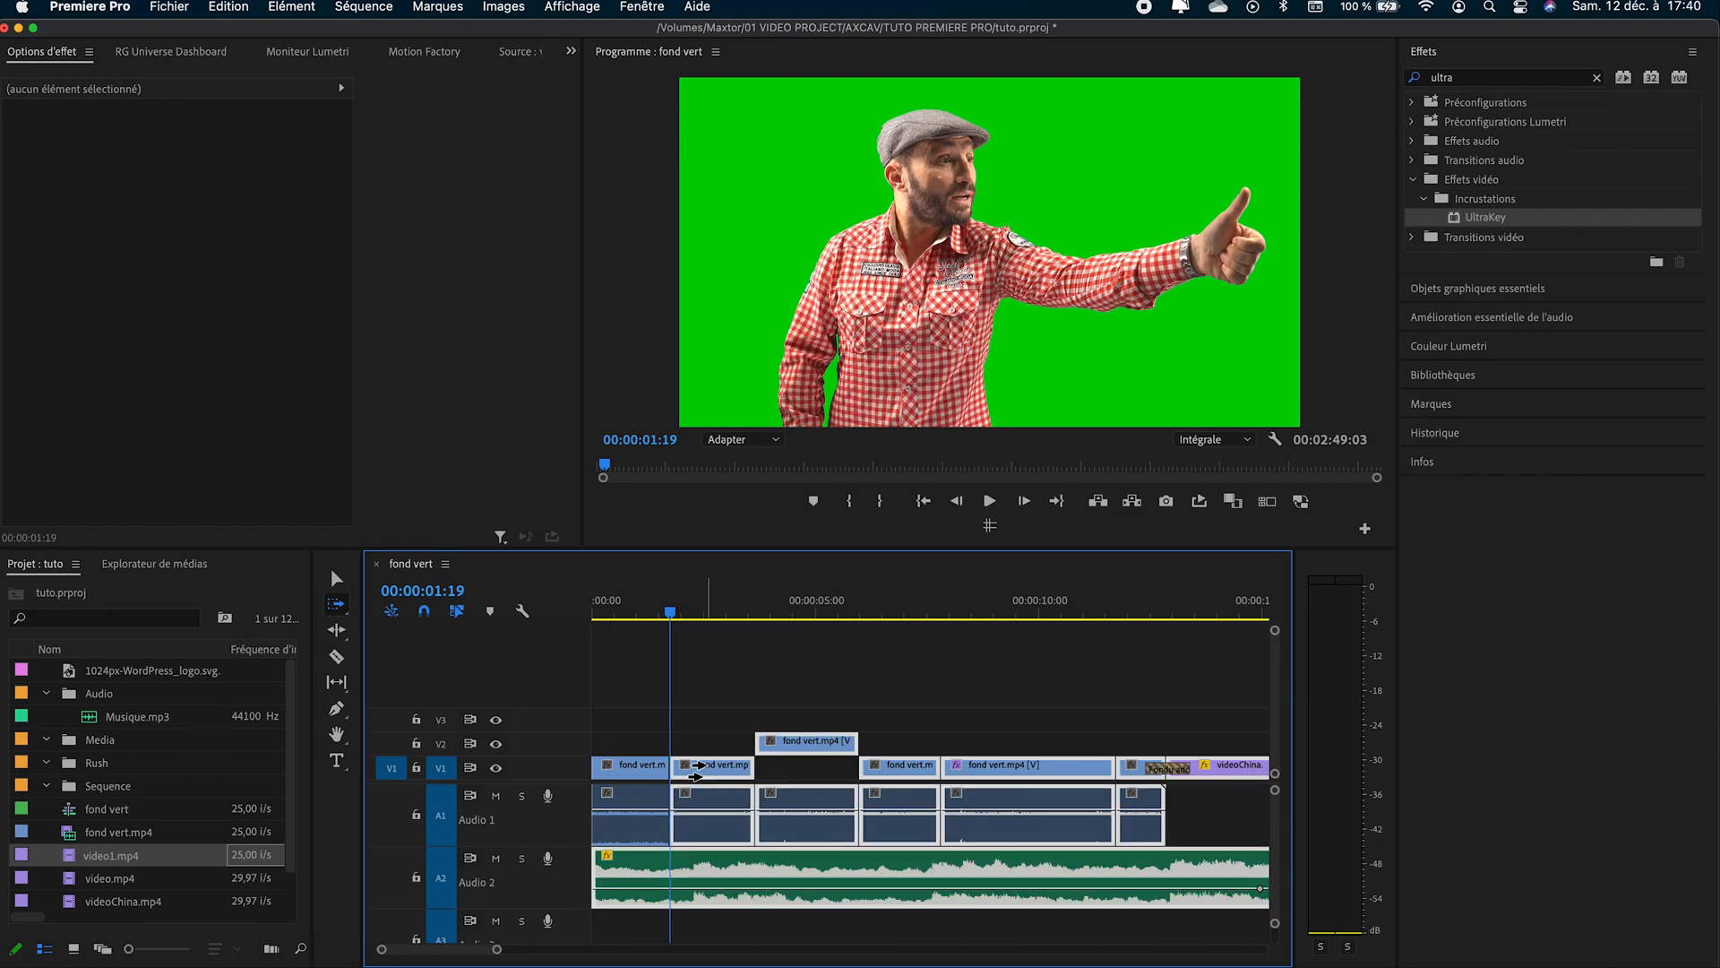
mouse_move(699, 771)
left_mouse_down()
mouse_move(828, 763)
mouse_move(724, 767)
left_mouse_up()
left_click(334, 580)
left_click_drag(712, 703, 1280, 912)
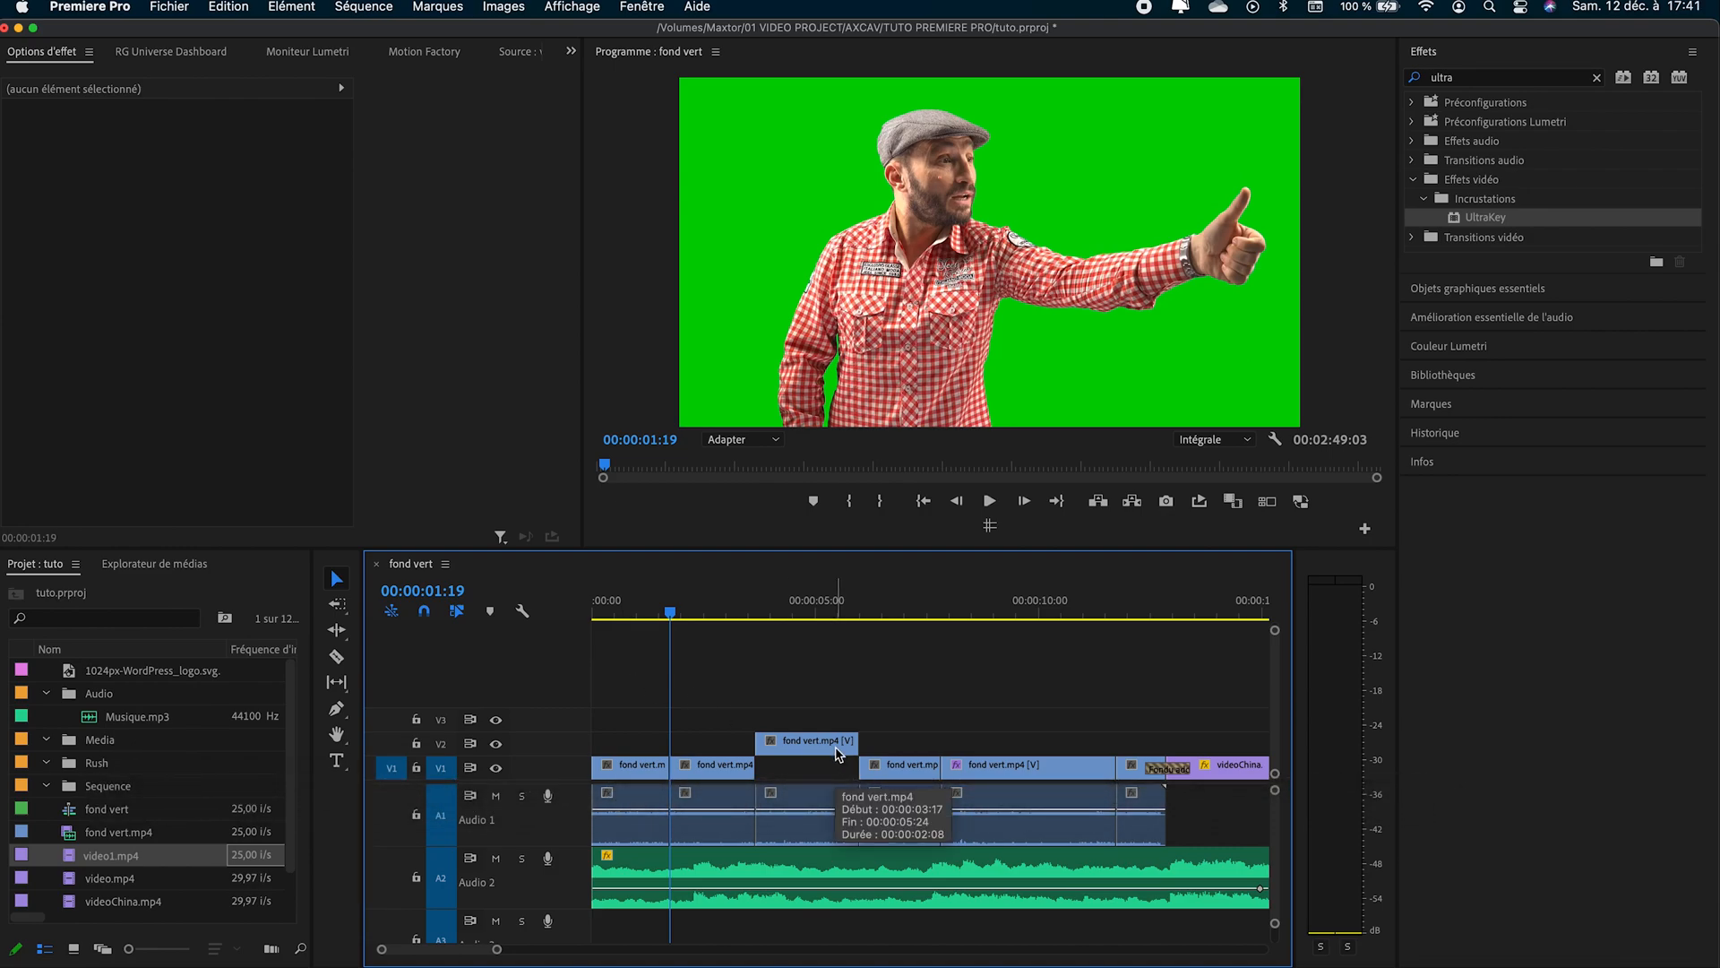
- Open the sequence's export settings, review the H.264 presets, and set the output file to final.mp4 in the Video tuto folder
key("super+m")
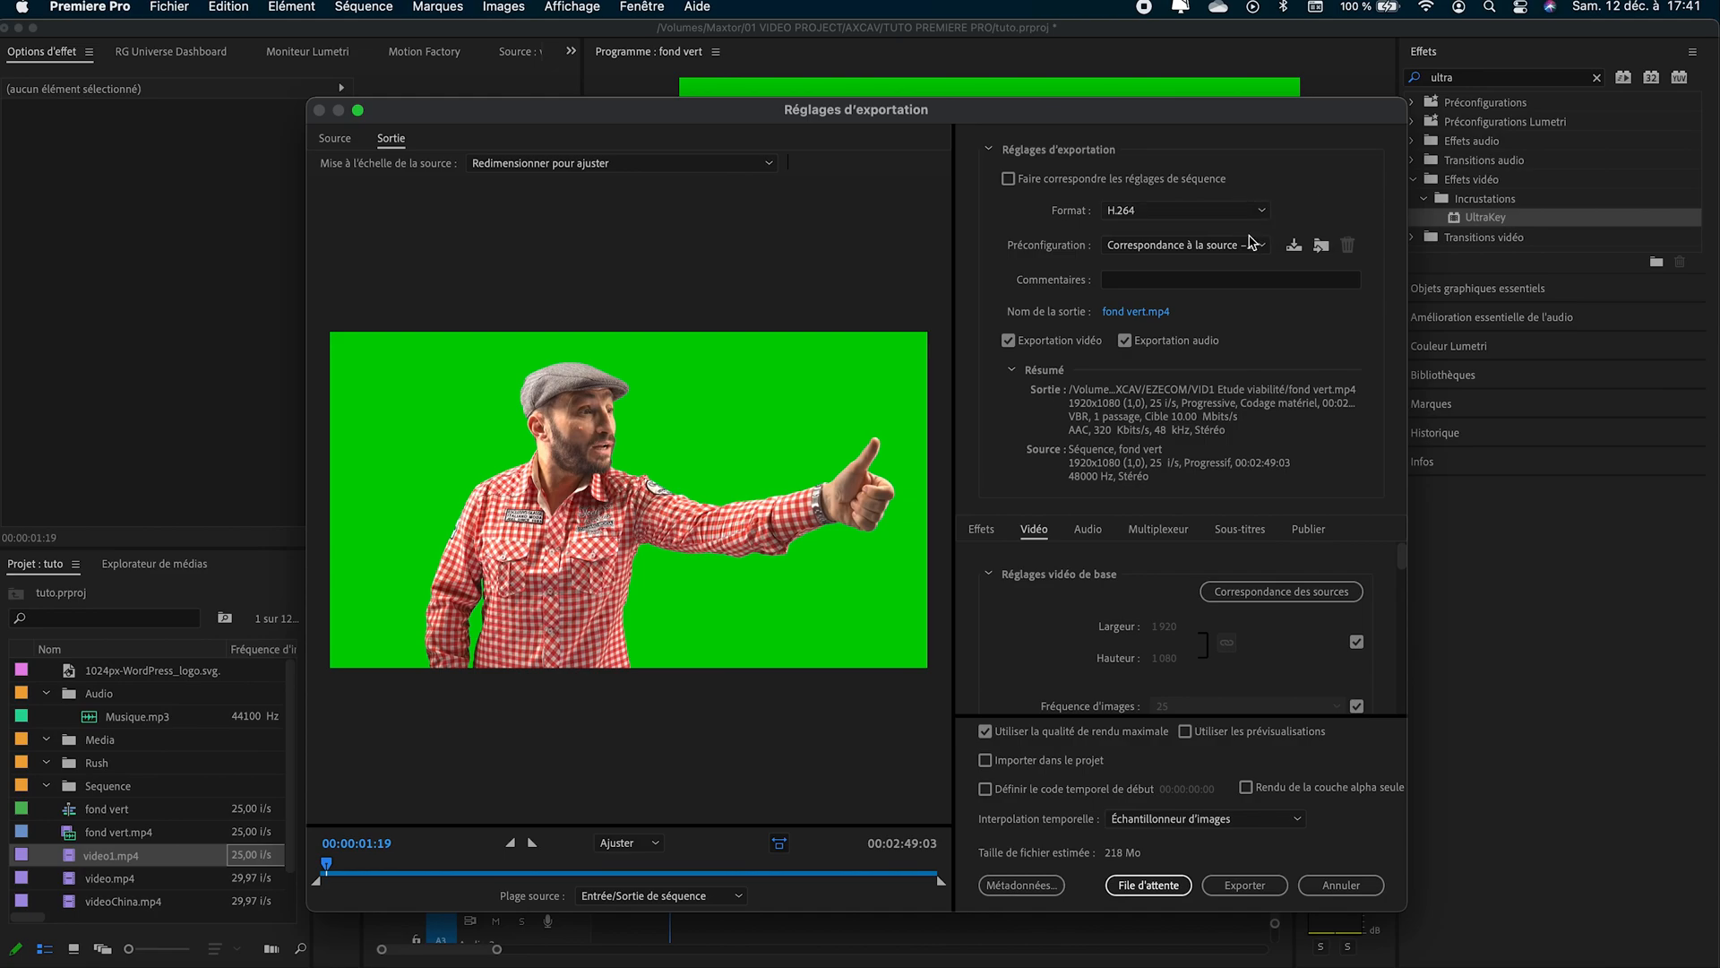
left_click(1249, 245)
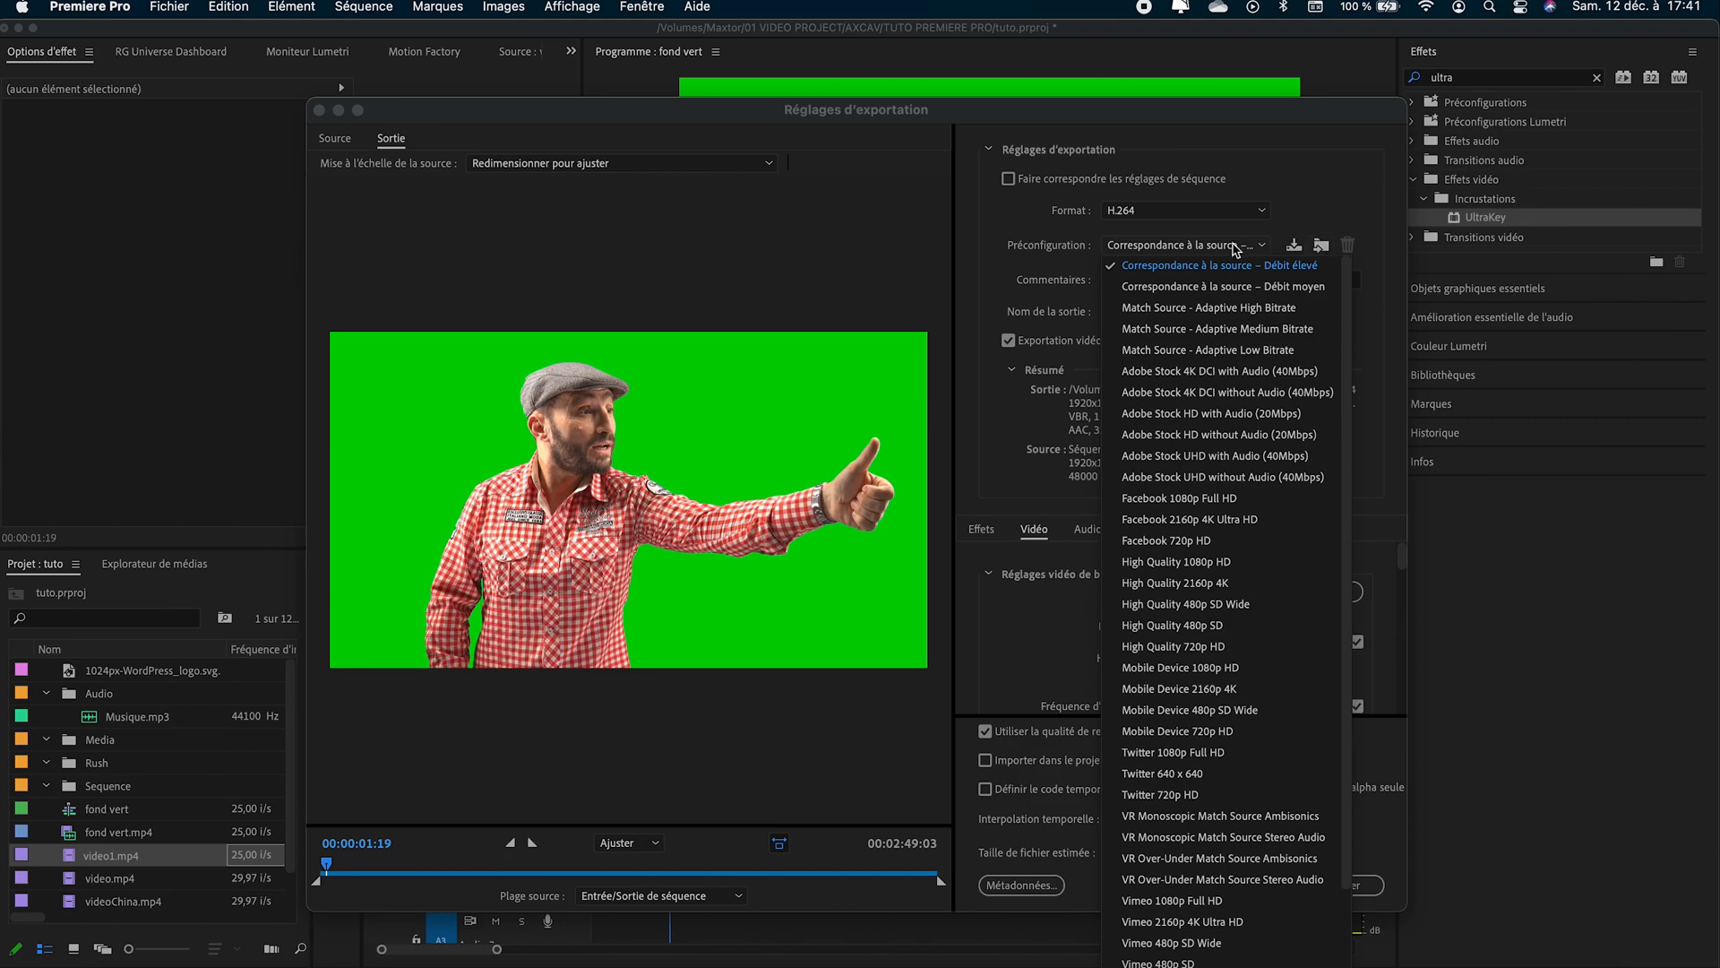
left_click(1320, 199)
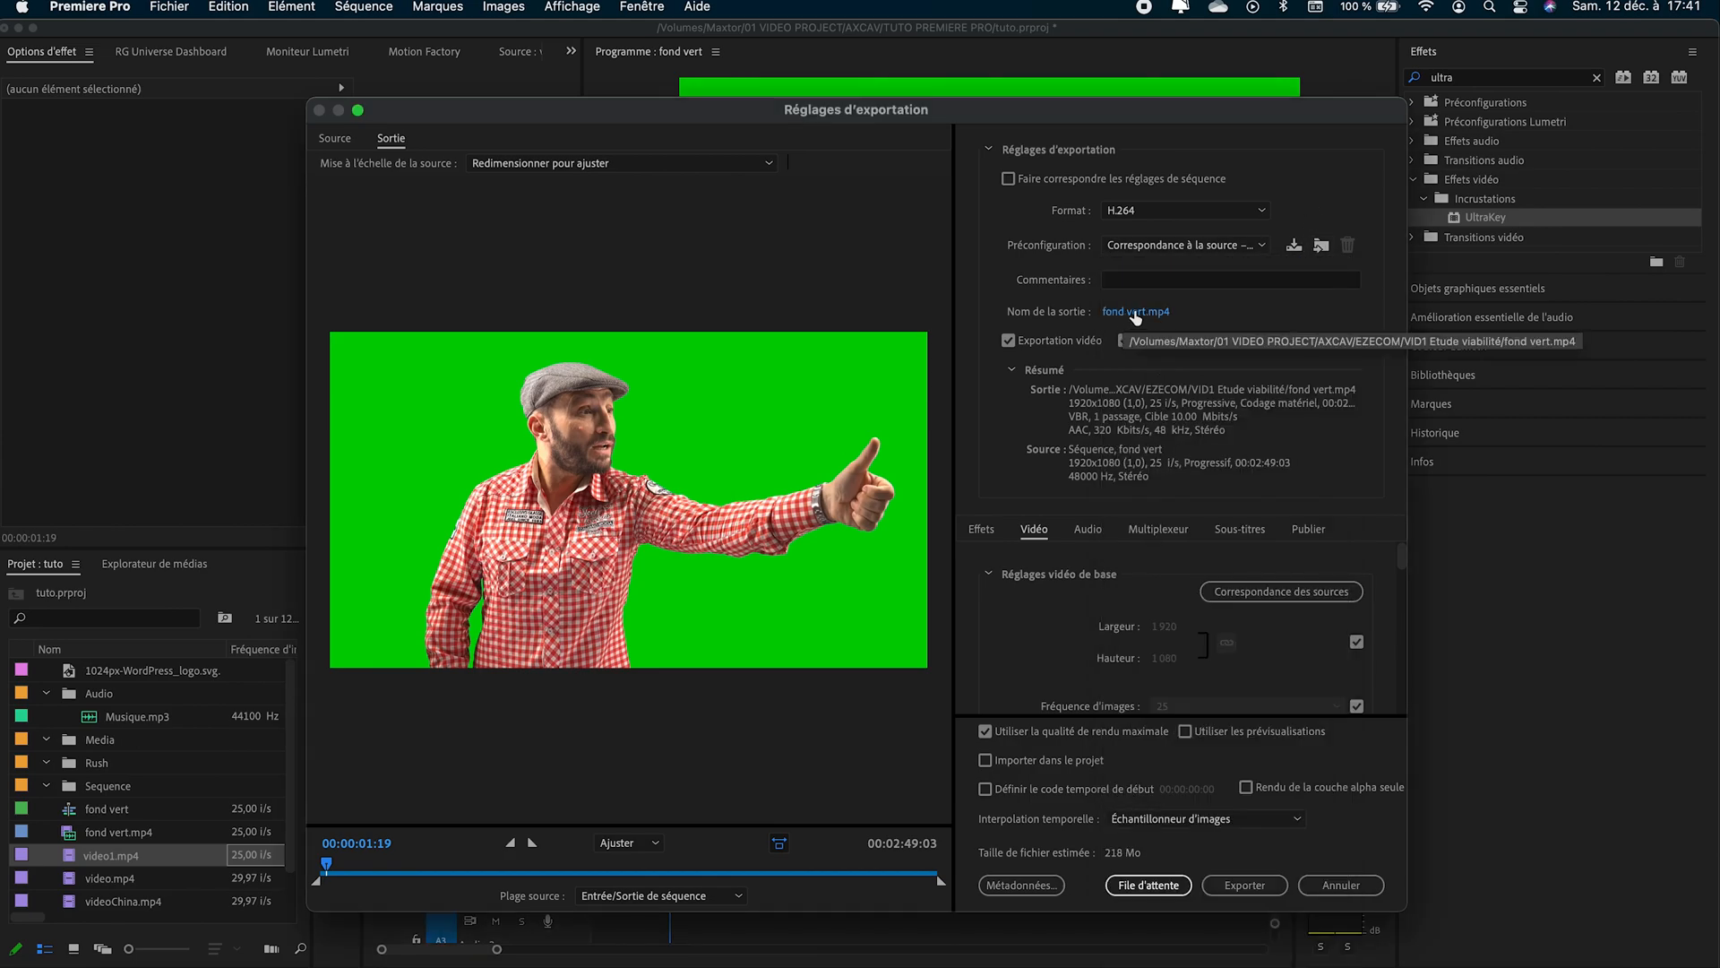
left_click(1167, 314)
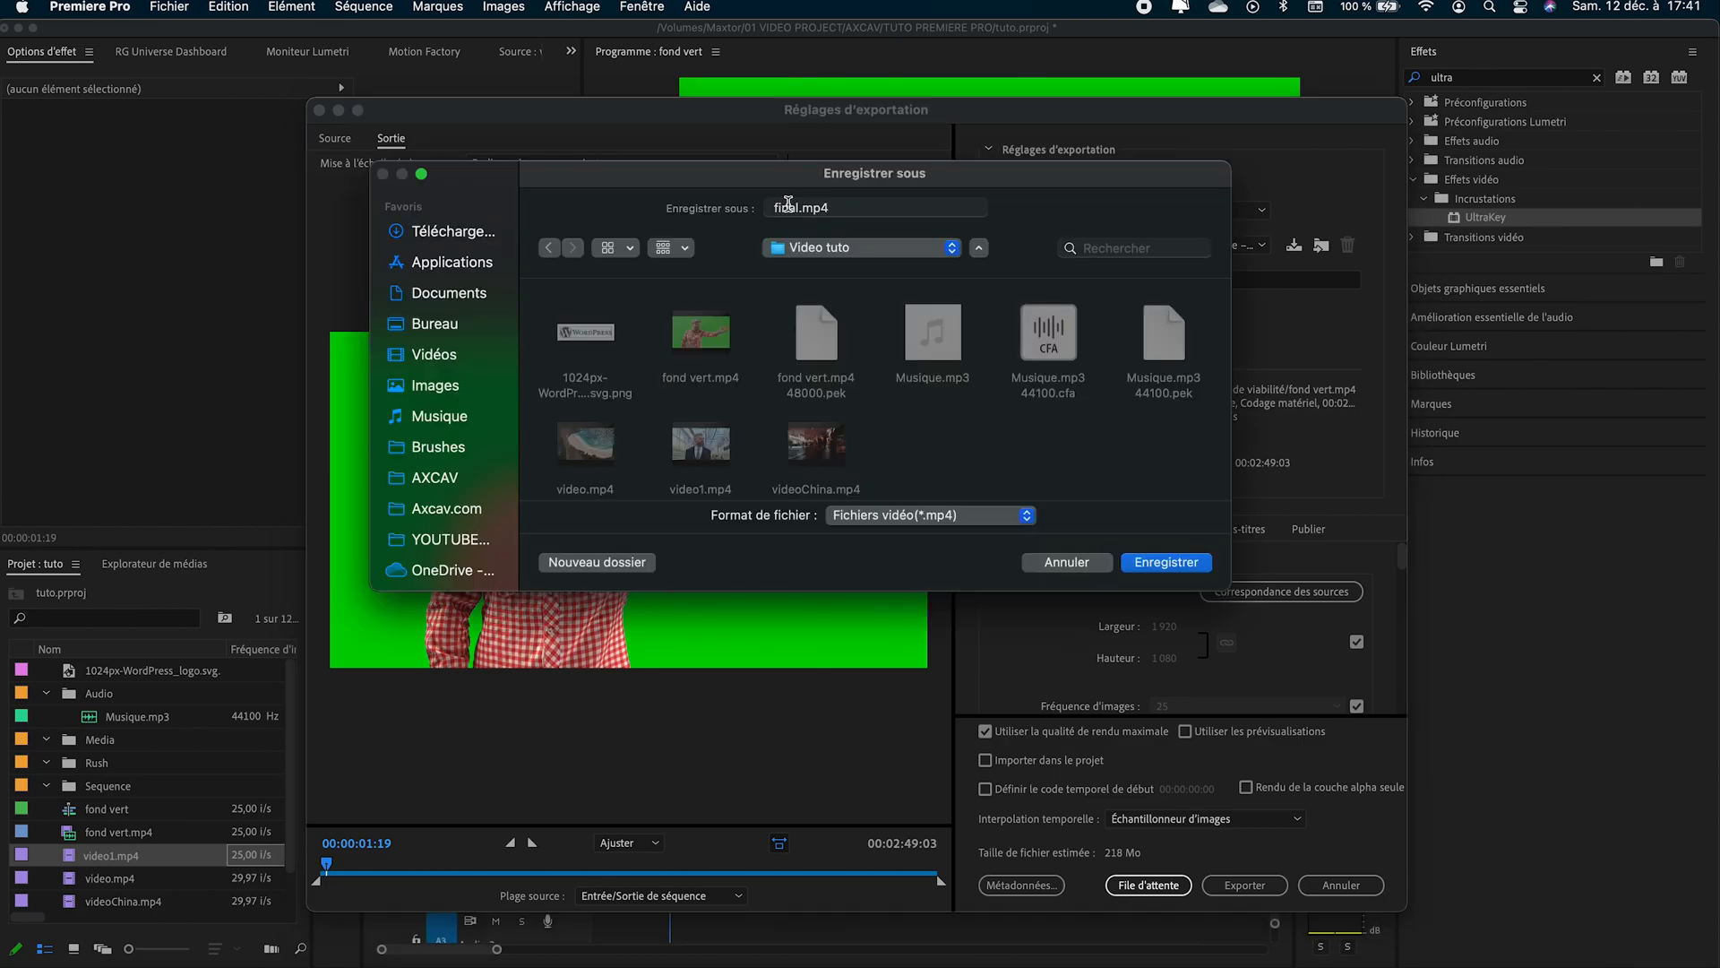
left_click(1164, 565)
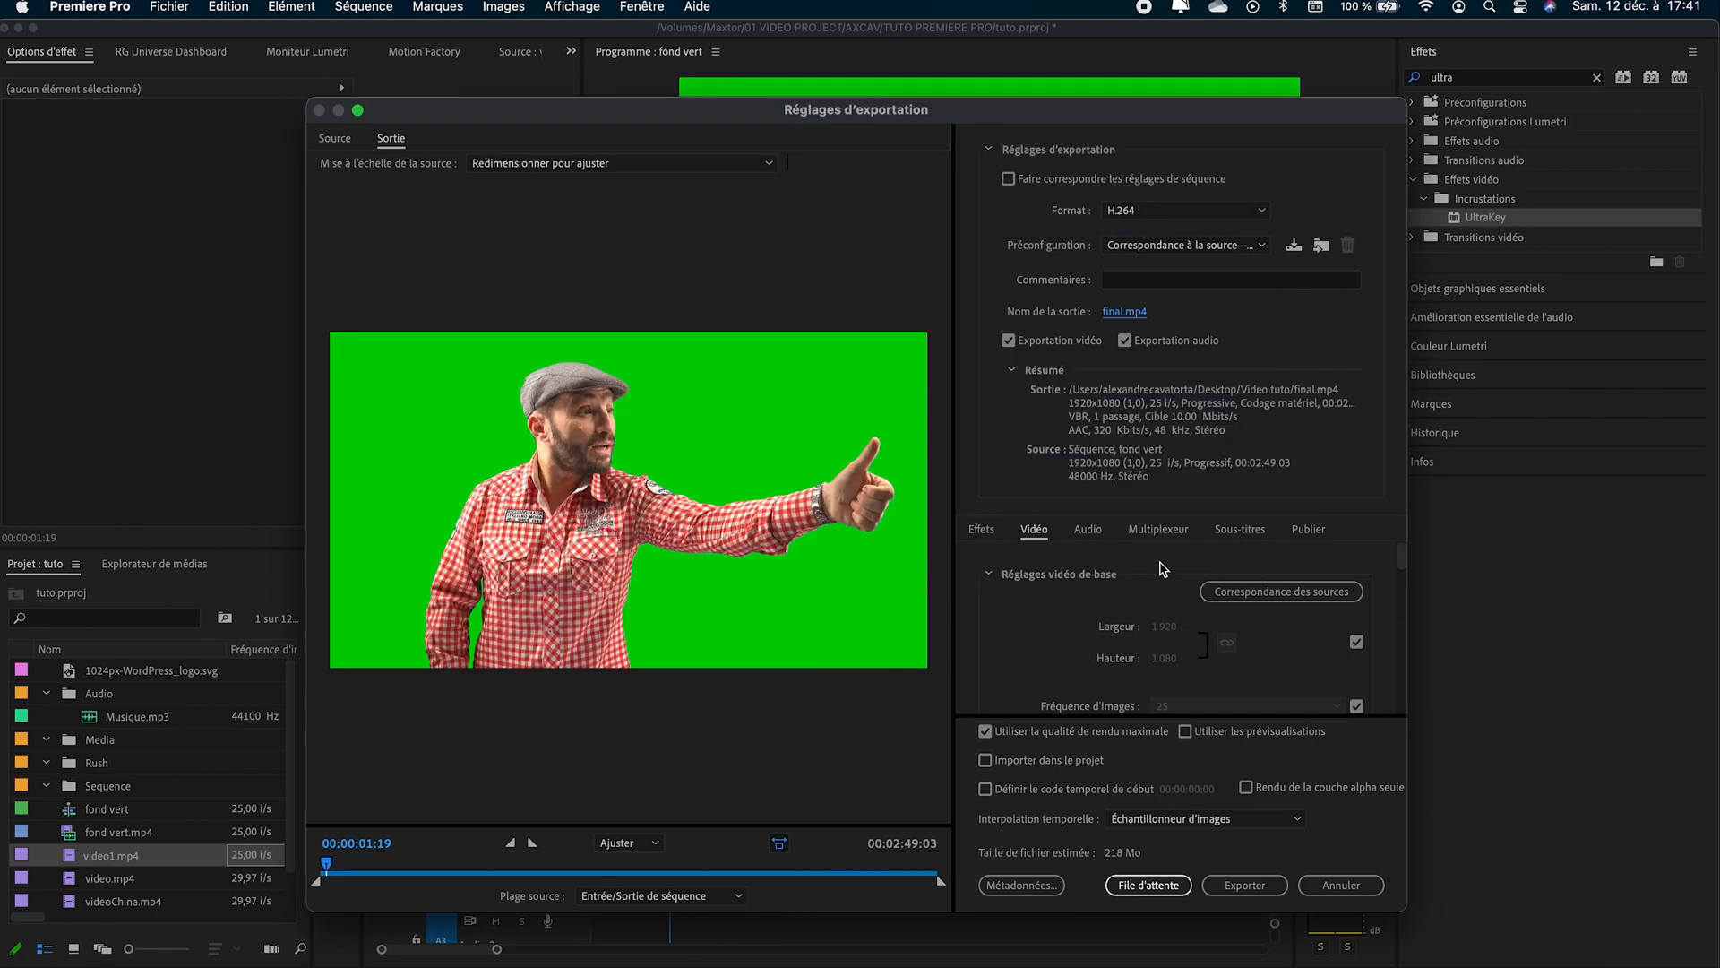
- Enable rendering at maximum resolution (Rendu à la résolution maximale) in the video export settings and export the sequence
scroll(1163, 569, "down", 3)
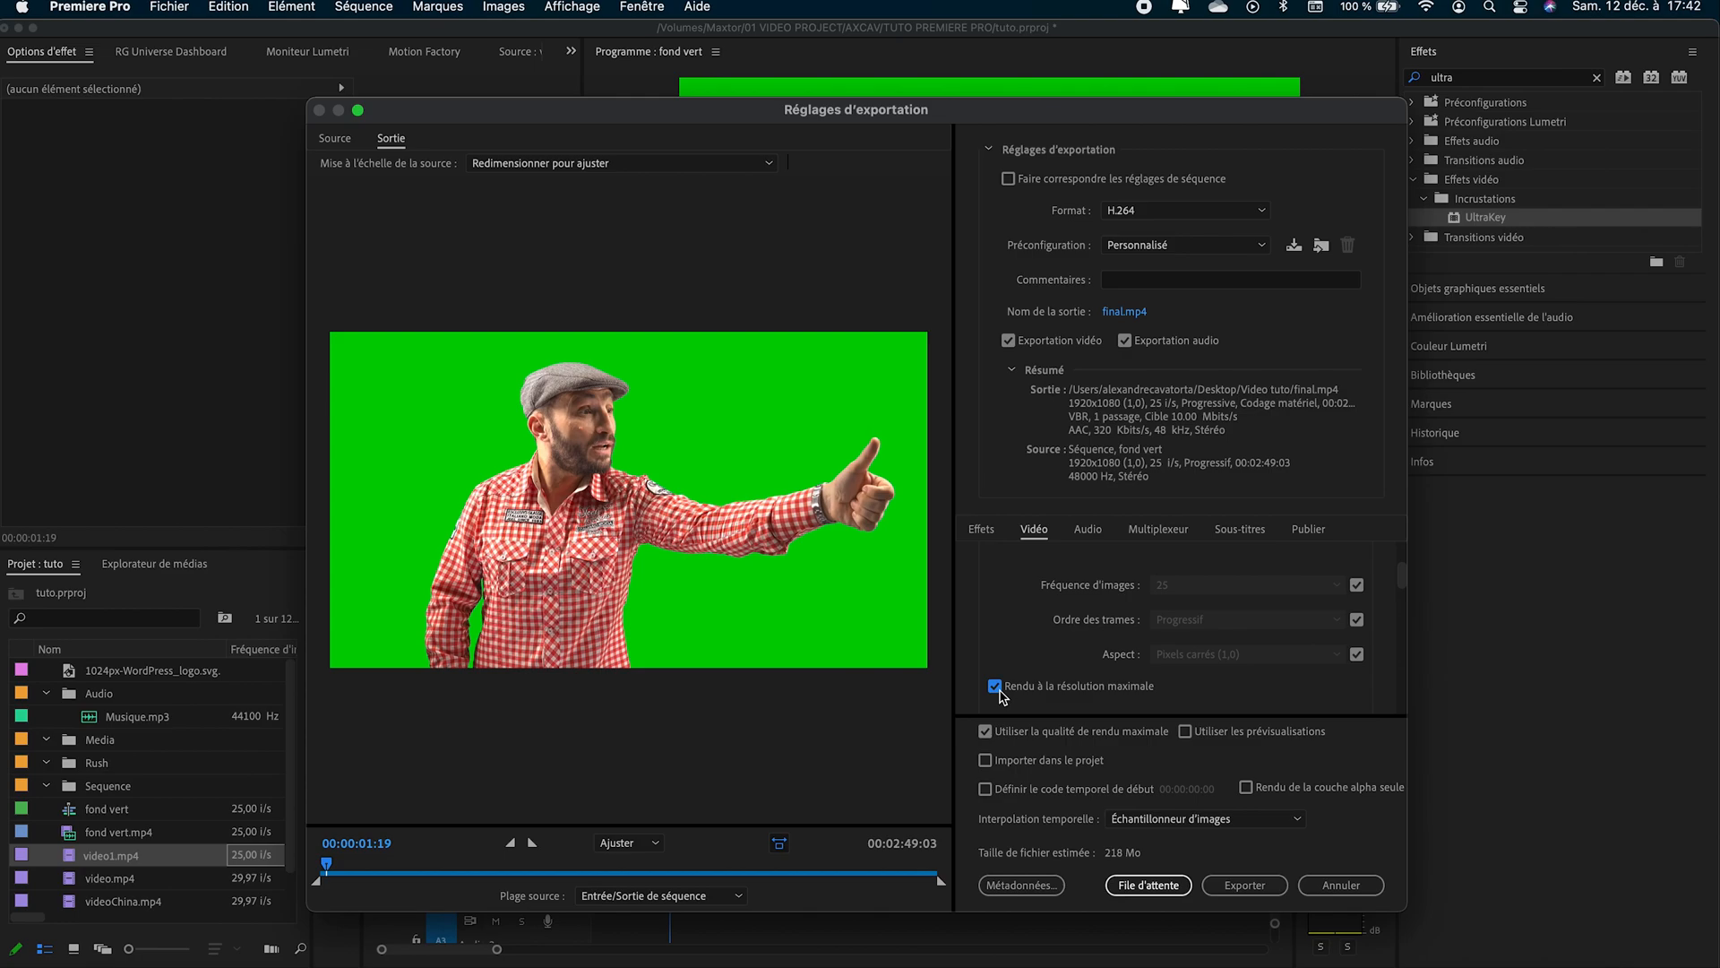
left_click(1245, 888)
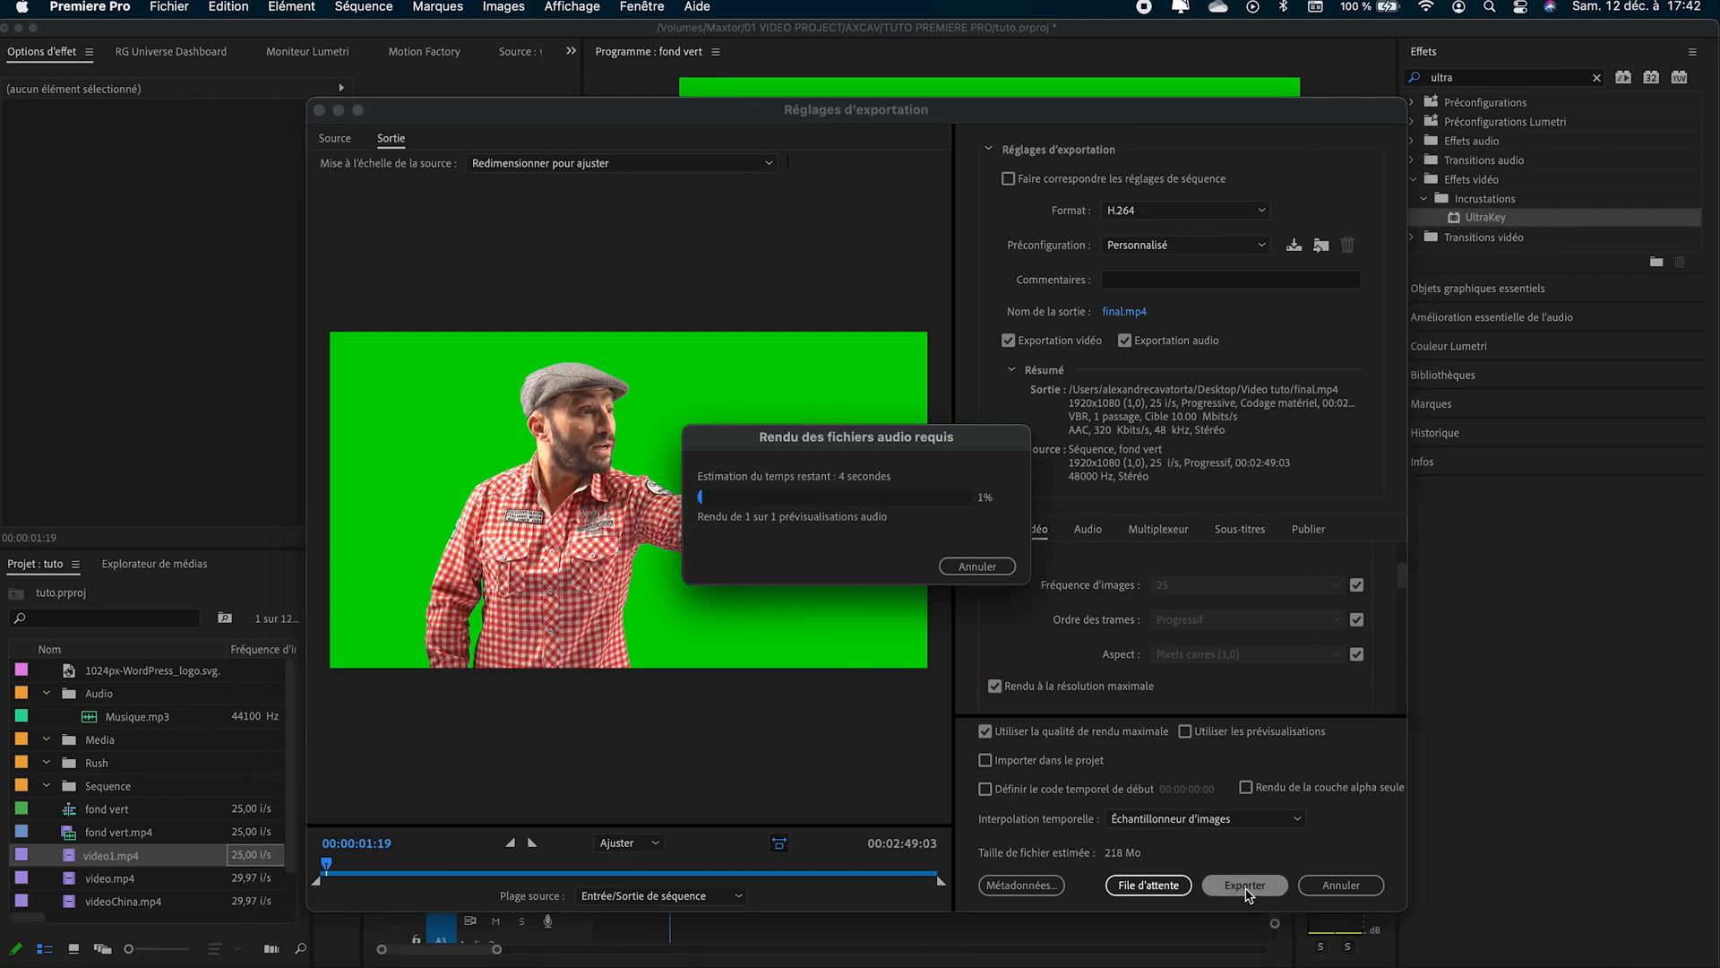